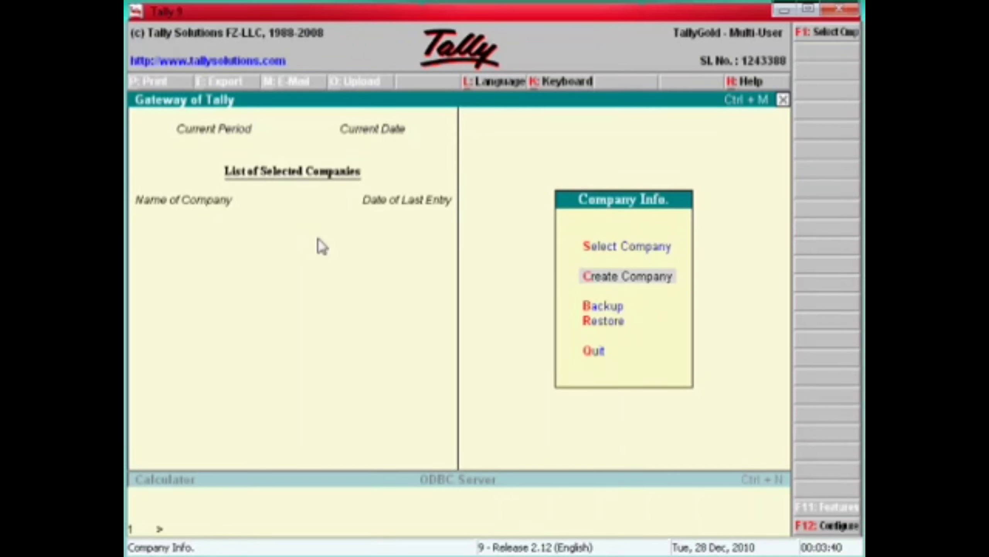
Step: Start a new company named "Ramu & Co", using the same mailing name
key(Return)
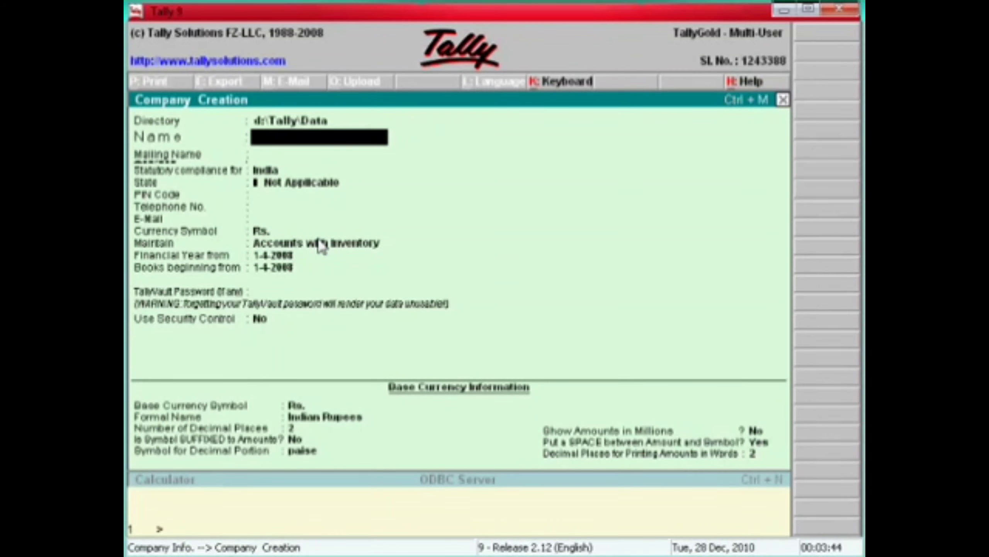
text(Ramu & Co)
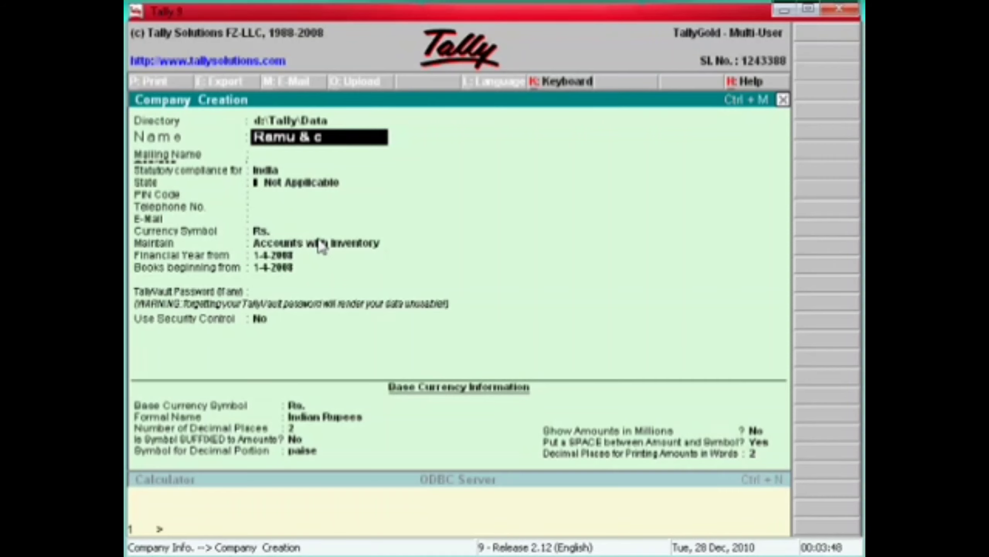
key(Return)
key(Return)
key(Return)
key(Return)
key(Return)
key(Return)
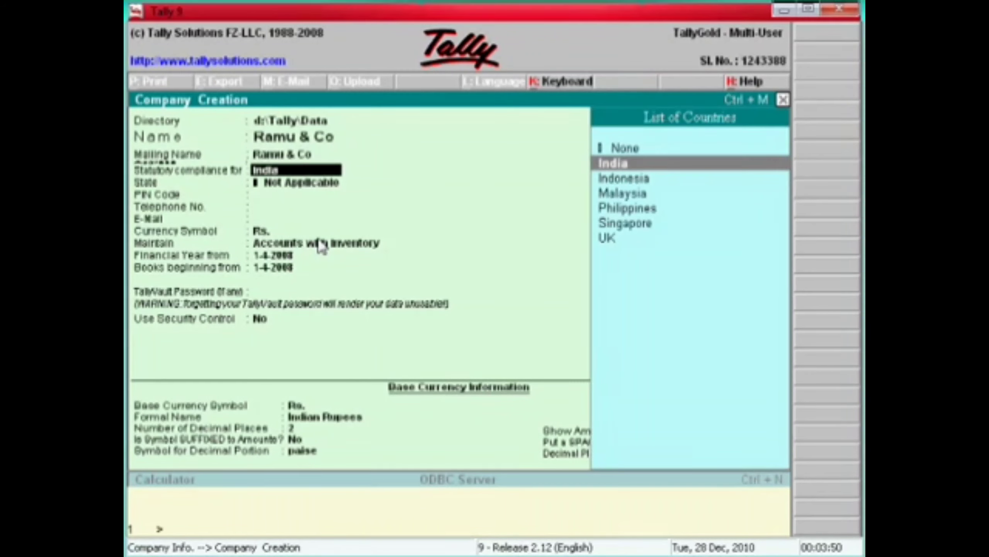
Step: Keep India as the compliance country and set the financial year and books beginning date to 1-4-2010
key(Return)
key(Return)
key(Return)
key(Return)
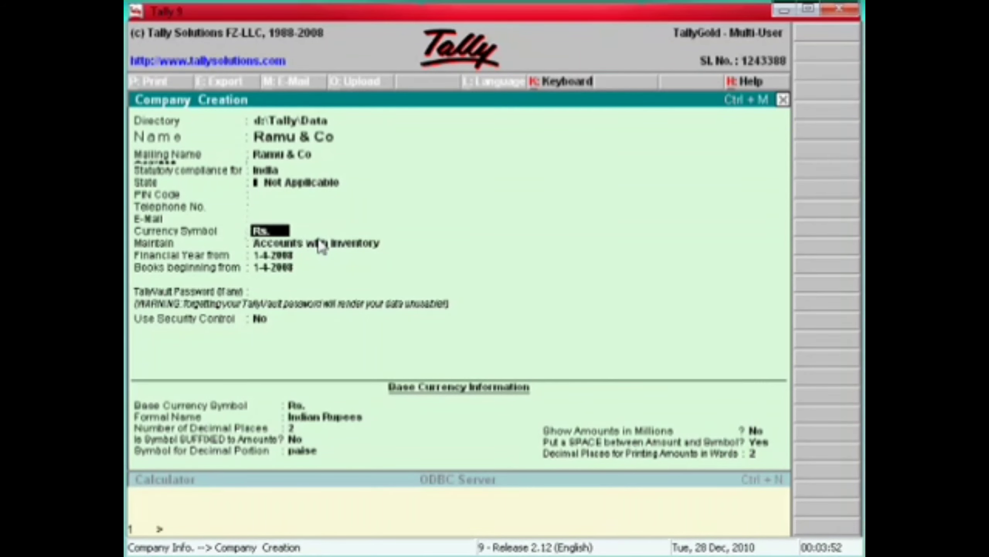
key(BackSpace)
key(BackSpace)
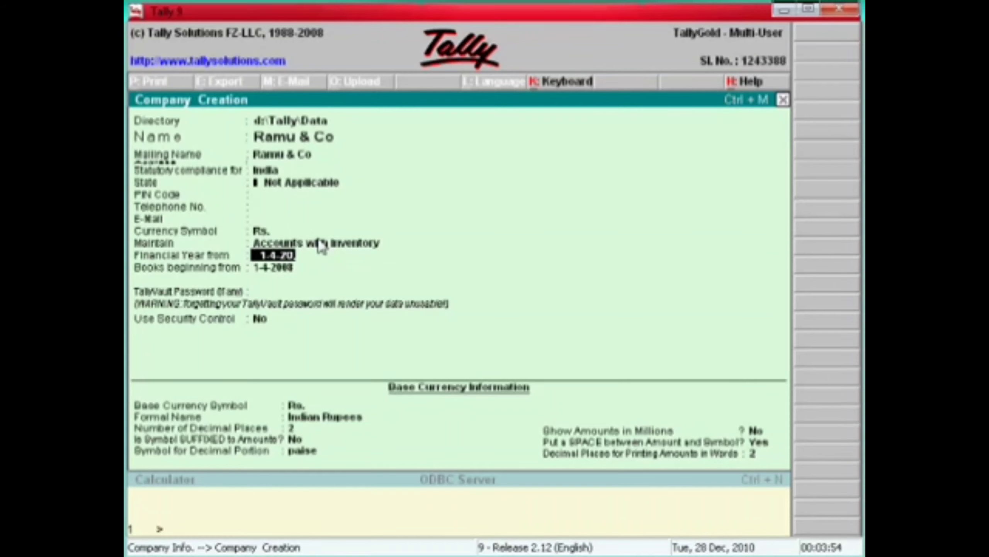
text(10)
key(Return)
Step: Go back to the company's state and set it to Tamil Nadu
key(BackSpace)
key(BackSpace)
key(BackSpace)
key(BackSpace)
key(BackSpace)
key(BackSpace)
key(BackSpace)
key(BackSpace)
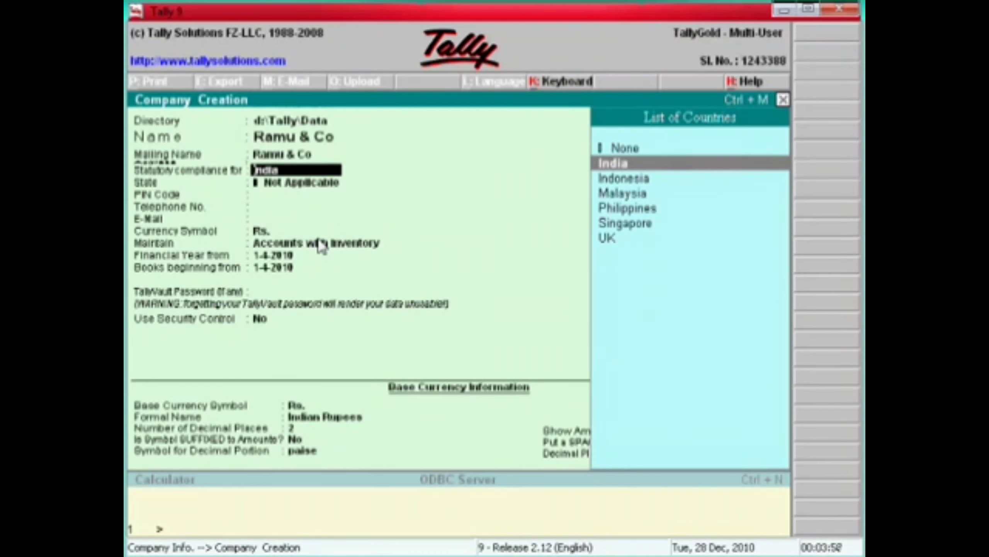
key(Return)
text(T)
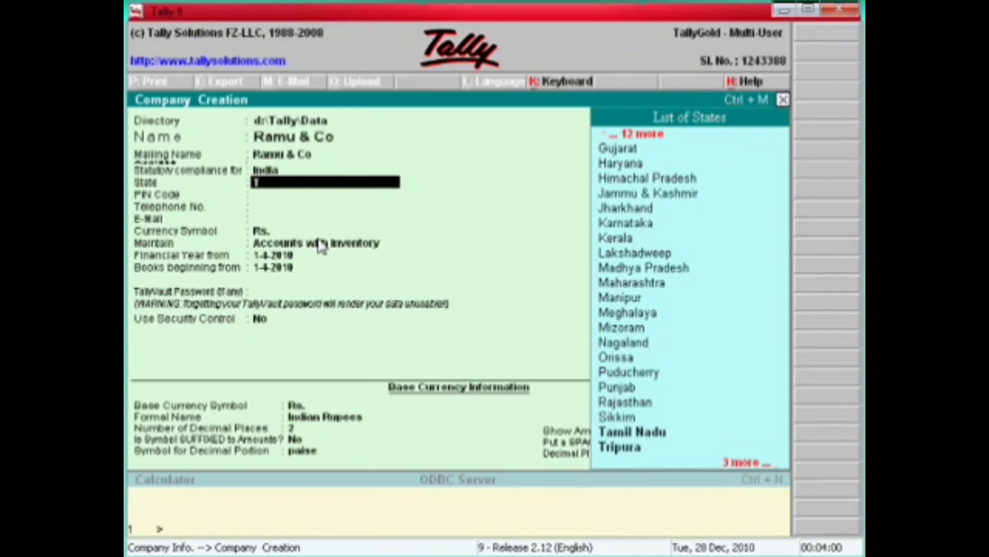
text(amil)
key(Return)
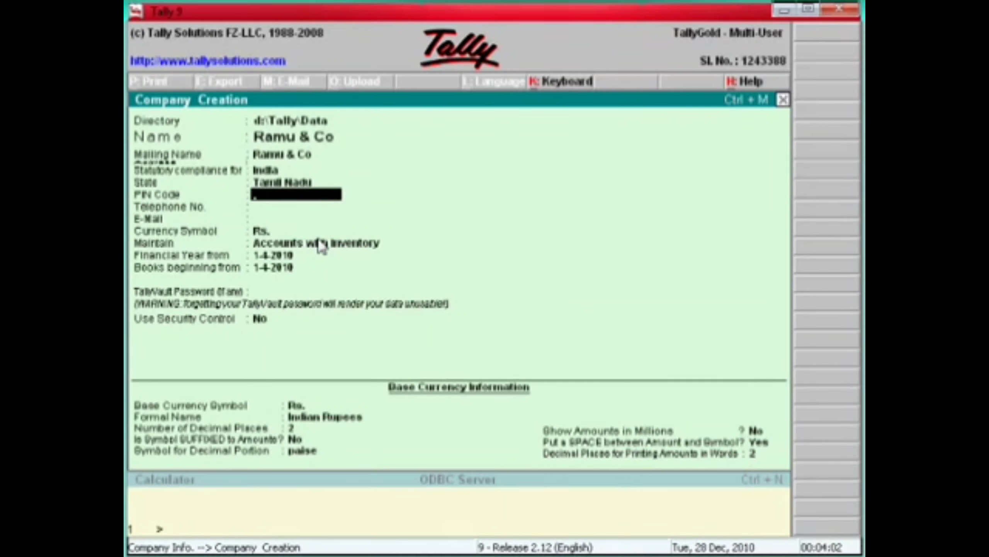
Step: Enter the company's postal code
text(600)
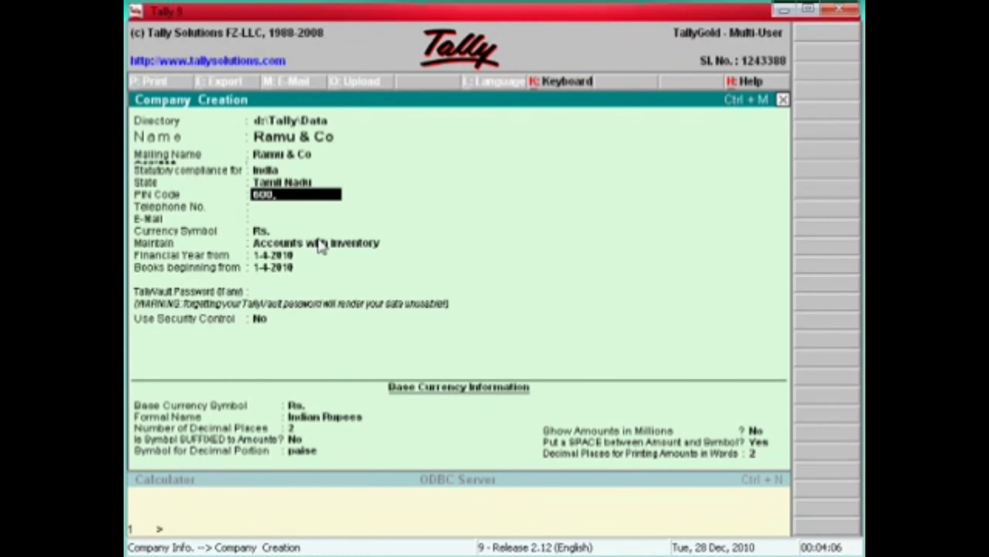
text(00)
key(Return)
key(Return)
key(Return)
key(Return)
key(Return)
key(Return)
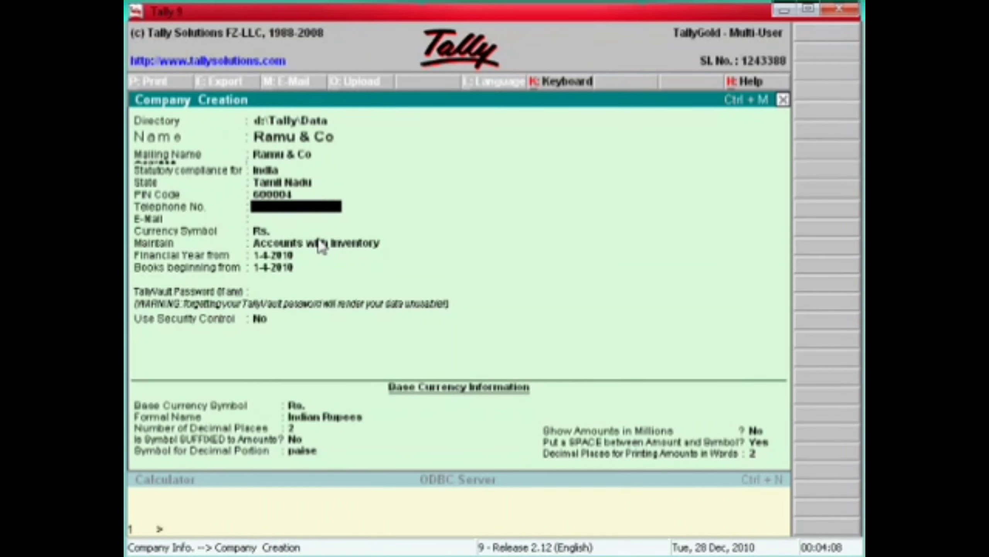
Step: Accept the remaining company defaults, with accounts with inventory and no security control, and save the new company
key(Return)
key(Return)
key(Return)
key(Return)
key(Return)
key(Return)
key(Return)
key(Return)
key(Return)
key(Return)
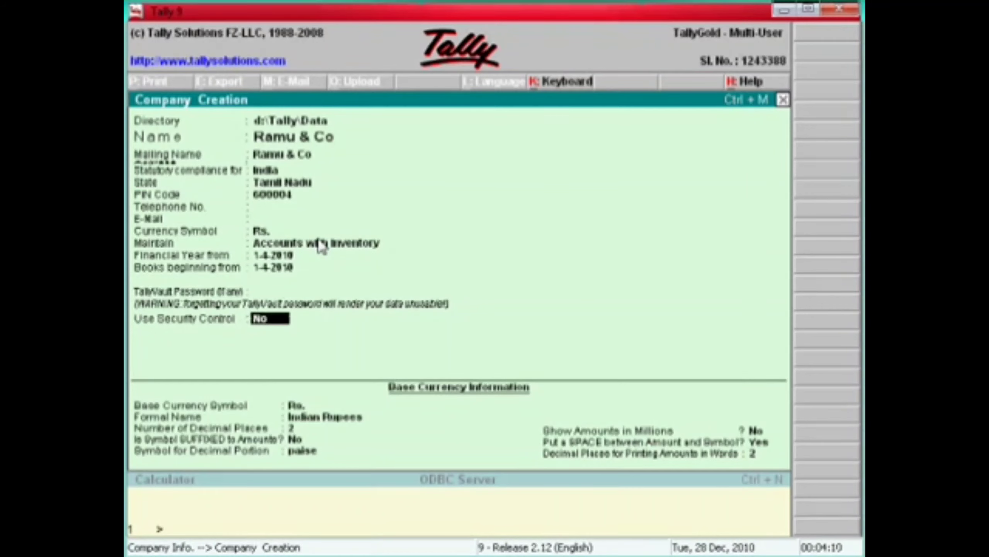
key(Return)
key(Return)
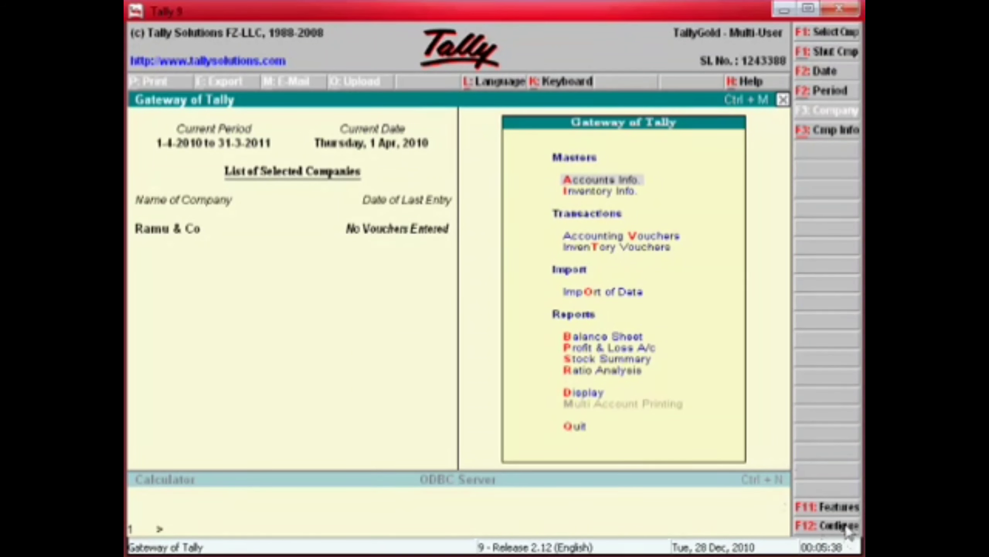
Step: Open the company's accounting features and accept the default settings, keeping accounts integrated with inventory and bill-wise details enabled
click(829, 508)
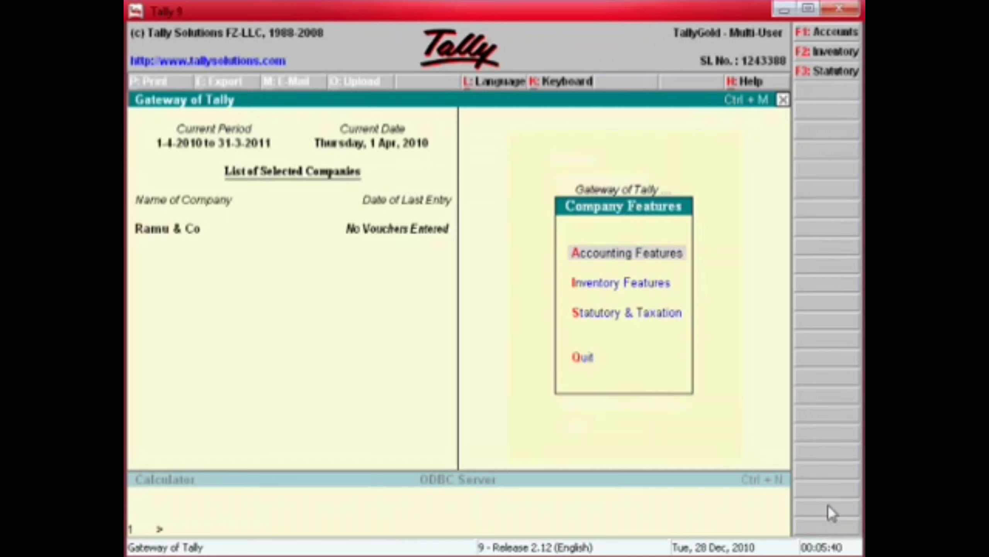
key(Down)
key(Down)
key(Up)
key(Up)
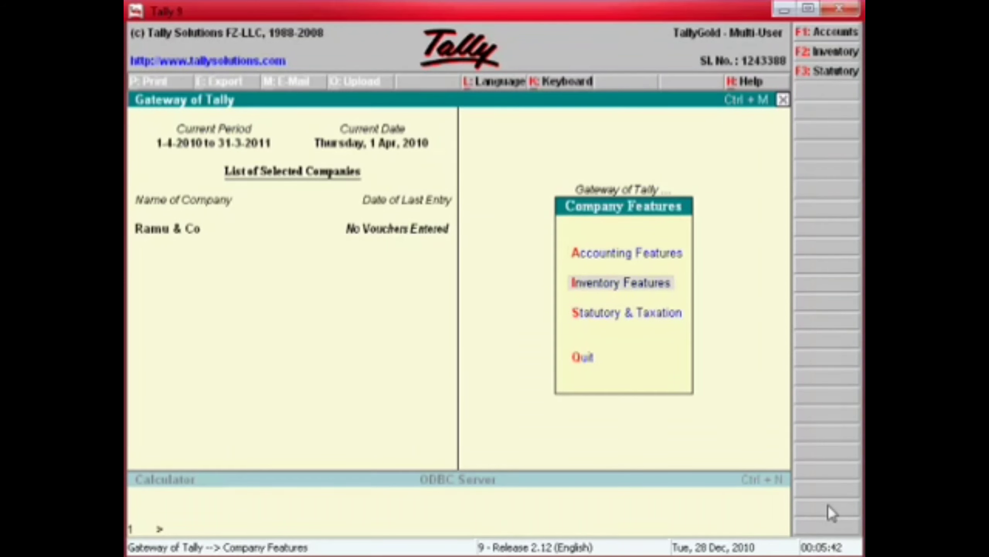
key(Return)
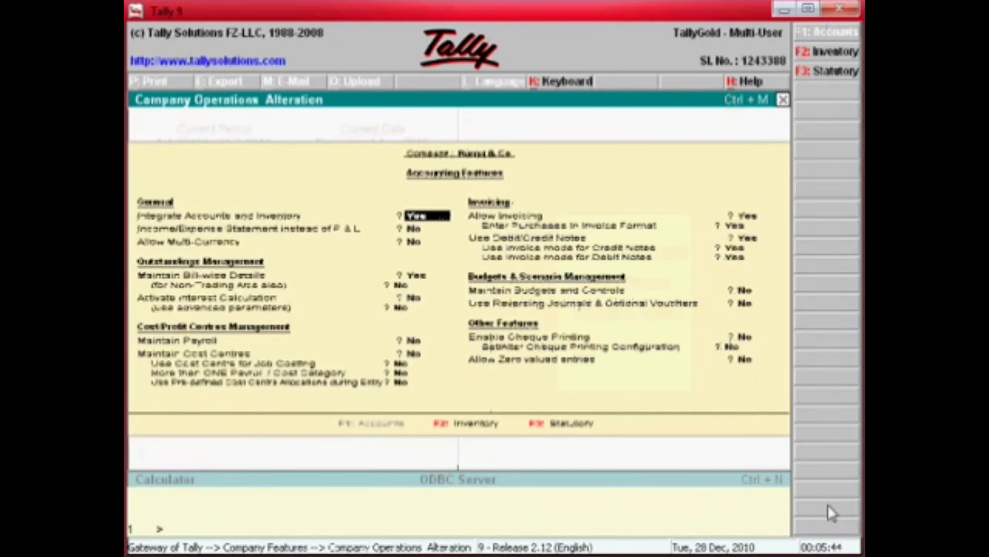
key(Return)
key(Return)
key(Return)
key(Return)
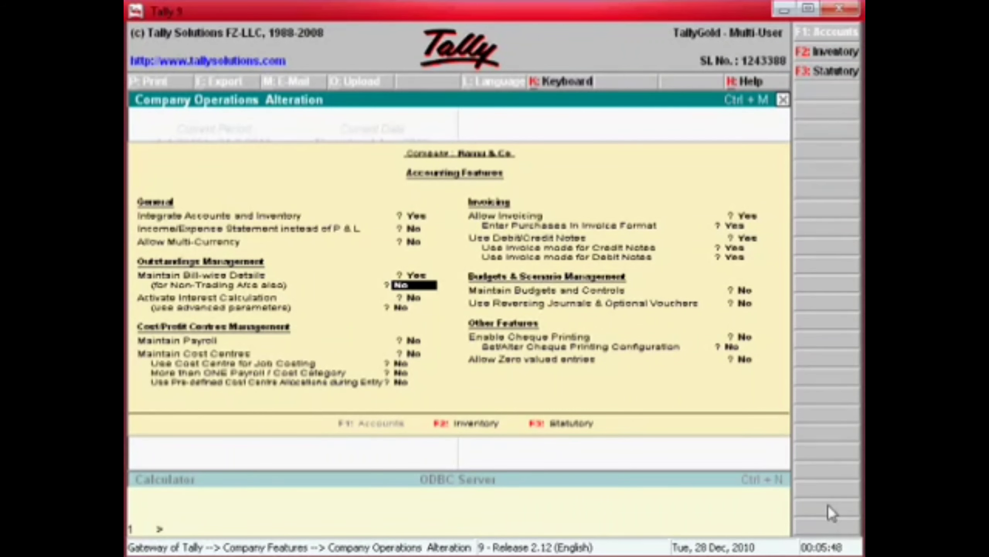
key(Return)
key(Return)
key(Return)
key(Return)
key(Return)
key(Return)
key(Return)
key(Return)
key(Return)
key(Return)
key(Return)
key(Return)
key(Return)
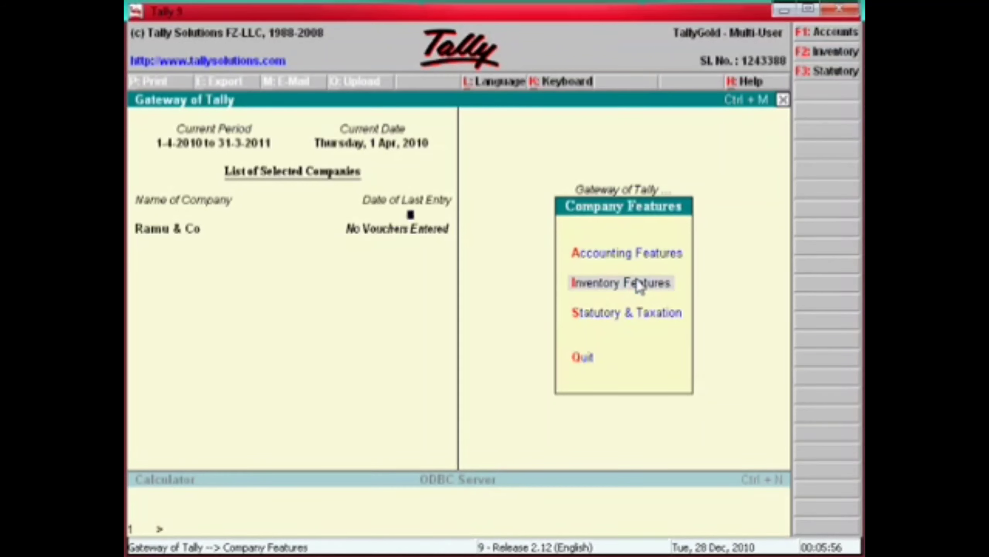
Step: Open the company's inventory features and accept the settings, keeping multiple godowns, invoicing and debit/credit notes enabled
click(639, 283)
key(Return)
key(Return)
key(Return)
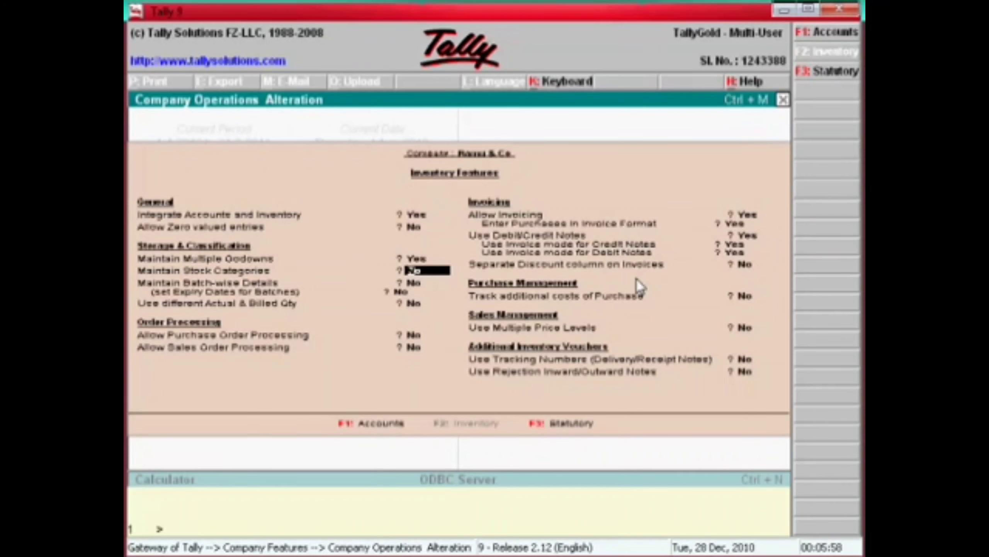
key(Up)
key(Up)
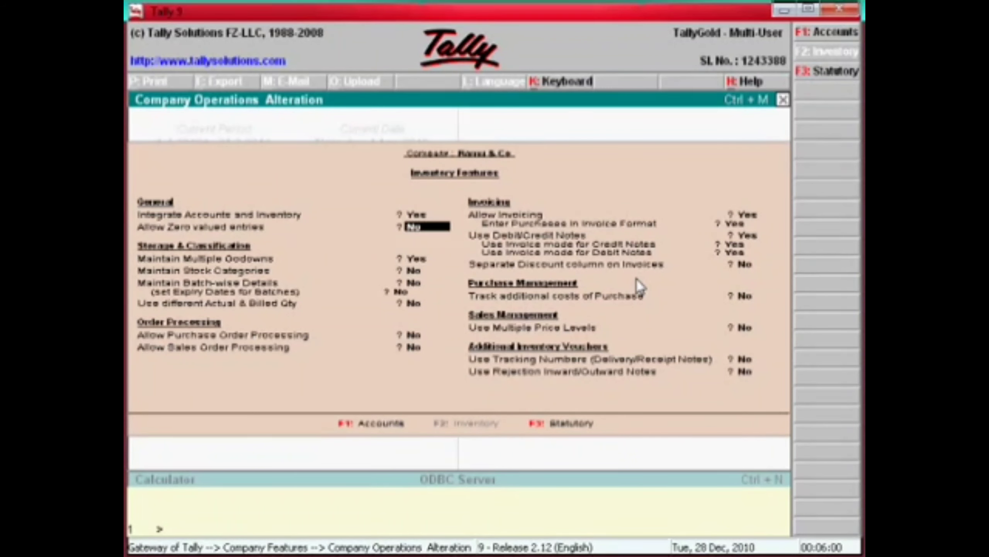
key(Down)
key(Down)
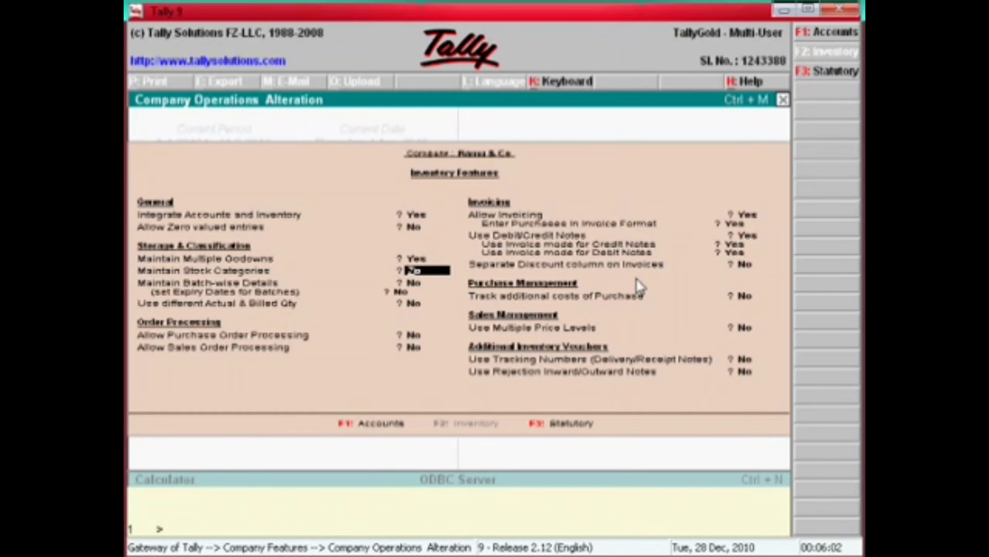
key(Return)
key(Return)
key(Return)
key(Return)
key(Return)
key(Return)
key(Return)
key(Return)
key(Return)
key(Return)
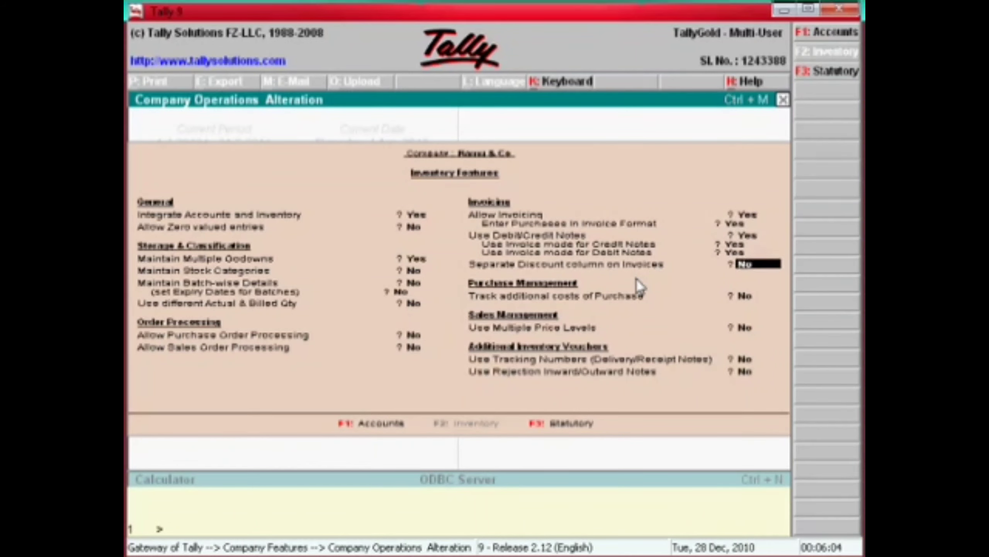
key(Return)
key(Return)
key(Return)
key(Return)
key(Return)
key(Return)
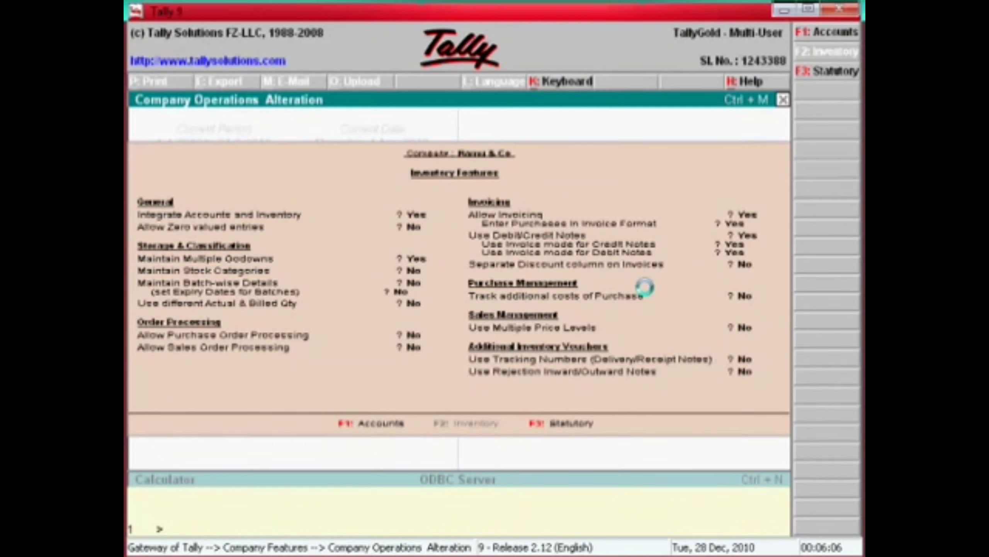
Step: In the statutory and taxation features, keep VAT enabled and set its details to Tamil Nadu, Regular dealer, applicable from 1-4-2010
key(Down)
key(Down)
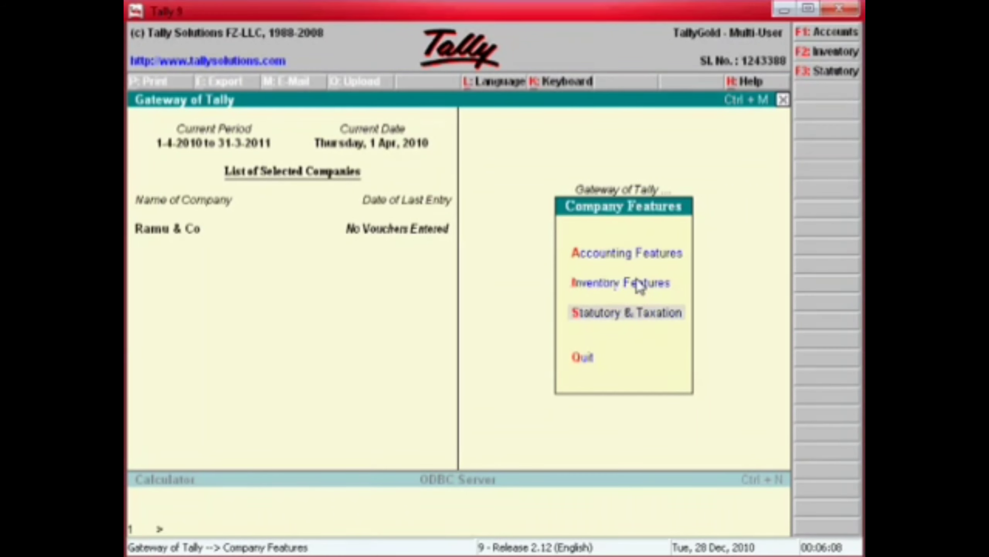
key(Return)
key(Return)
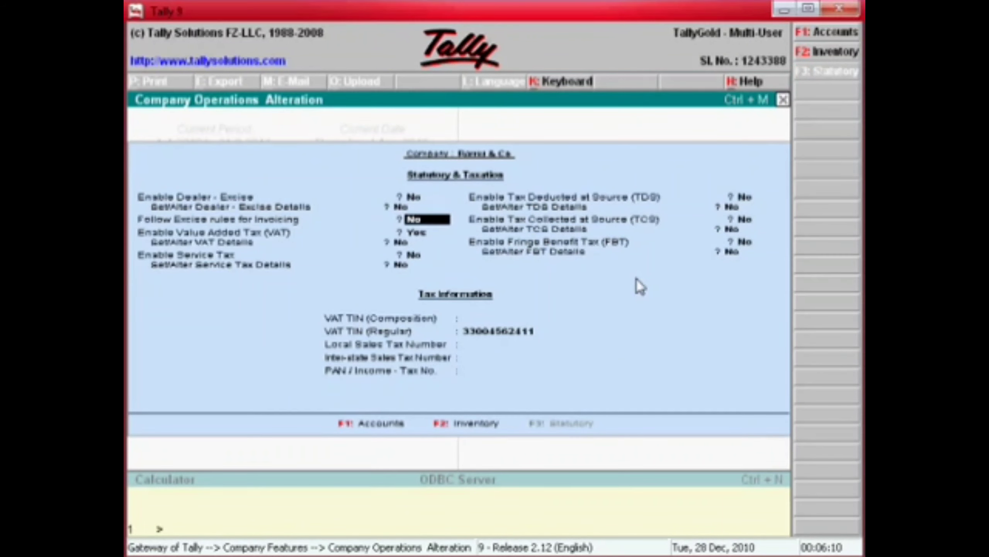
key(Return)
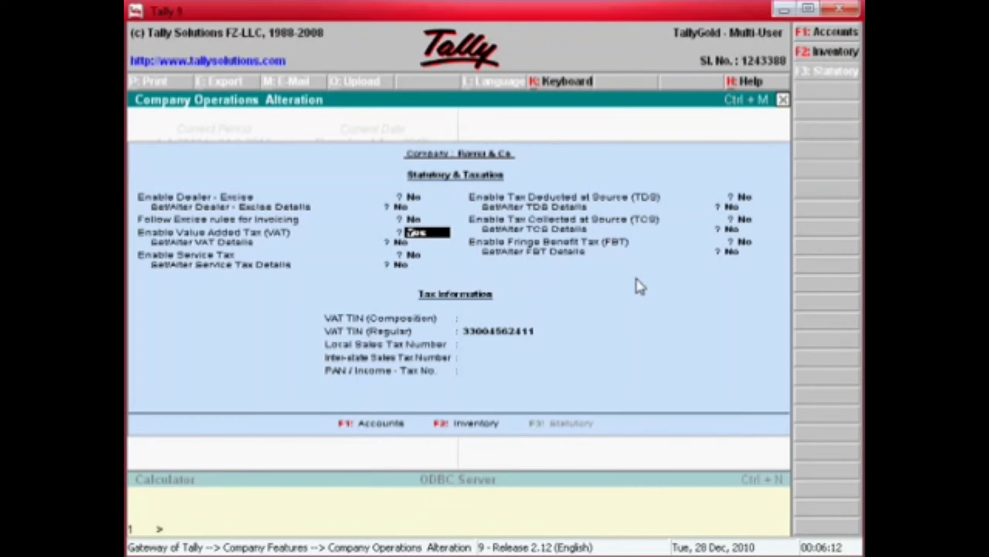
key(Return)
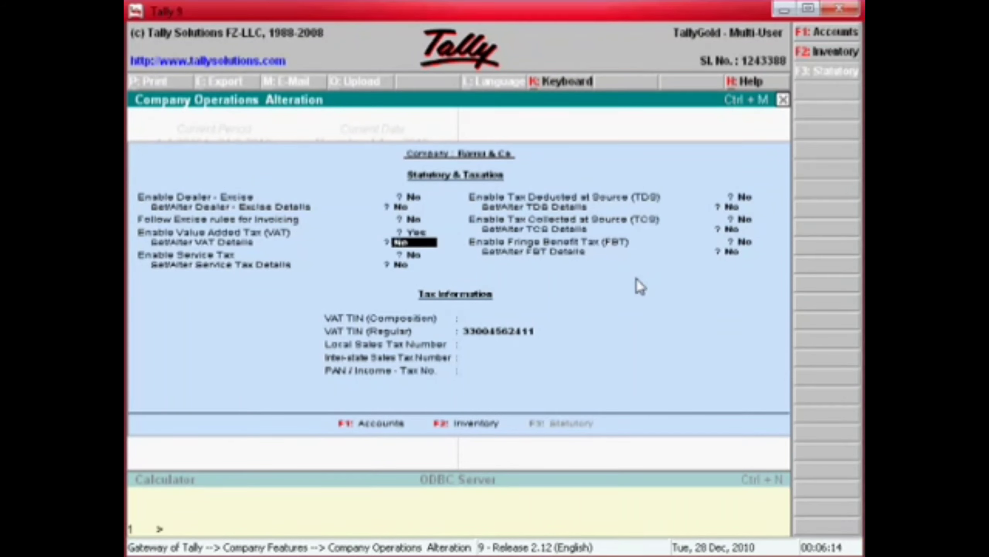
key(Return)
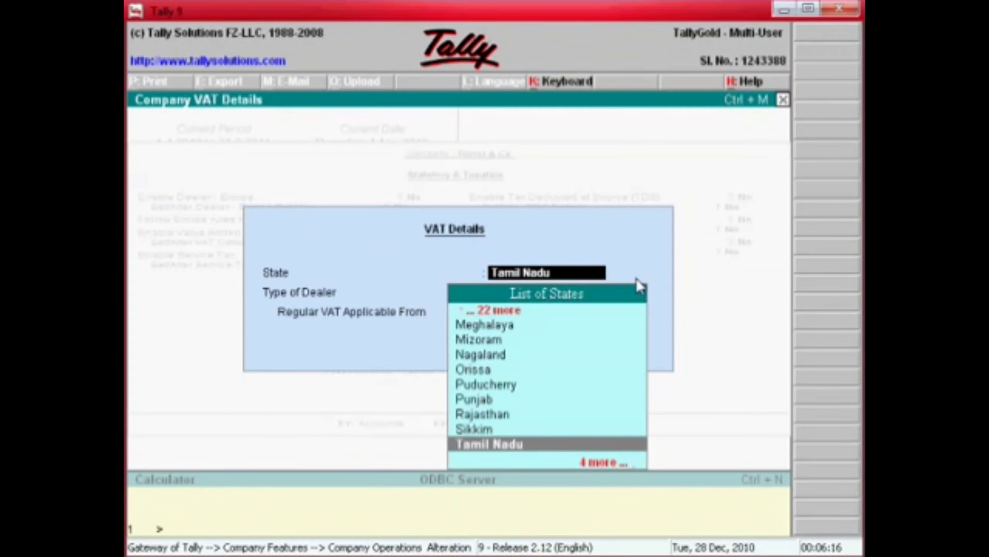
key(Return)
key(Return)
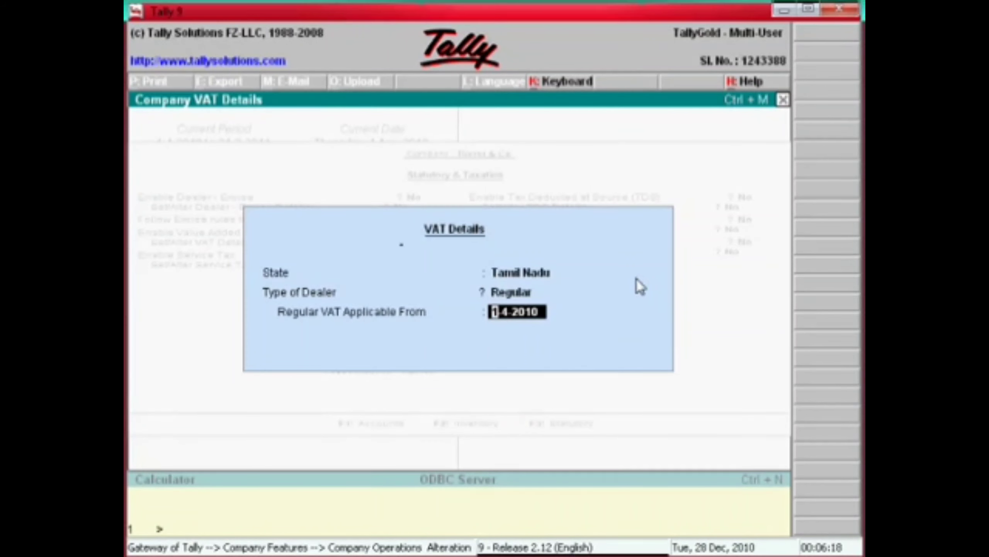
key(Return)
key(Return)
key(Return)
key(Return)
key(Return)
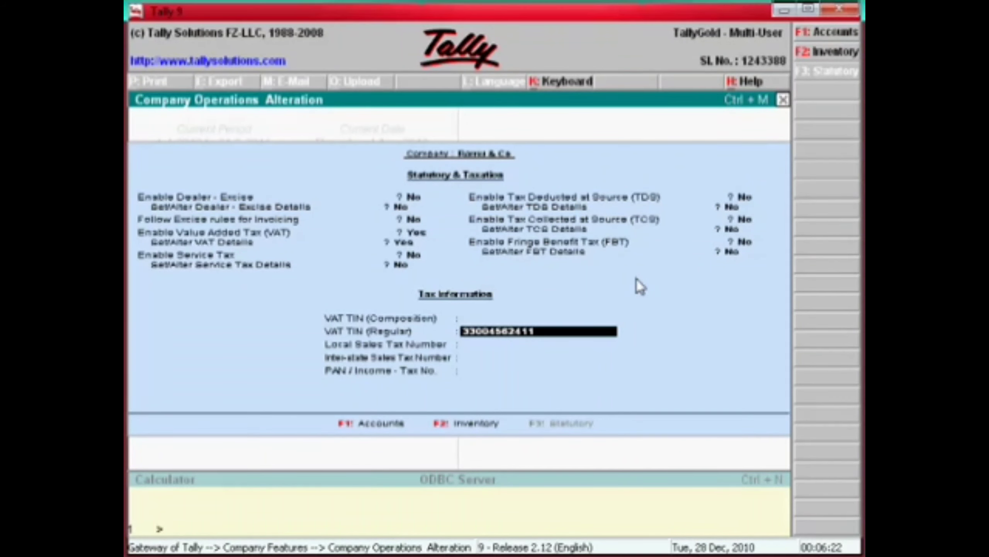
Step: Keep the regular VAT TIN, save the statutory and taxation features, and return to the Gateway of Tally
key(Return)
key(Return)
key(Return)
key(Return)
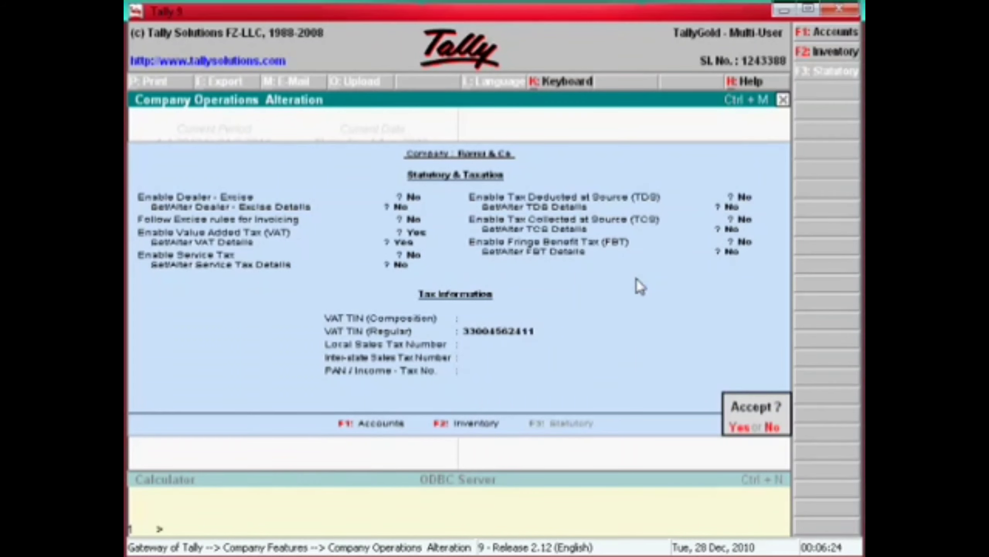
key(Return)
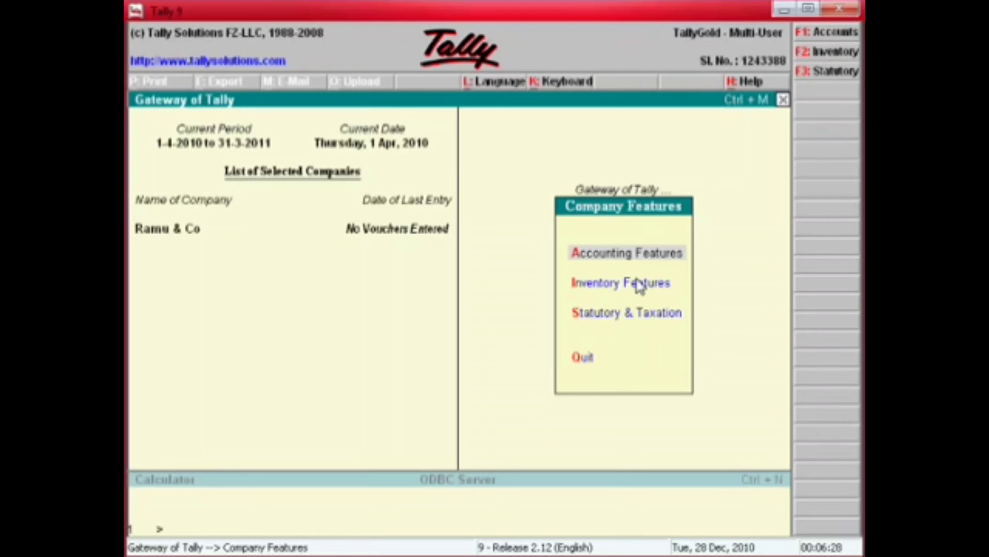
key(Escape)
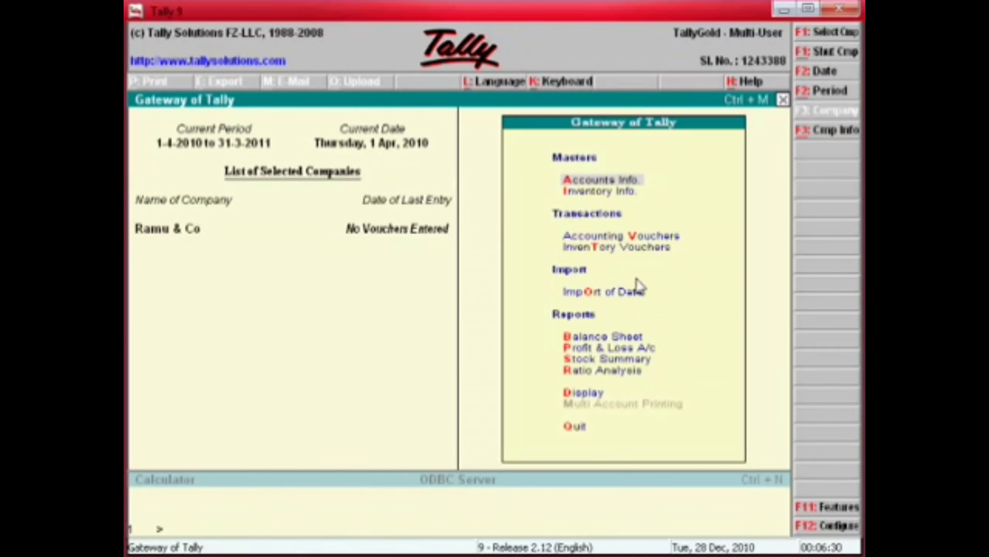
Step: Open the list of existing ledgers for altering a single ledger under the company's accounts information
key(Return)
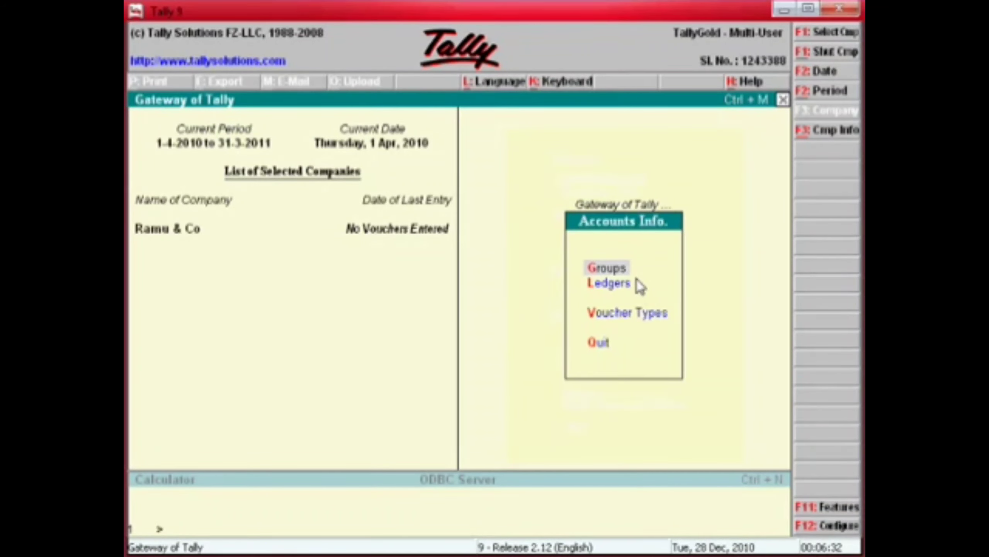
key(Down)
key(Return)
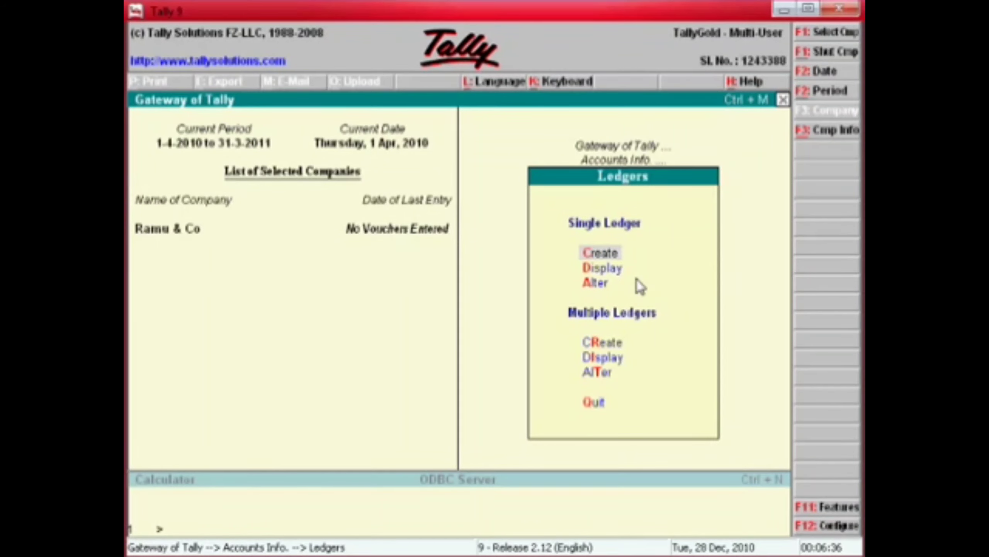
key(Down)
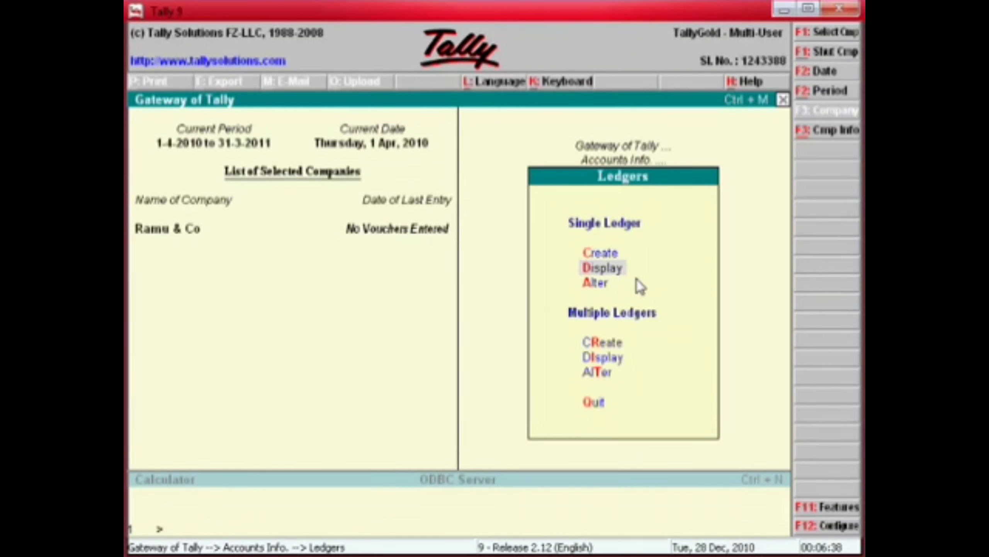
key(Return)
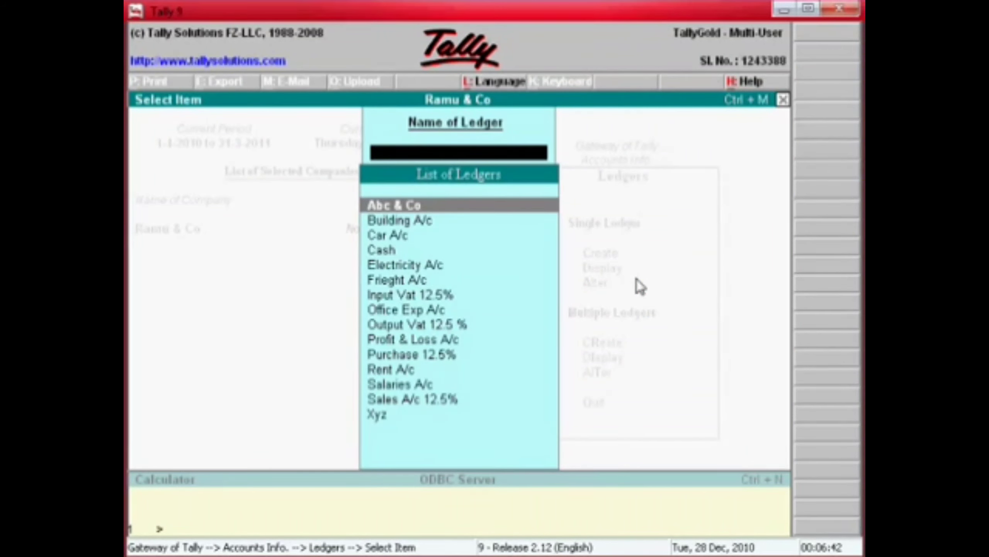
key(Escape)
key(Down)
key(Return)
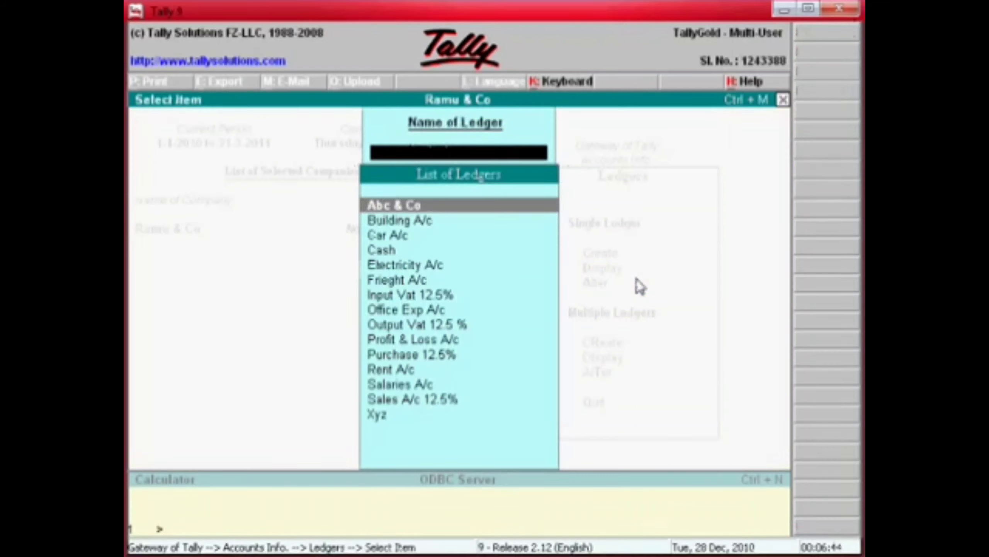
Step: Go through the Abc & Co ledger's group, bill-by-bill, mailing and tax details, and accept the existing entries
key(Return)
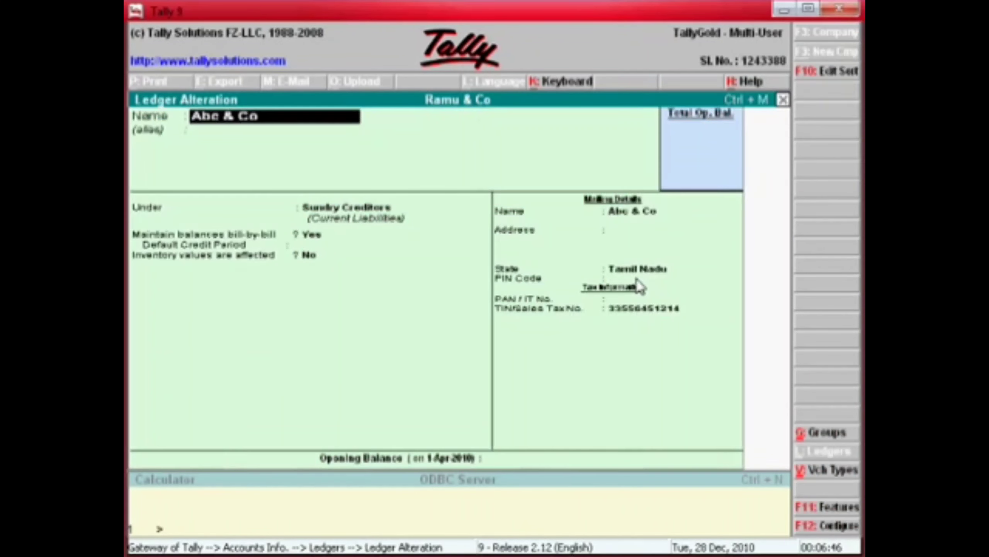
key(Return)
key(Return)
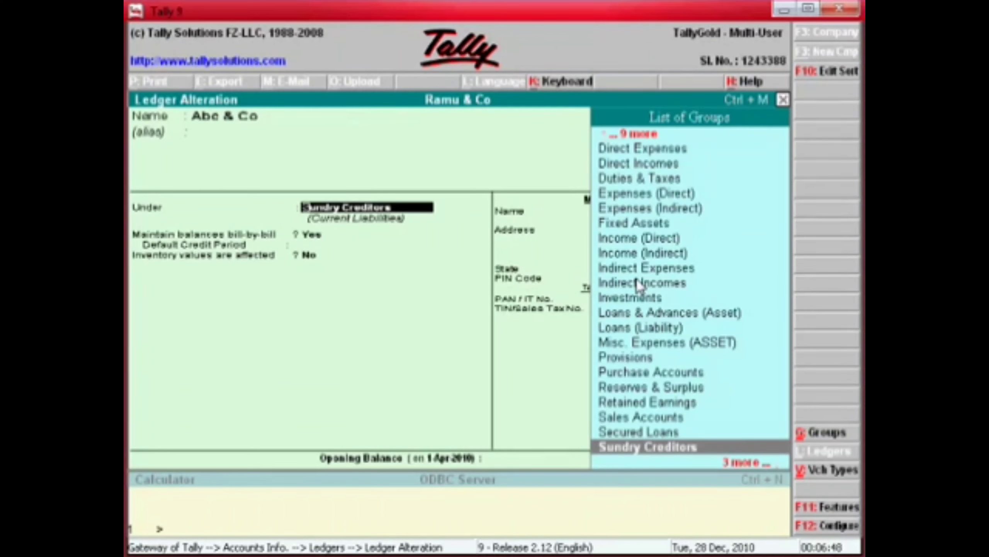
key(Return)
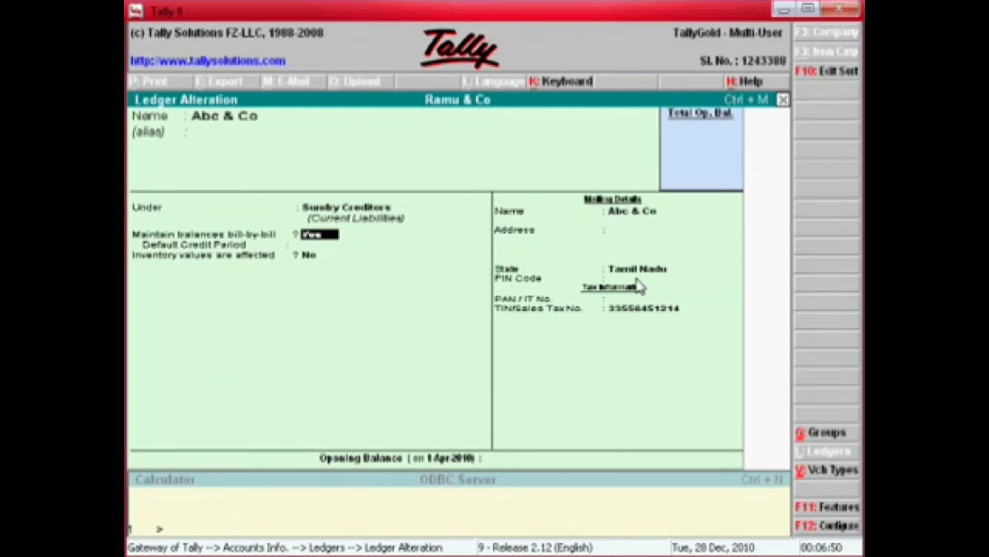
key(Return)
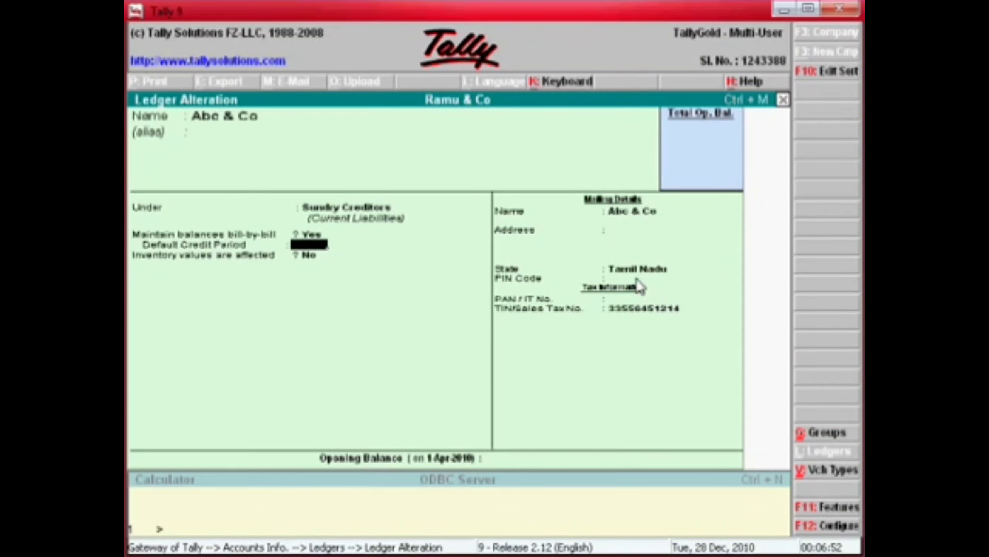
key(Return)
key(Return)
key(Return)
key(Return)
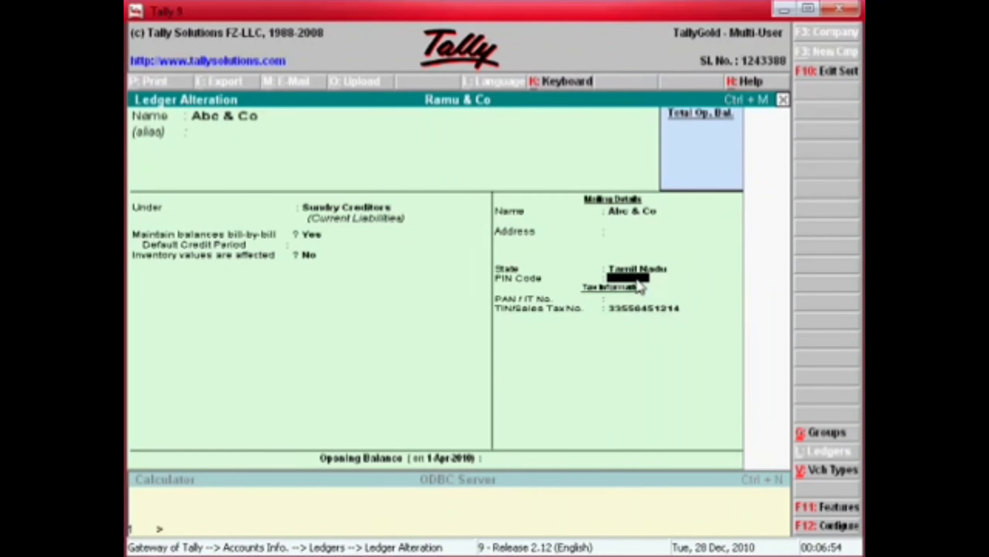
key(Return)
key(Return)
key(Return)
key(Return)
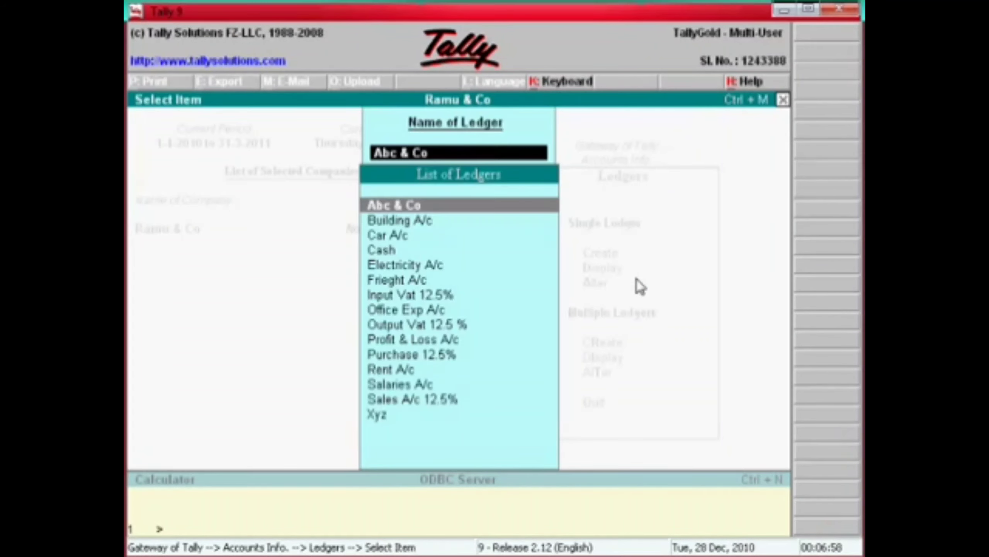
Step: Review the Building A/c ledger's group, inventory and VAT return settings, and accept it
key(Down)
key(Return)
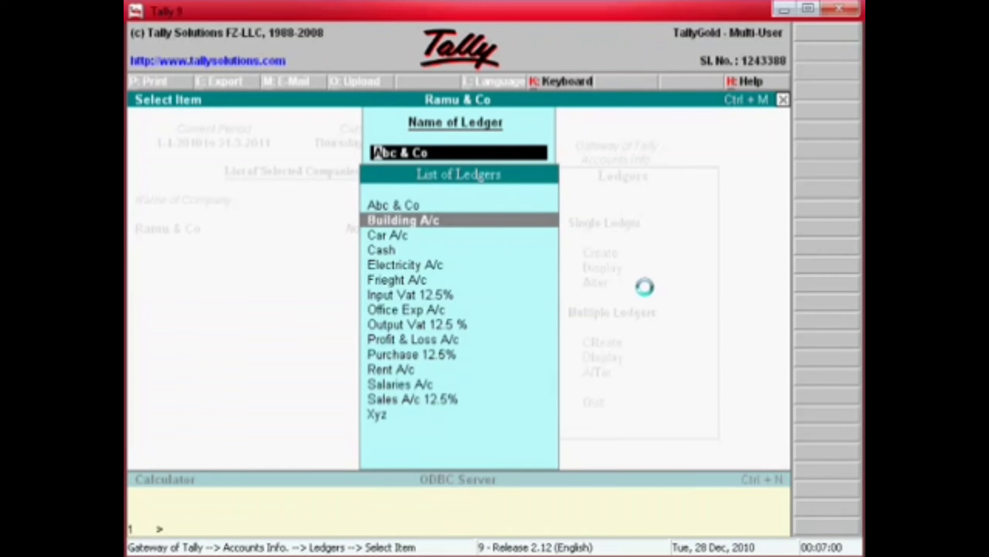
key(Return)
key(Return)
key(Return)
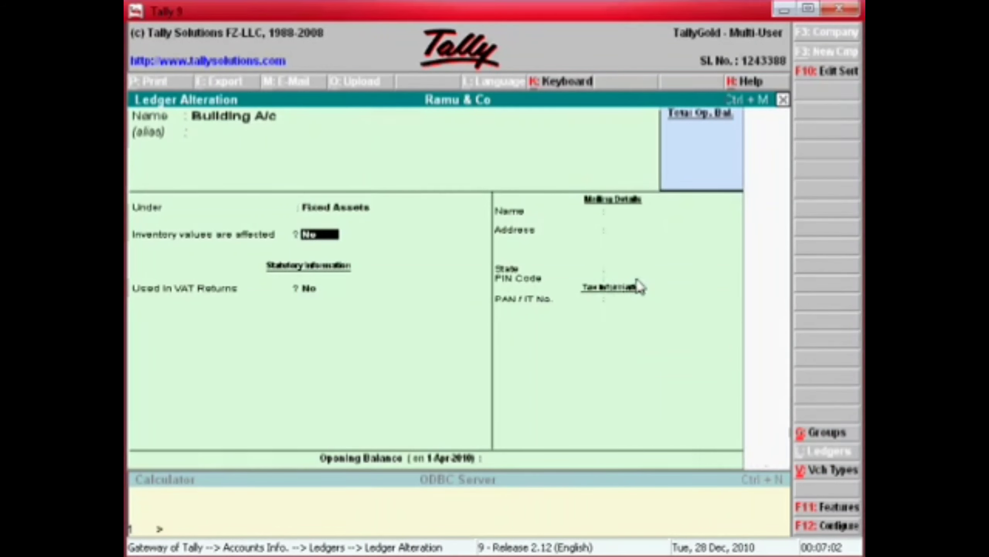
key(Return)
key(Return)
key(Return)
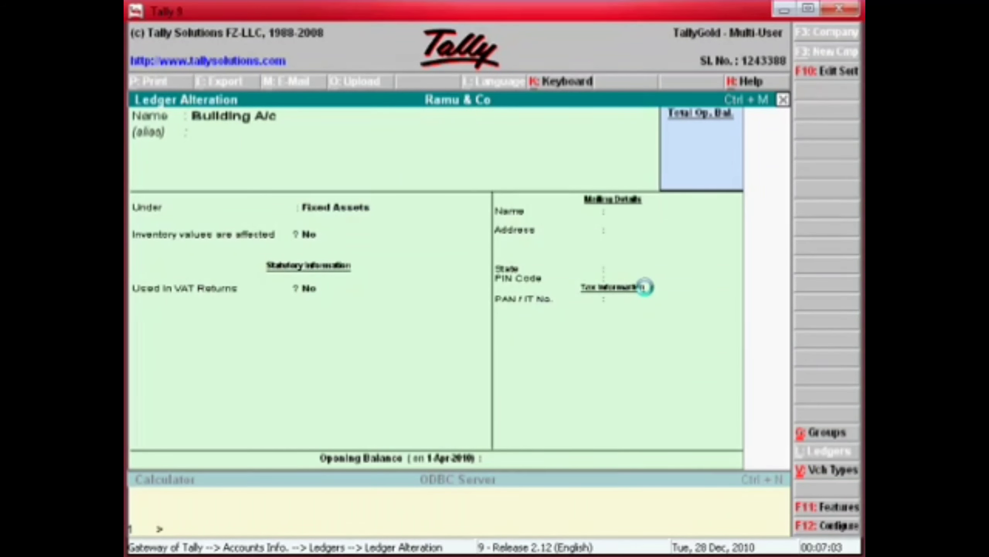
Step: Review the Car A/c ledger's group, inventory and VAT return settings, and accept it
key(Down)
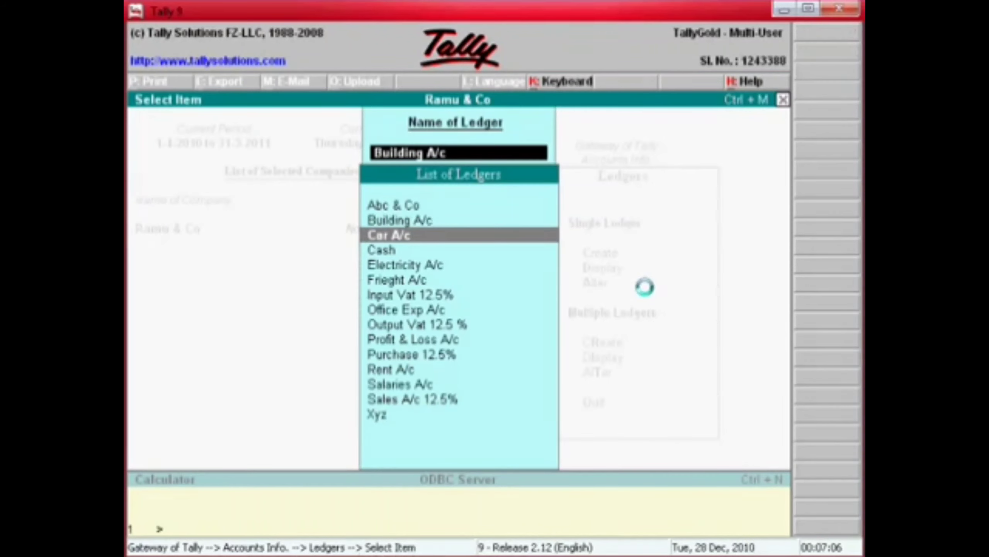
key(Return)
key(Return)
key(Return)
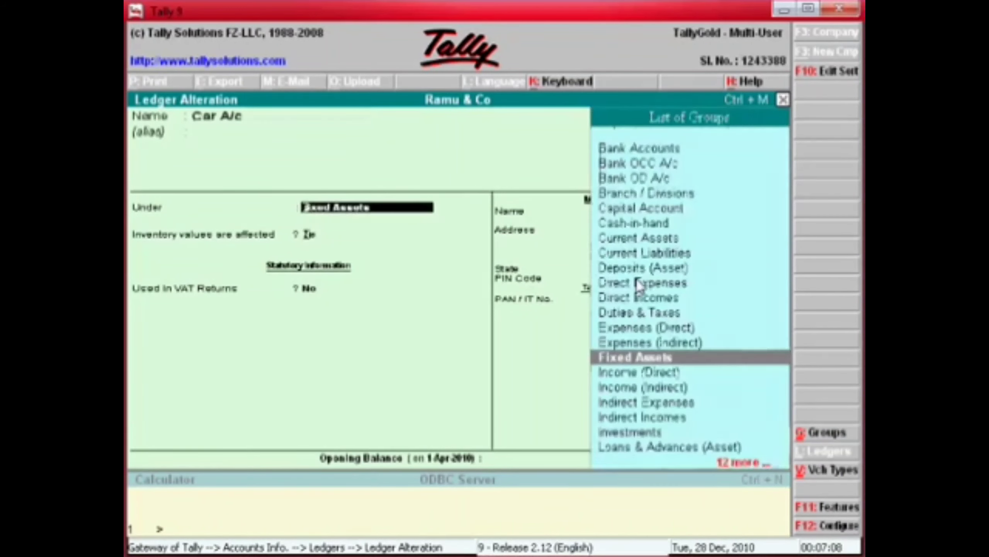
key(Return)
key(Return)
key(Return)
key(Return)
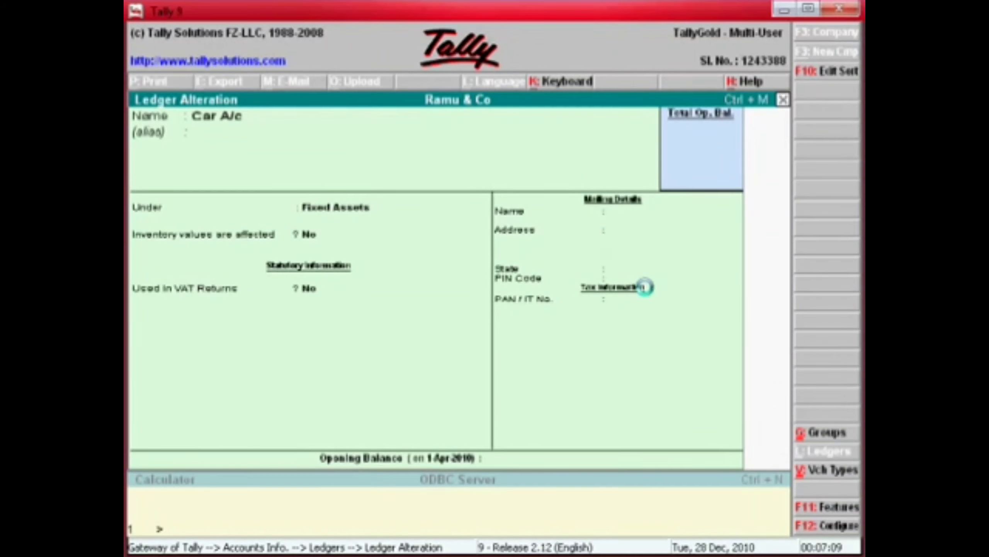
Step: Review the Electricity A/c ledger's group and inventory setting, and accept the ledger
key(Down)
key(Down)
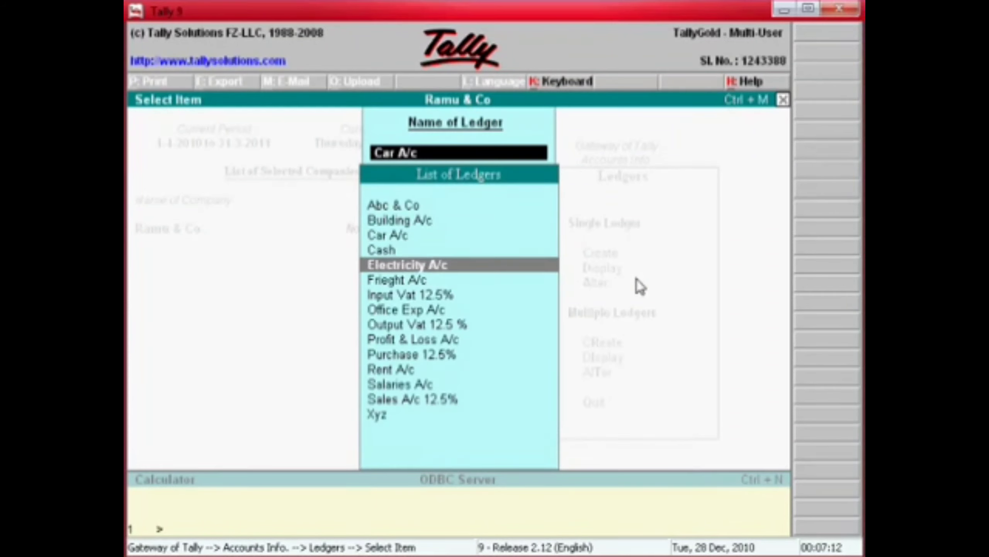
key(Return)
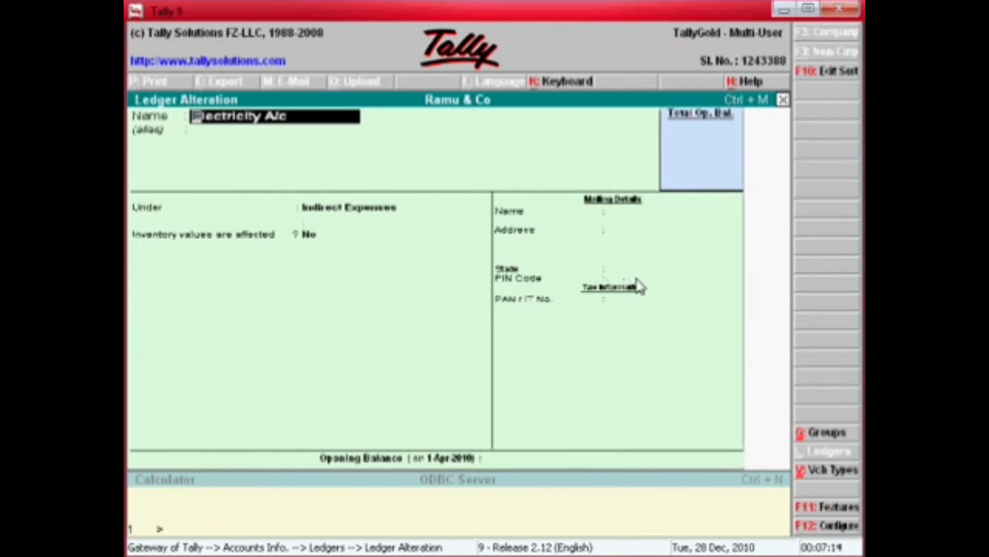
key(Return)
key(Return)
key(Return)
key(Return)
key(Return)
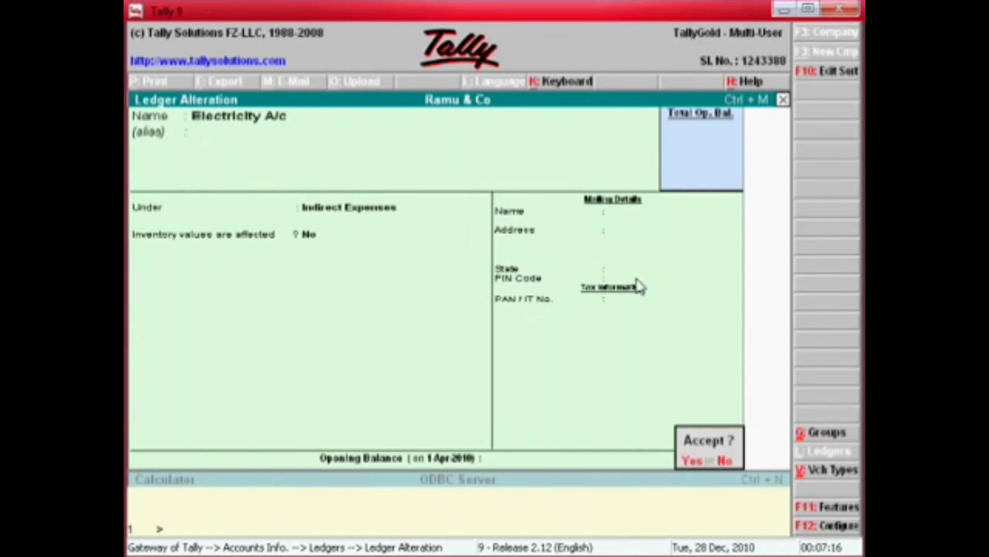
key(Return)
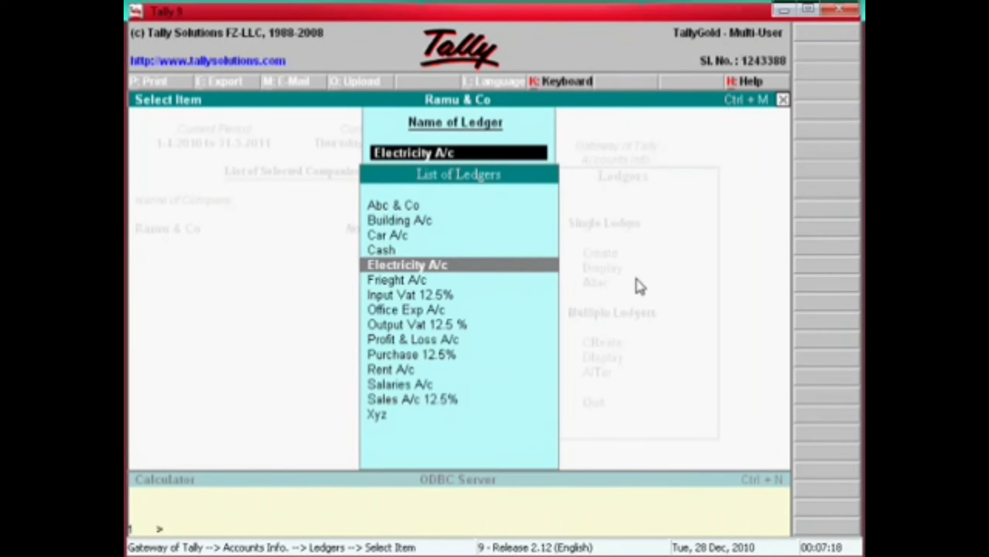
Step: Review the Cash ledger's group and mailing details, and accept the ledger
key(Up)
key(Return)
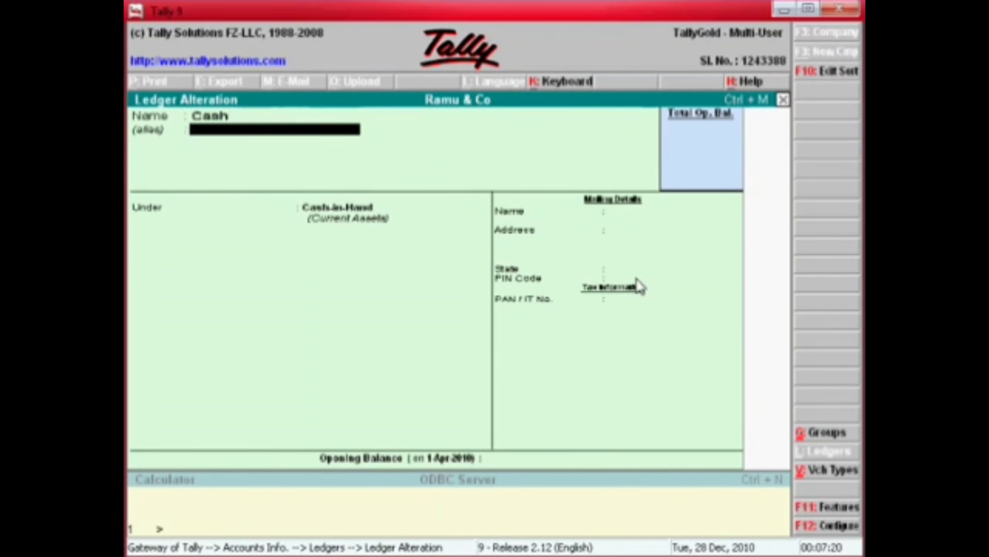
key(Return)
key(Return)
key(Return)
key(Return)
key(Return)
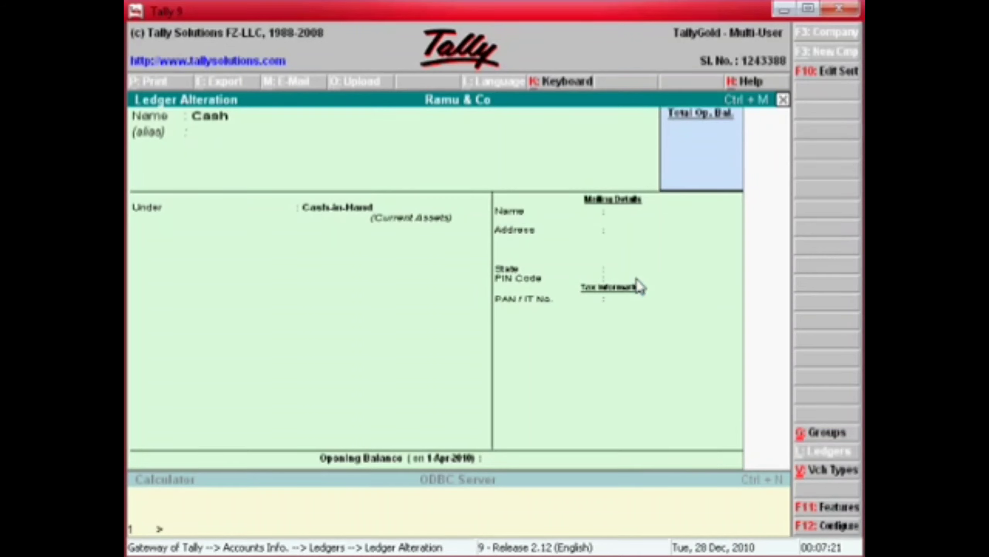
Step: Review the Frieght A/c ledger's group, inventory and VAT return settings, and accept it
key(Down)
key(Down)
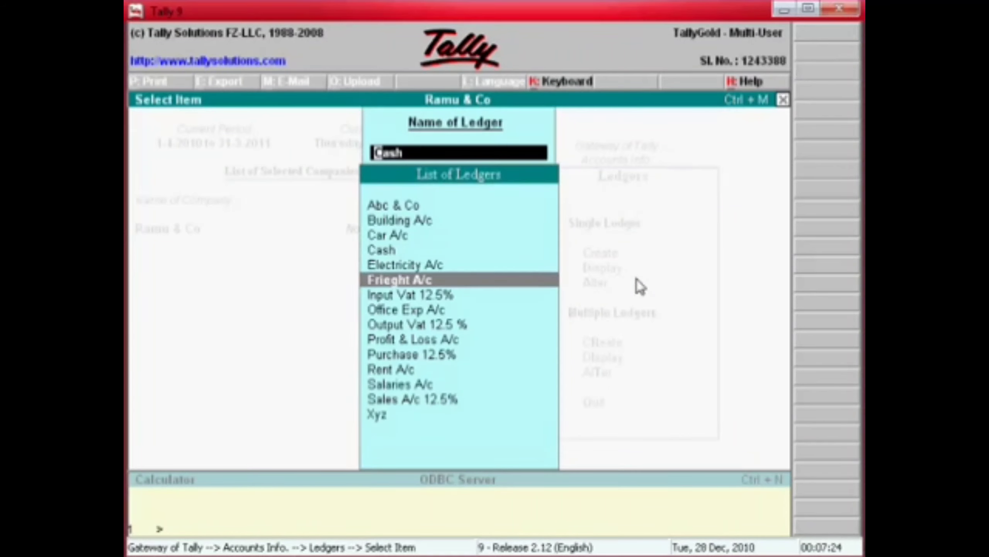
key(Return)
key(Return)
key(Return)
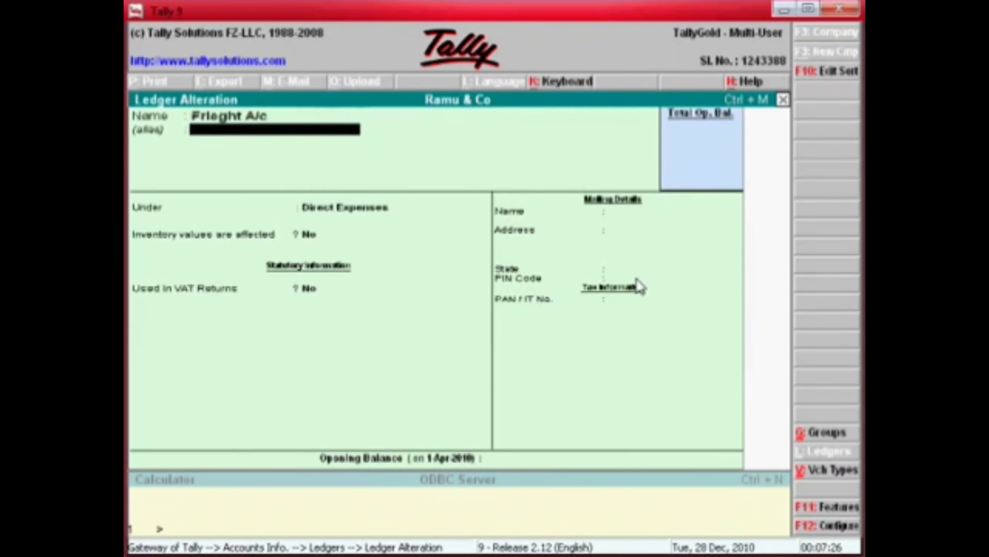
key(Return)
key(Return)
key(Return)
key(Return)
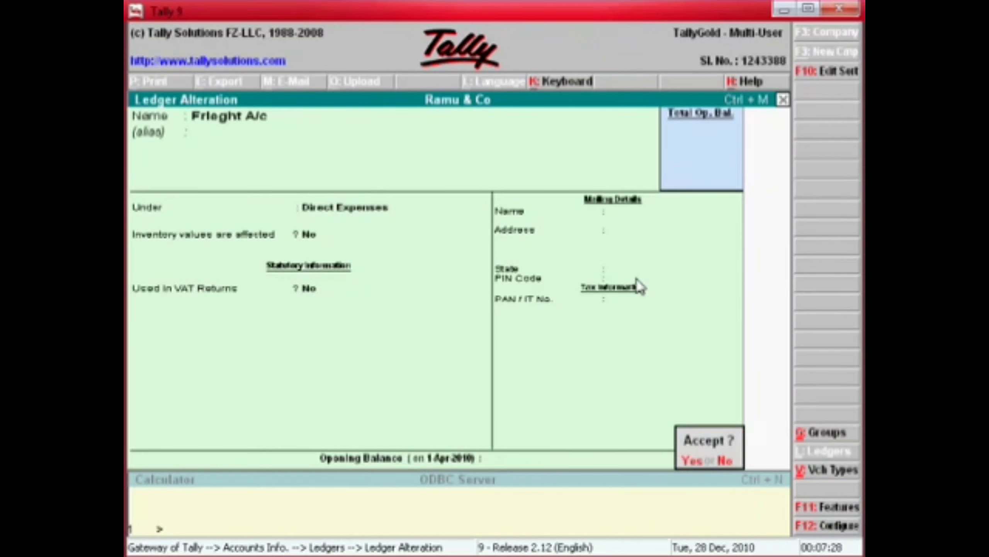
key(Return)
Step: Review the Input Vat 12.5% ledger's group, duty type, VAT class and calculation settings, and accept it
key(Down)
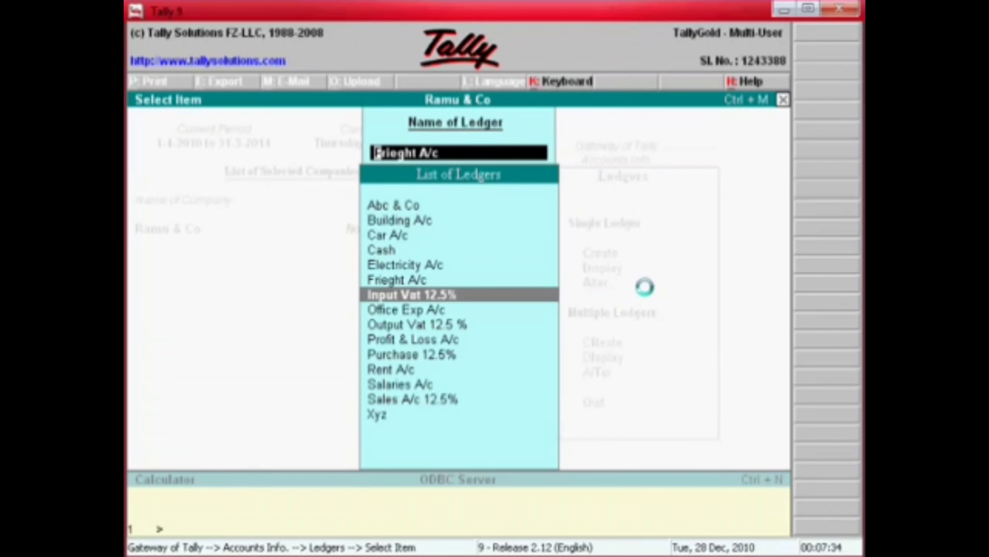
key(Return)
key(Return)
key(Return)
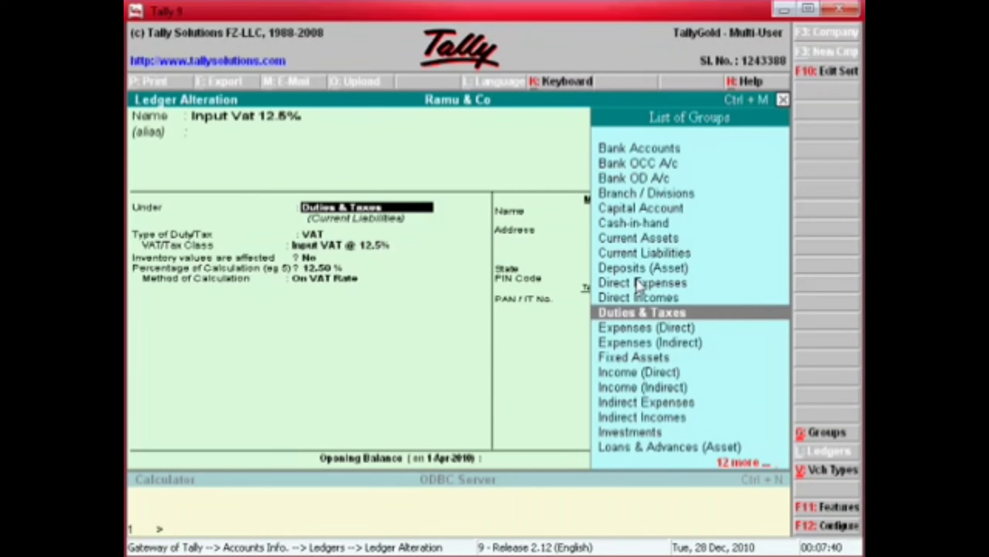
key(Return)
key(Return)
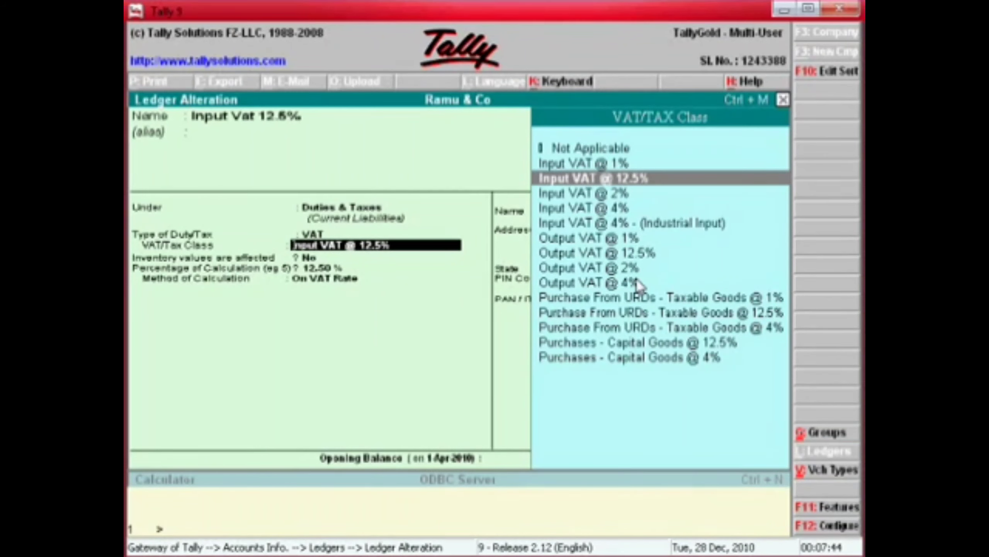
key(Return)
key(Return)
key(Return)
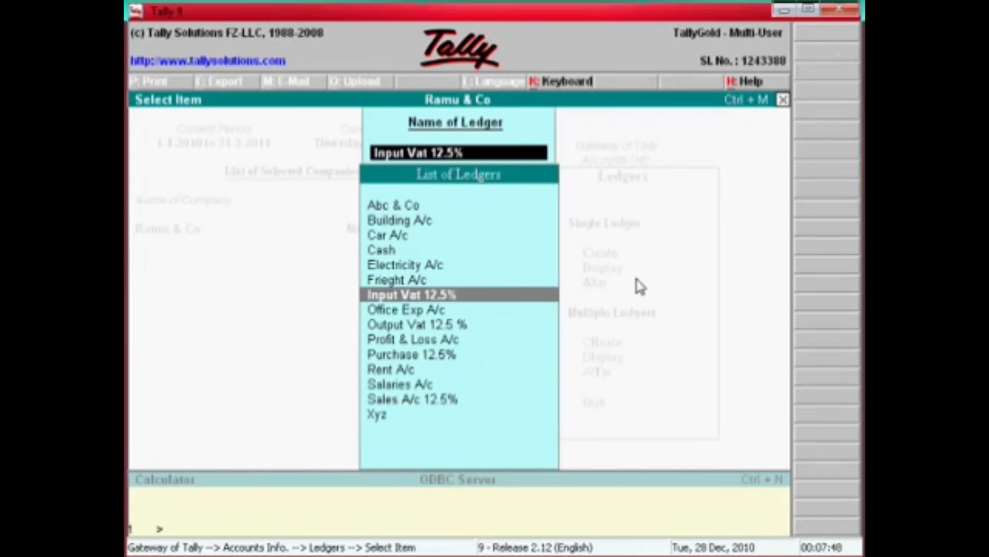
Step: Review the Output Vat 12.5 % ledger's group, duty type, VAT class and calculation settings, and accept it
key(Down)
key(Down)
key(Return)
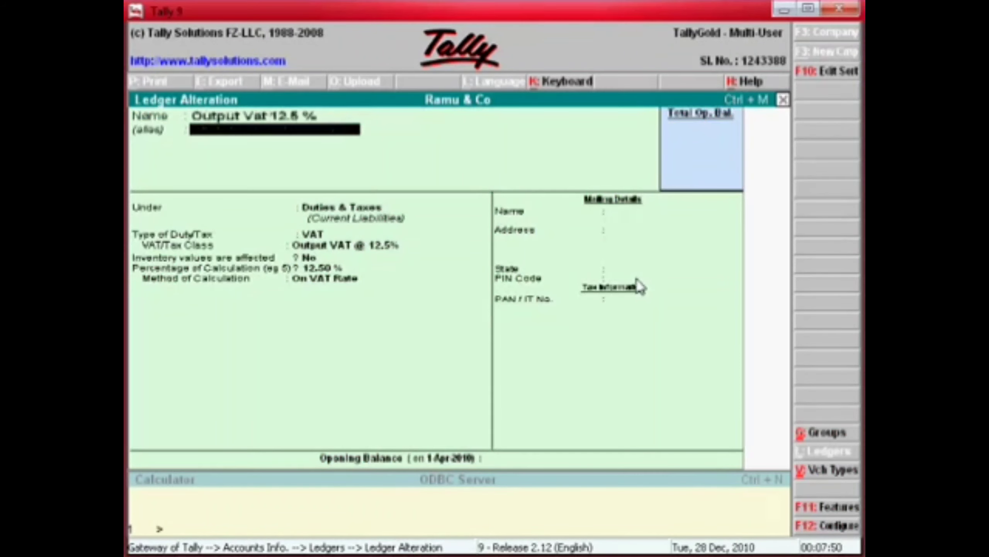
key(Return)
key(Return)
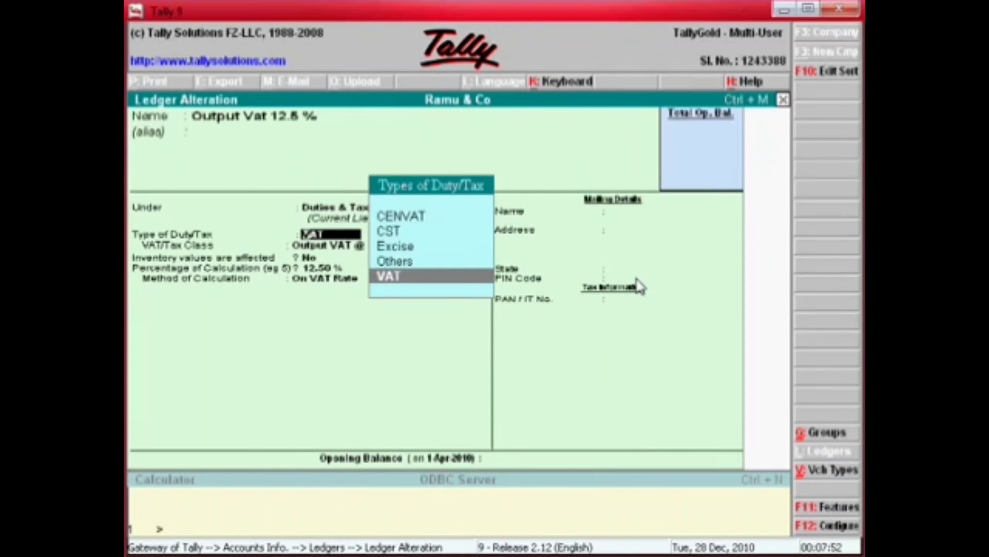
key(Return)
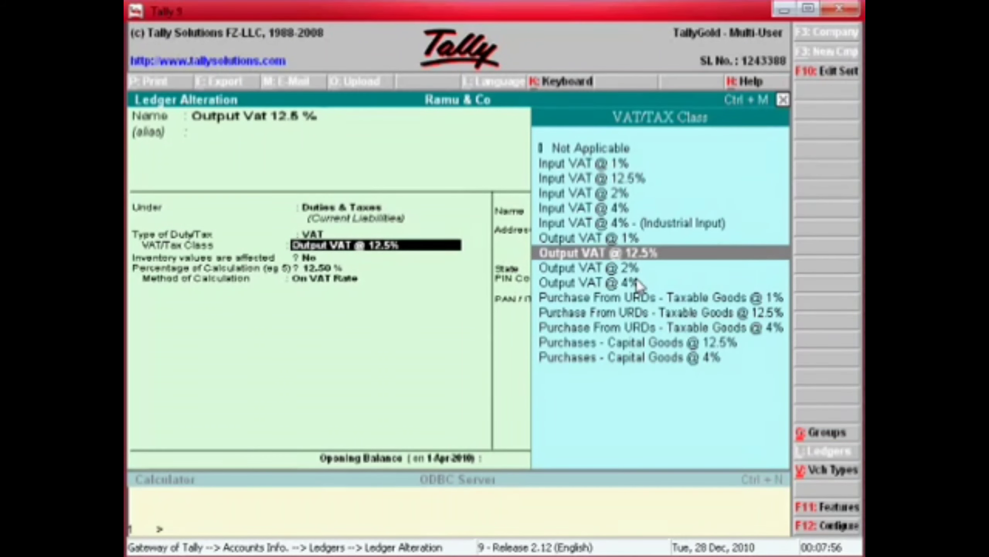
key(Return)
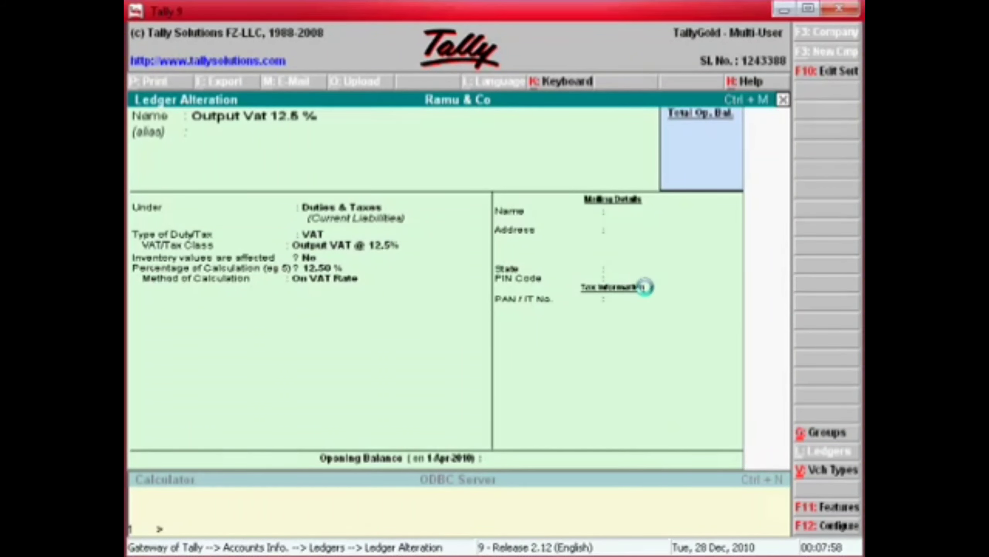
Step: Review the Office Exp A/c ledger's group and inventory setting, and accept it
key(Up)
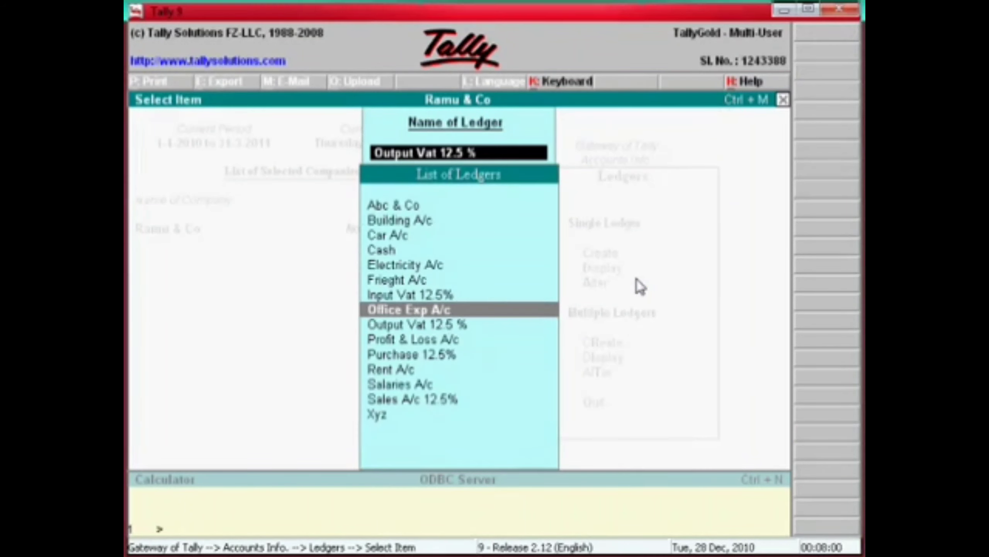
key(Return)
key(Return)
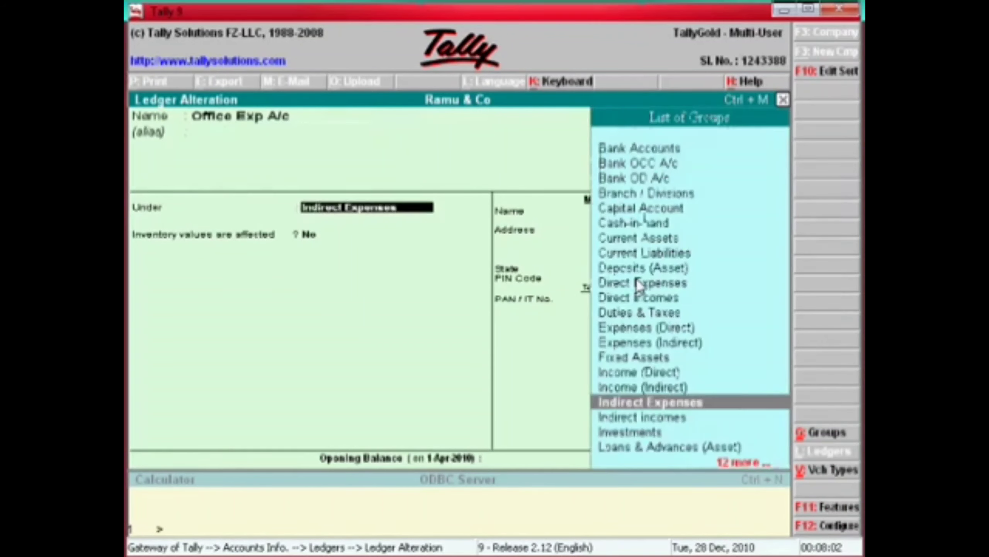
key(Return)
key(Return)
key(Return)
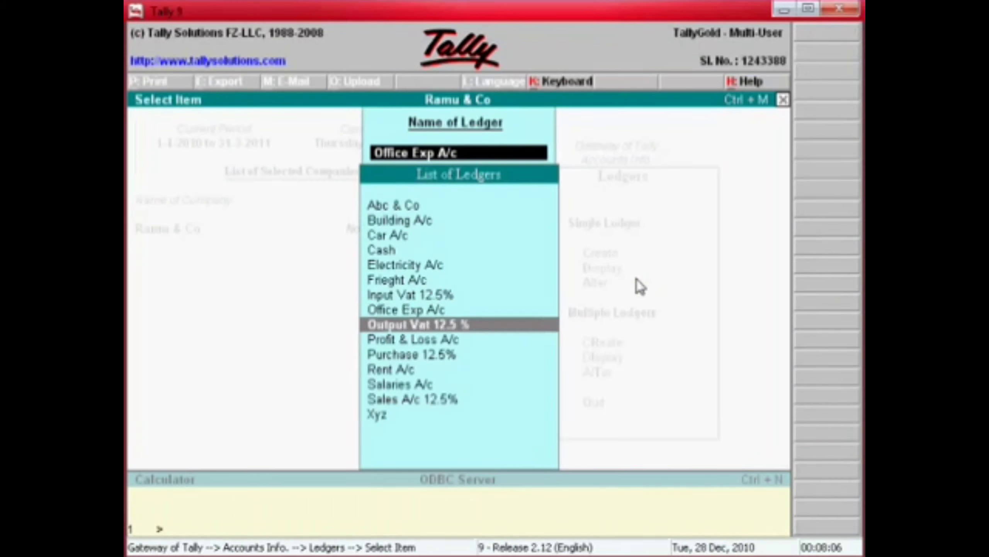
Step: Review the Purchase 12.5% ledger's group, inventory, VAT return and VAT class settings, and accept it
key(Down)
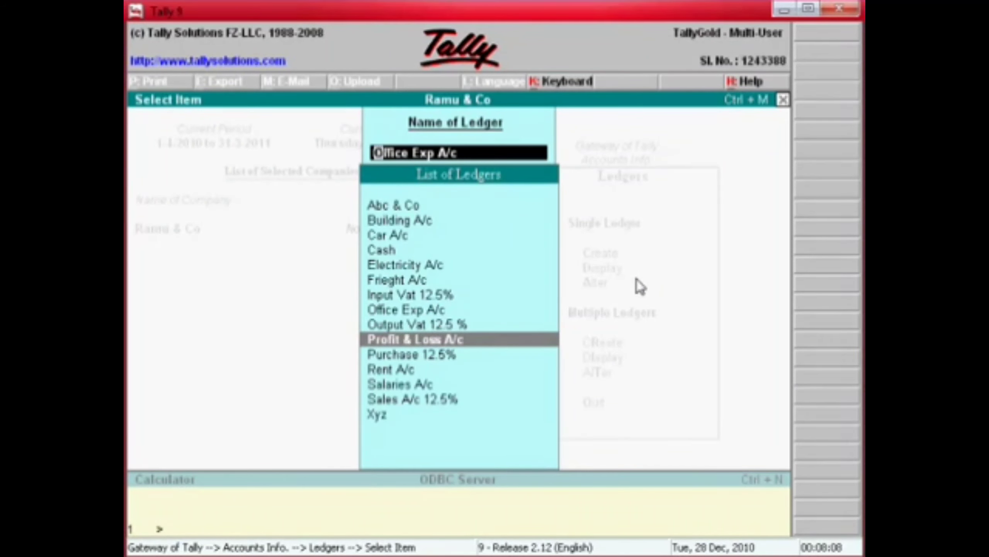
key(Down)
key(Return)
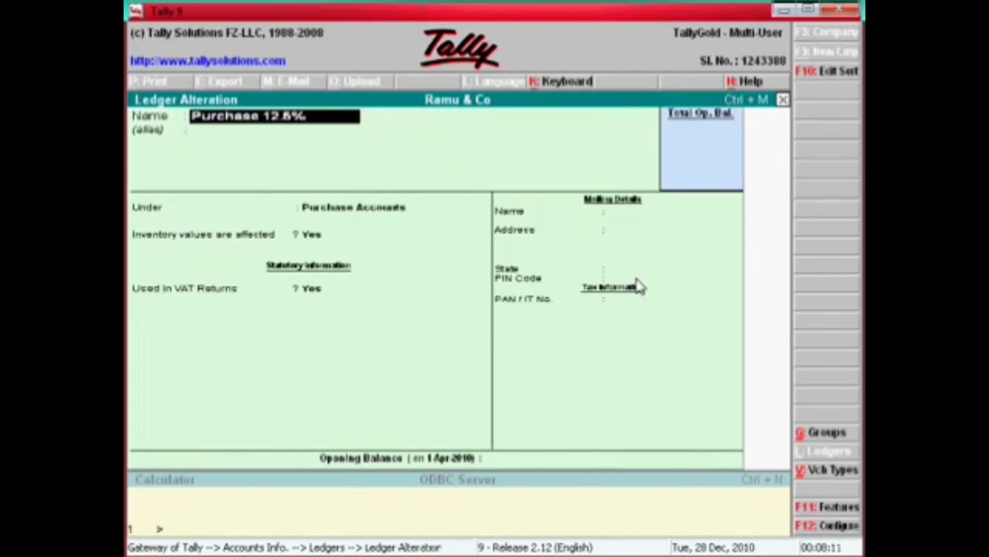
key(Return)
key(Return)
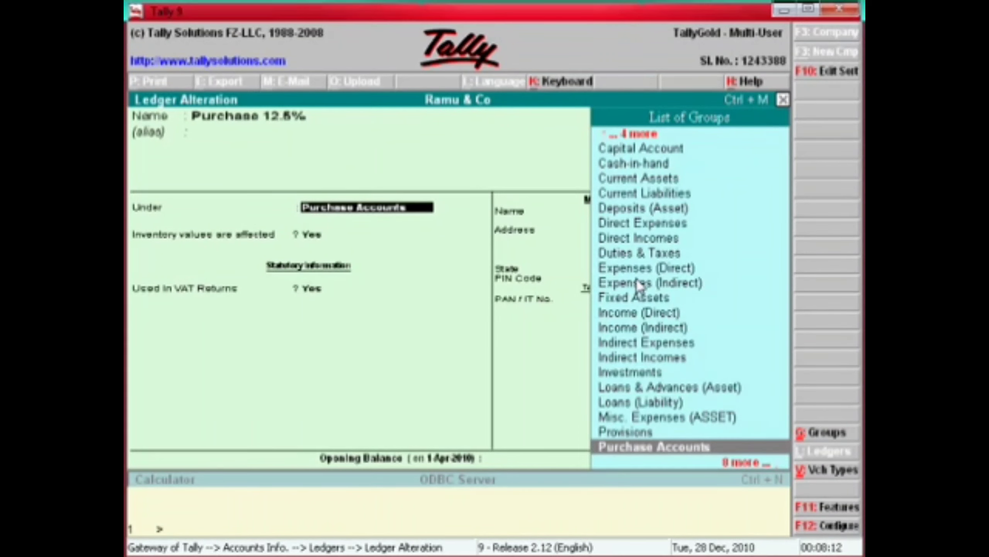
key(Return)
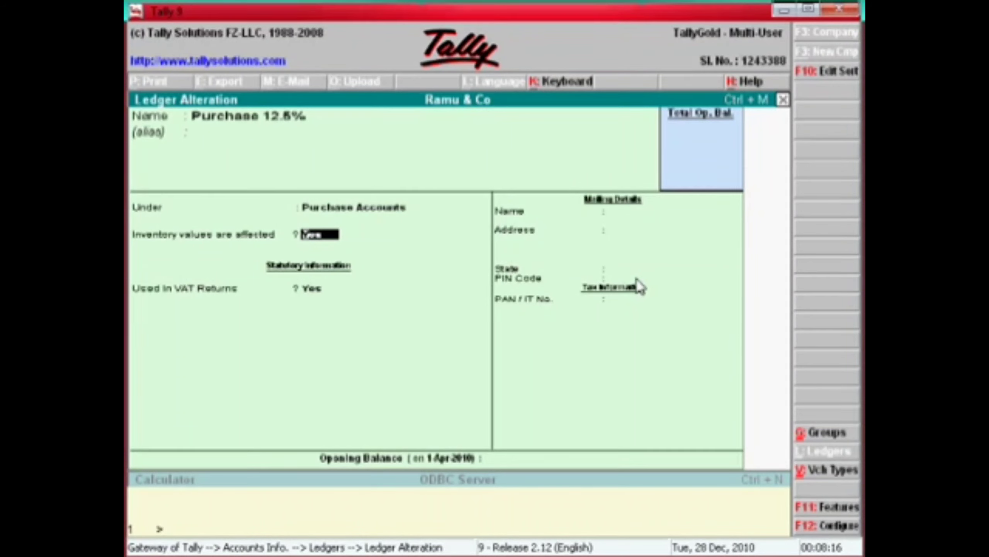
key(Return)
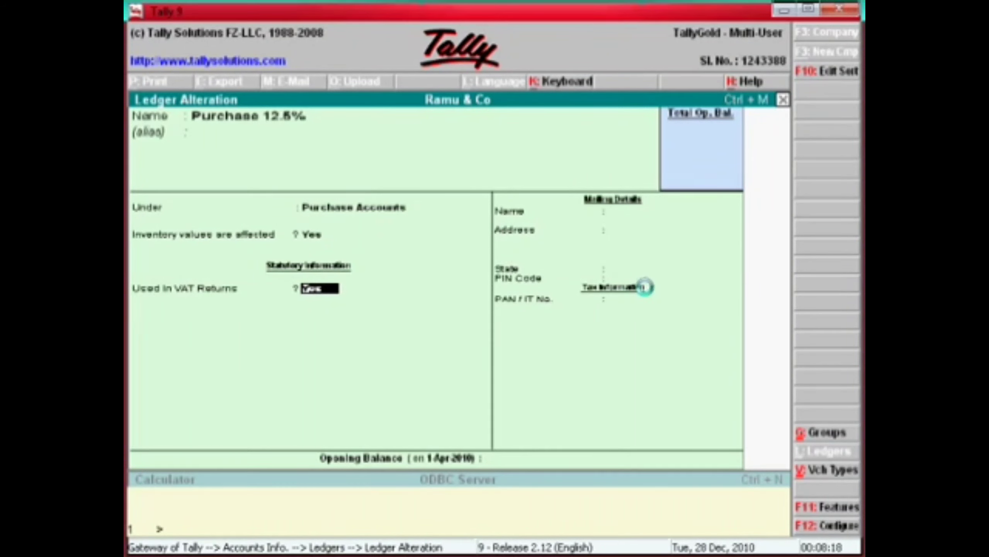
key(Return)
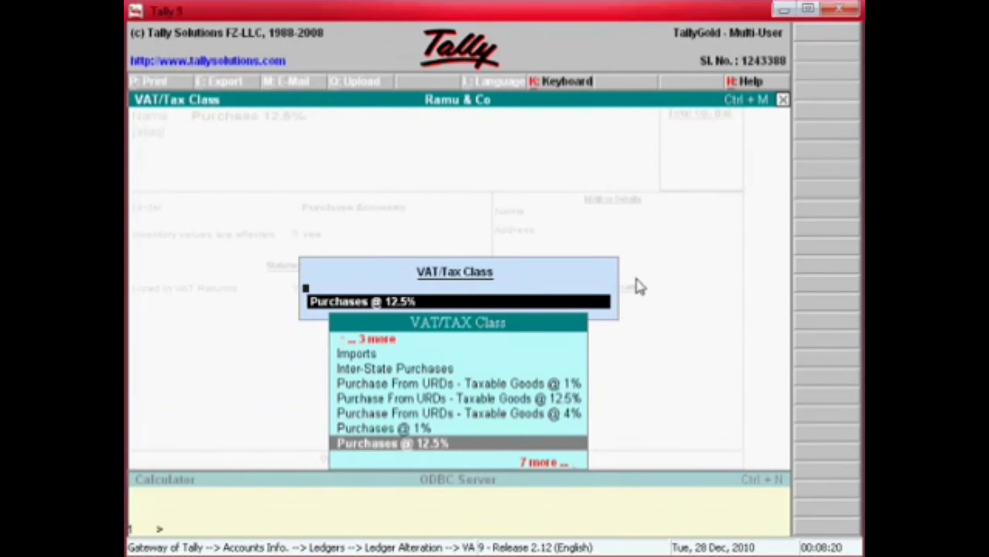
key(Return)
key(Return)
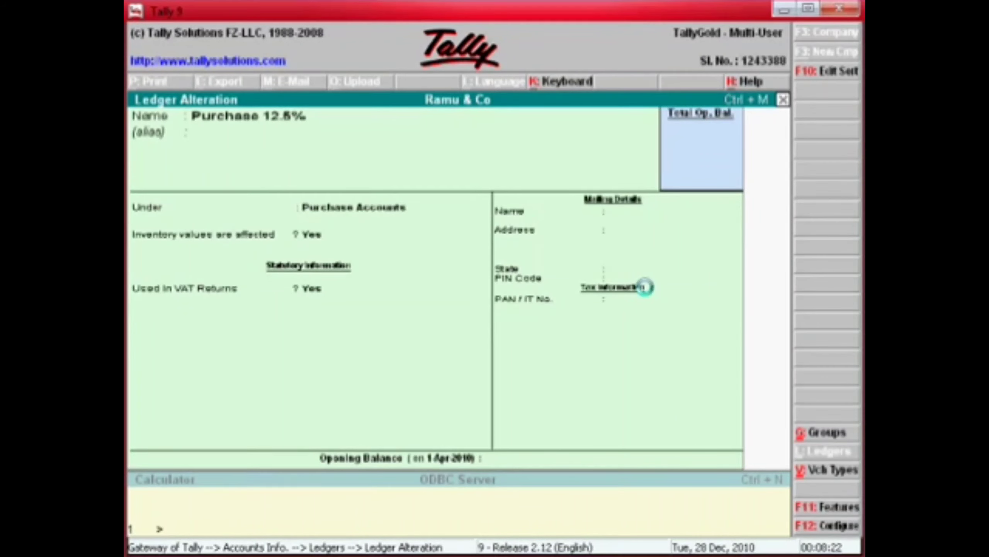
Step: Review the Rent A/c ledger's group and inventory setting, and accept it
key(Down)
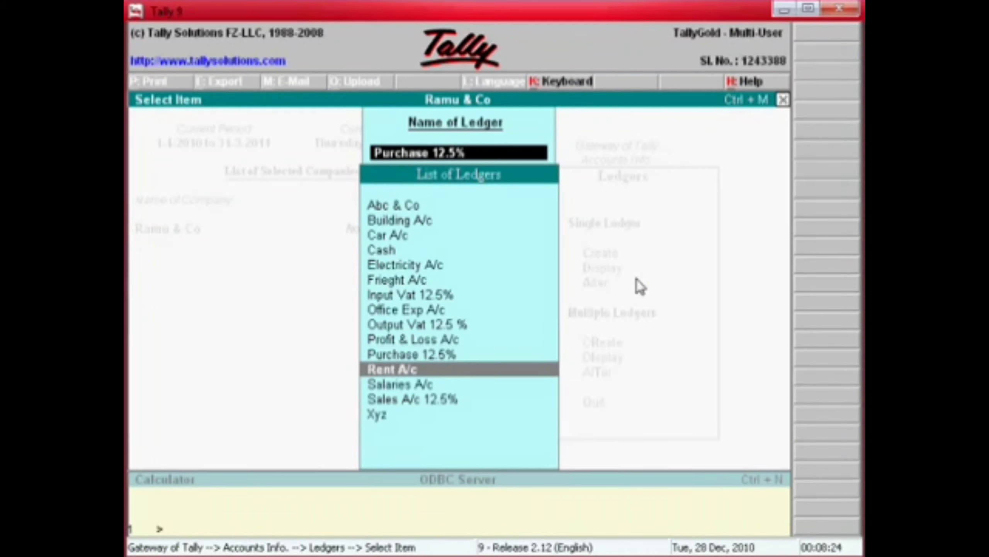
key(Return)
key(Return)
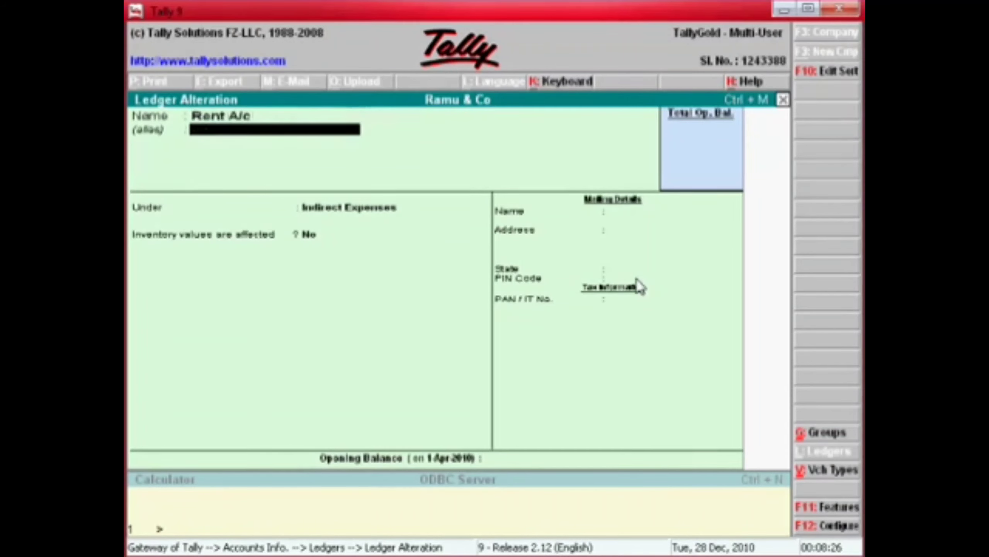
key(Return)
key(Return)
key(Return)
key(Return)
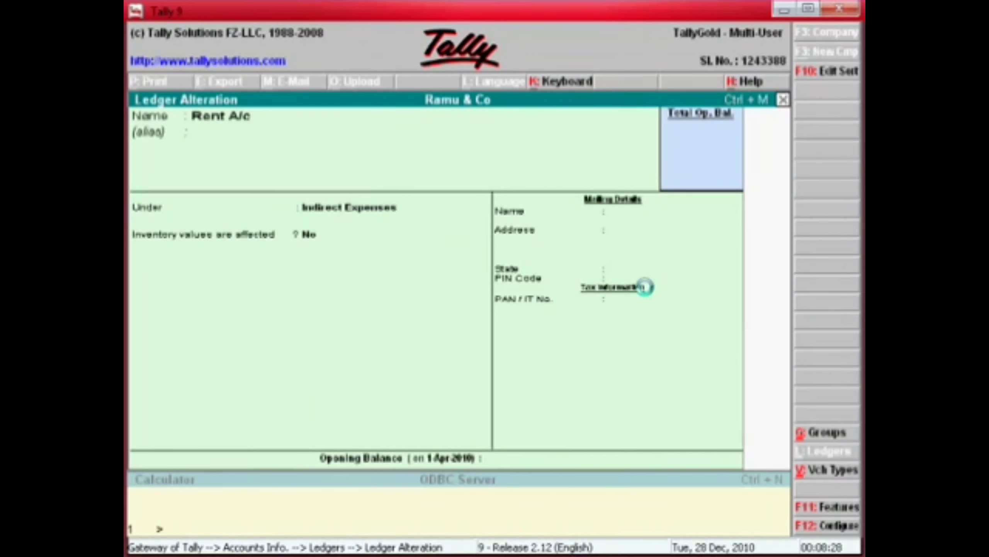
Step: Review the Salaries A/c ledger's group and inventory setting, and accept it
key(Down)
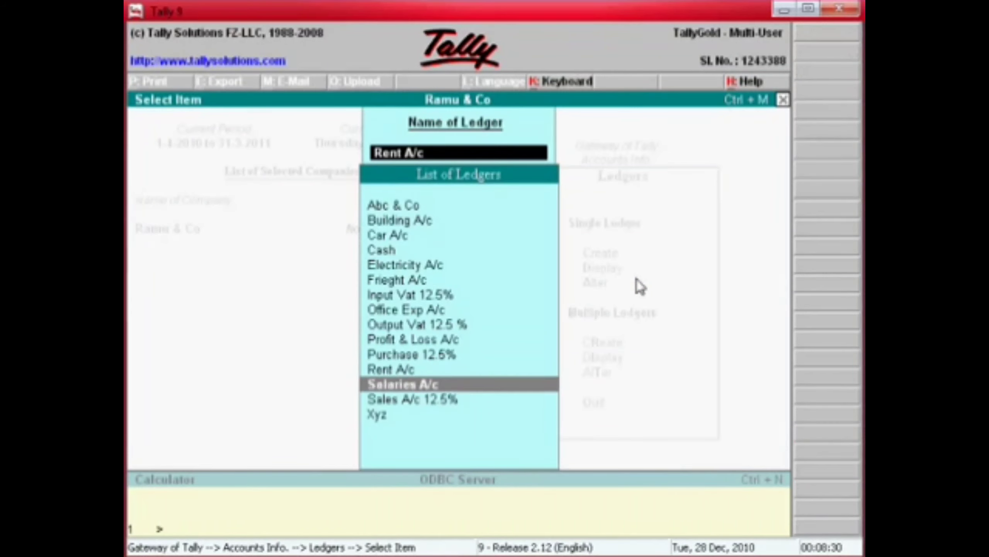
key(Return)
key(Return)
key(Return)
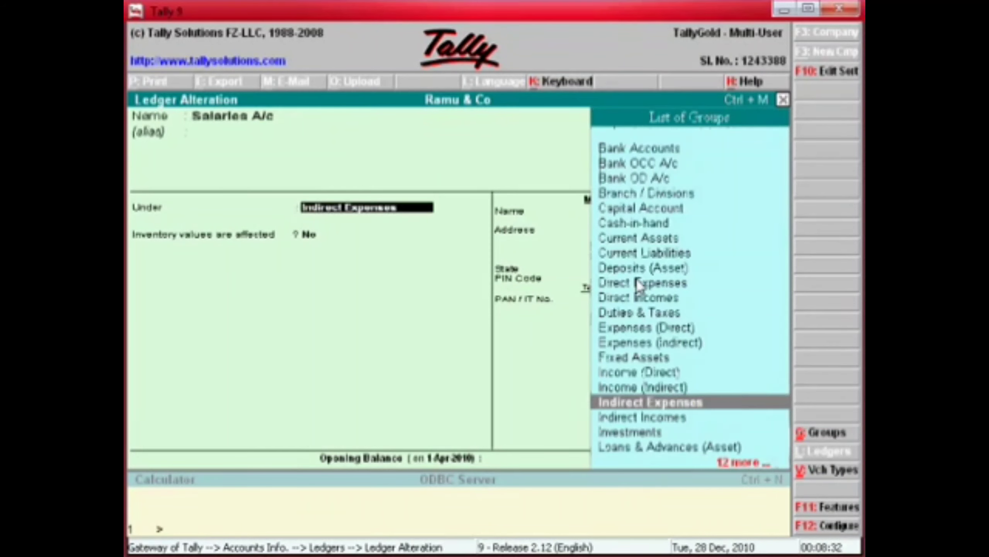
key(Return)
key(Return)
key(Return)
key(Return)
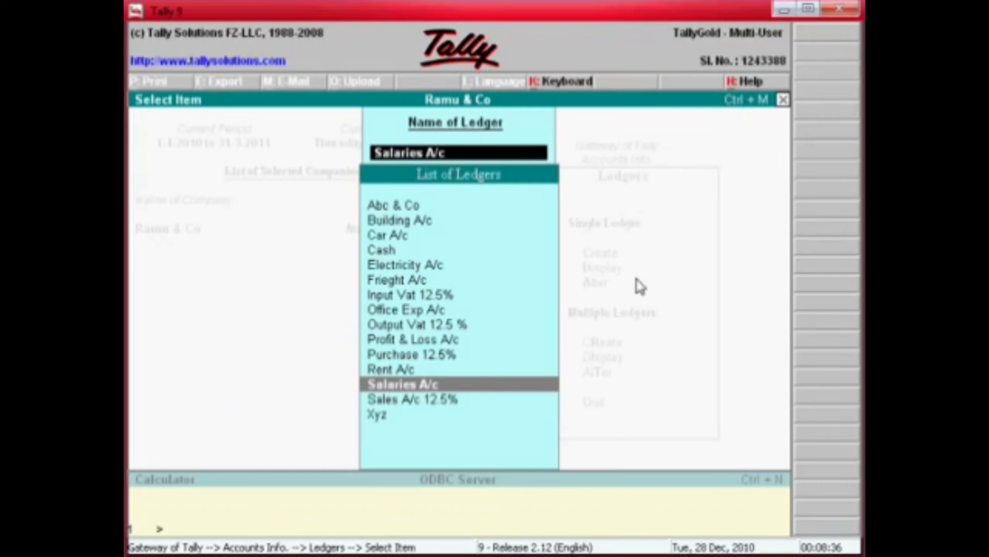
Step: Review the Sales A/c 12.5% ledger's group, inventory, VAT return and VAT class settings, and accept it
key(Down)
key(Return)
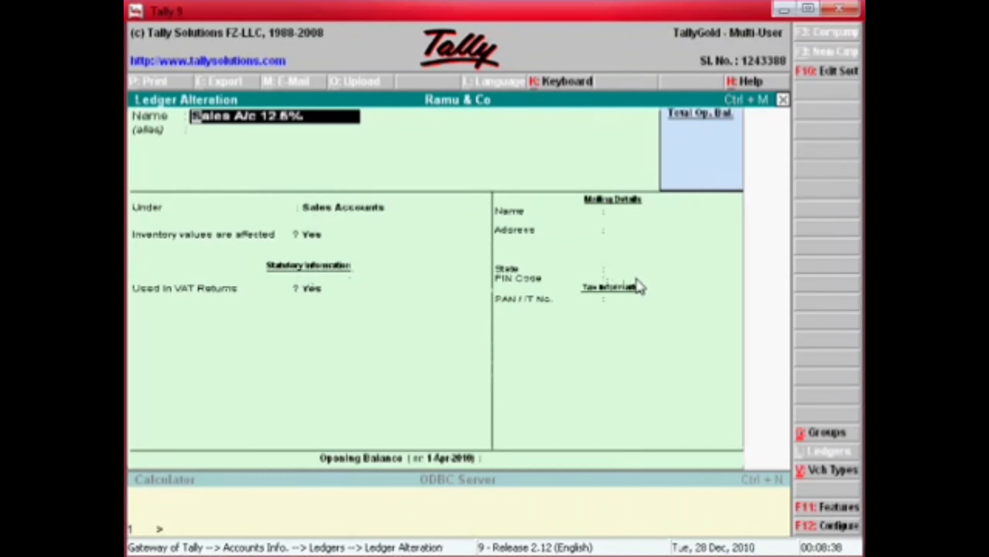
key(Return)
key(Return)
key(Return)
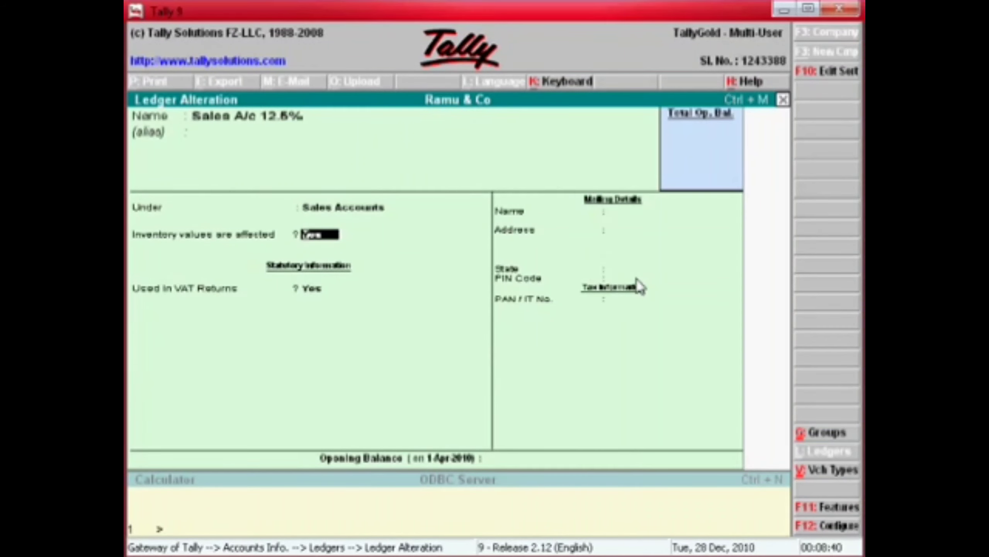
key(Return)
key(Return)
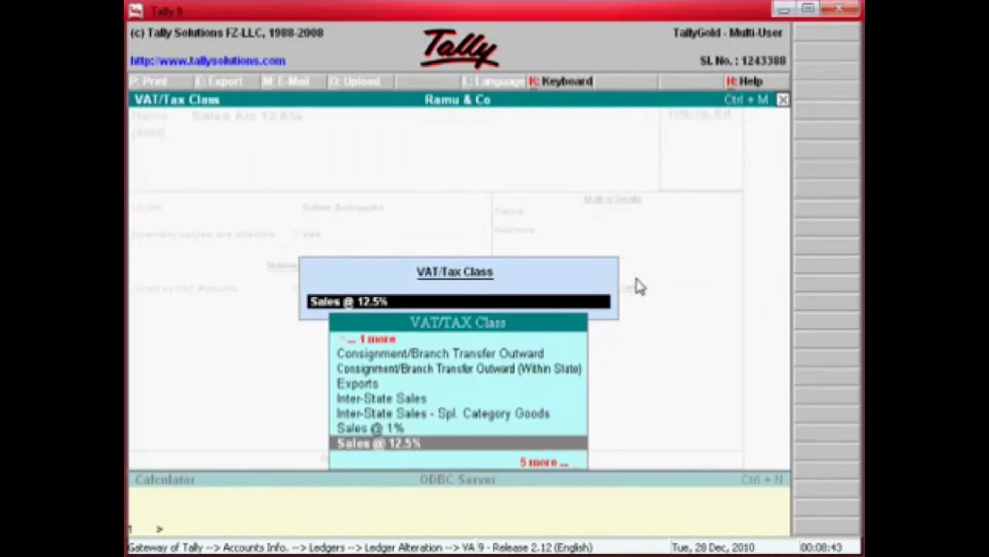
key(Return)
key(BackSpace)
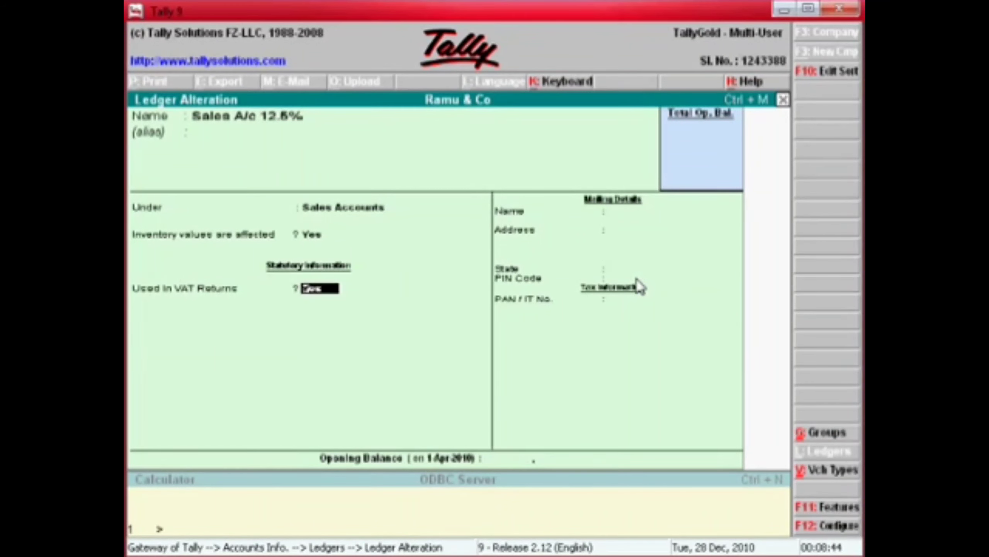
key(BackSpace)
key(Return)
key(Return)
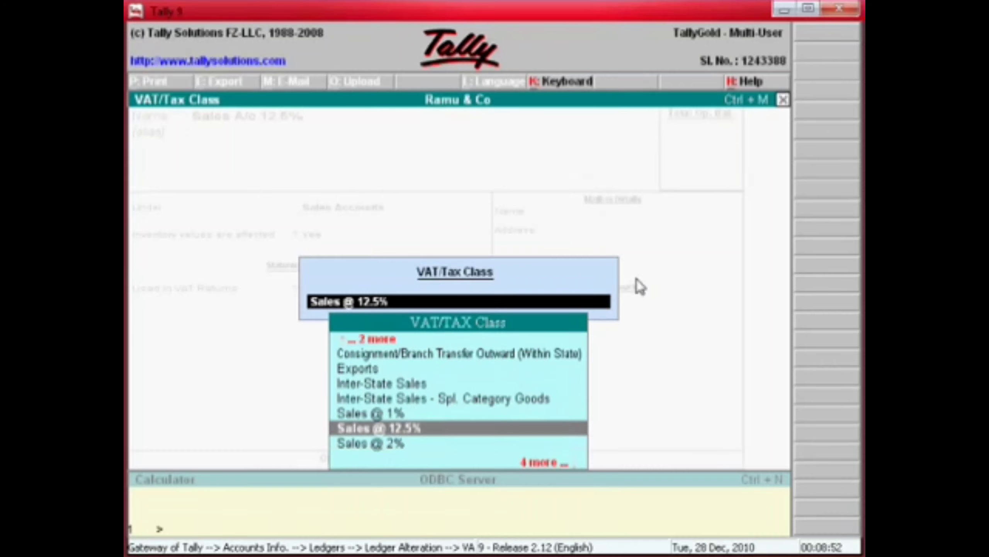
key(Return)
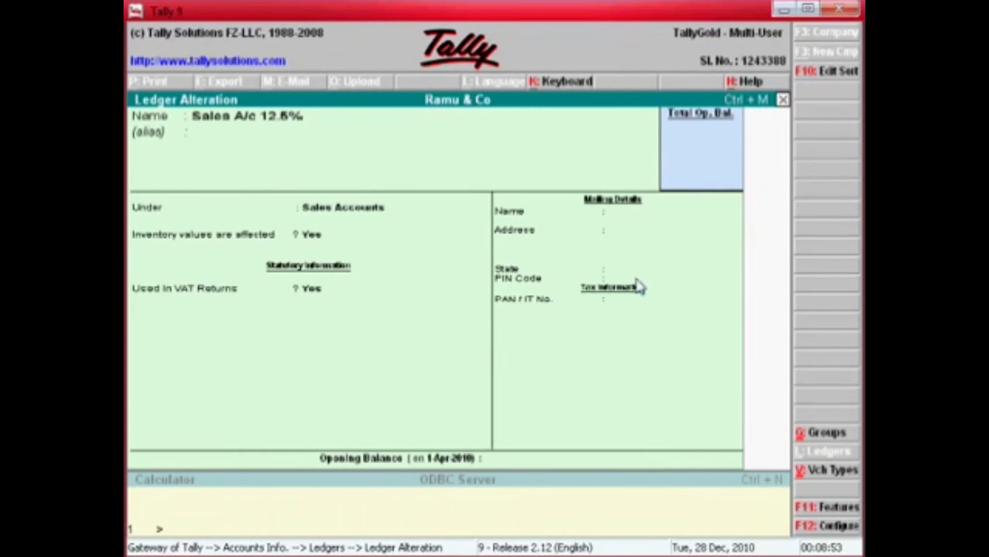
Step: Review the Xyz ledger's group, bill-by-bill, mailing and tax details, accept it, and leave ledger alteration for Accounts Info
key(Down)
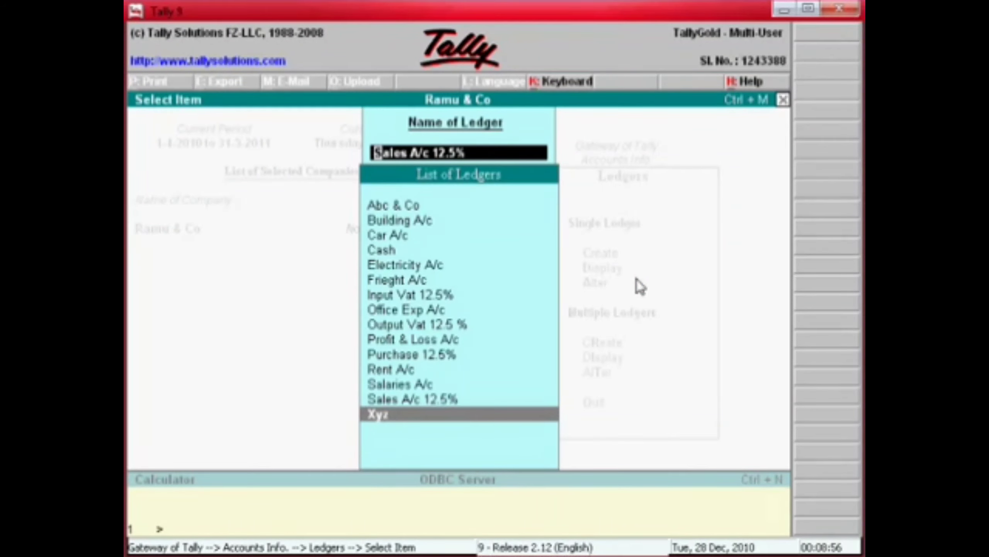
key(Return)
key(Return)
key(Return)
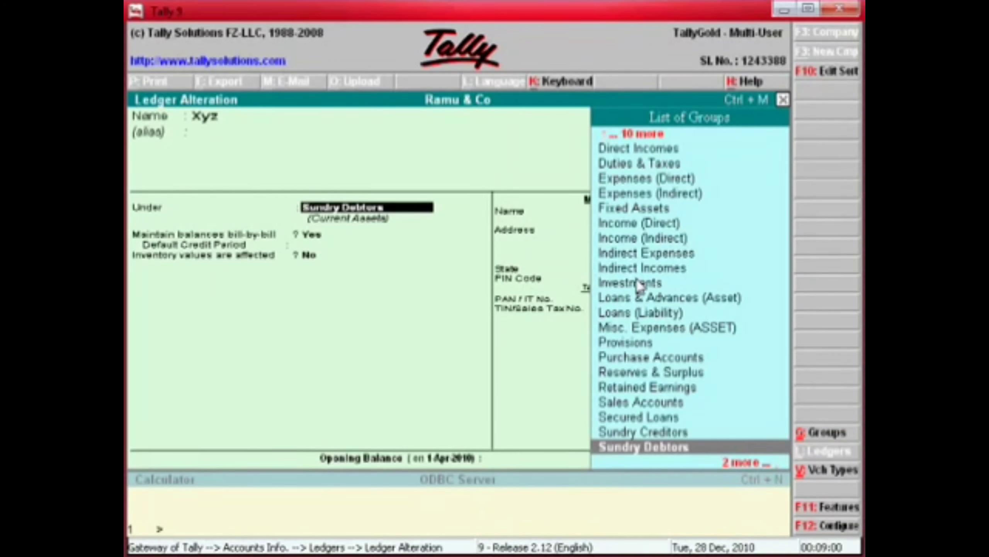
key(Return)
key(Return)
key(Return)
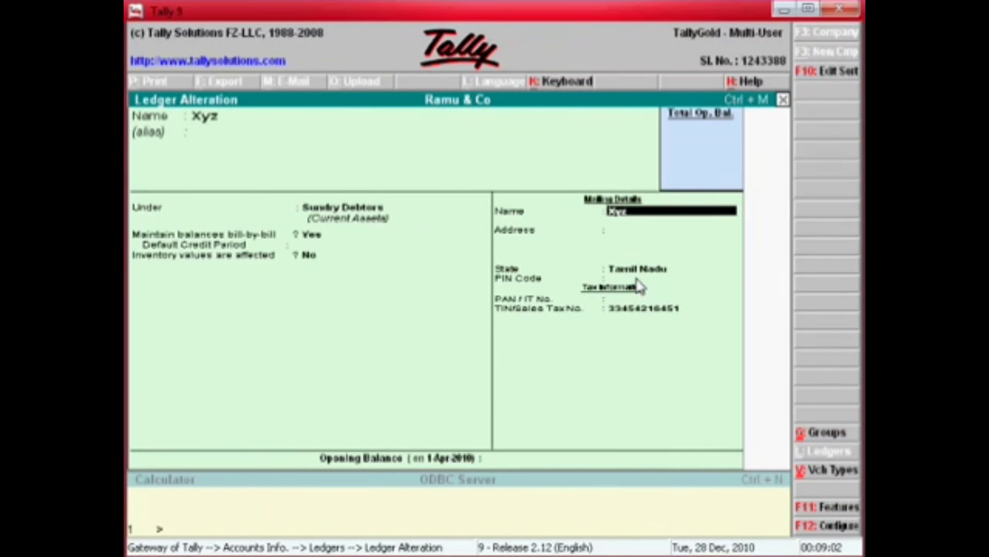
key(Return)
key(Return)
key(Return)
key(Return)
key(Return)
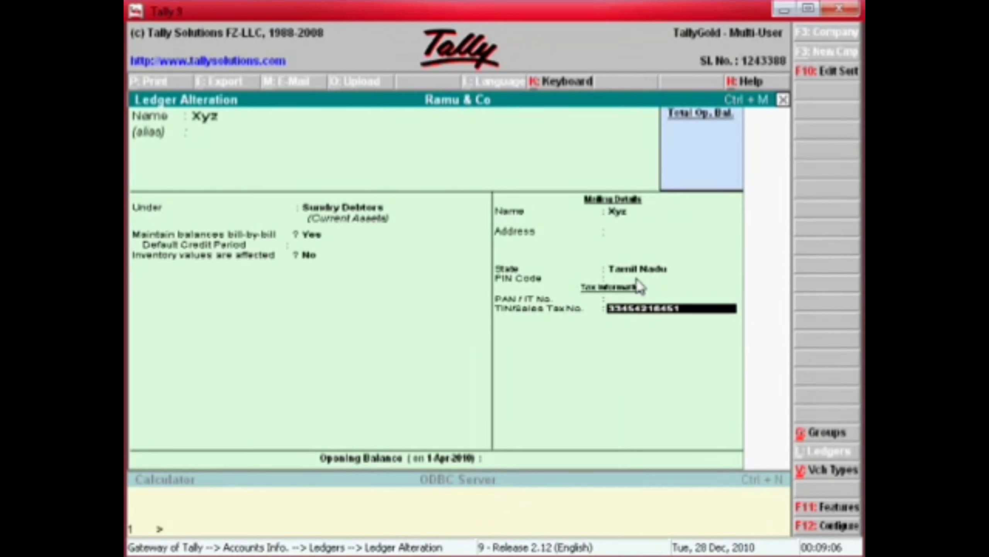
key(Return)
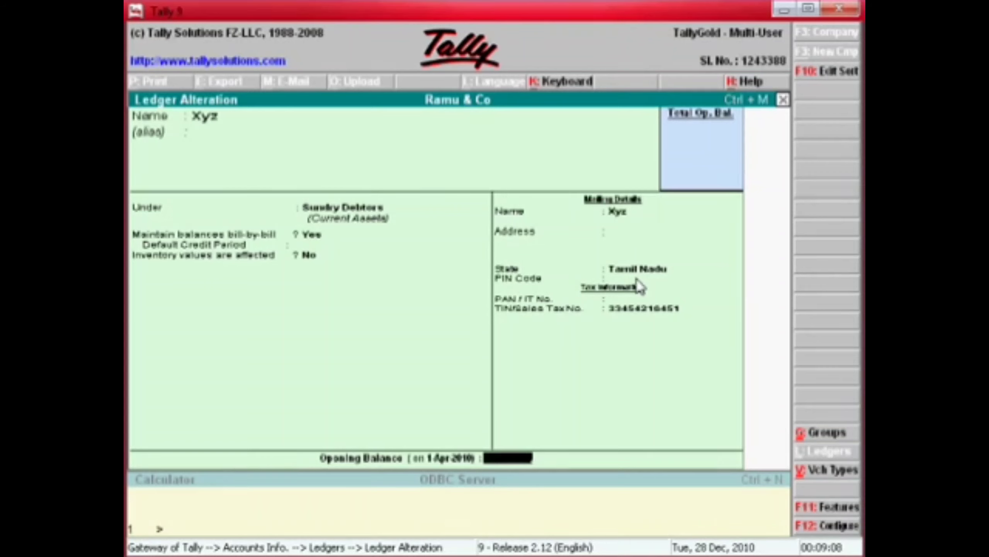
key(Return)
key(Return)
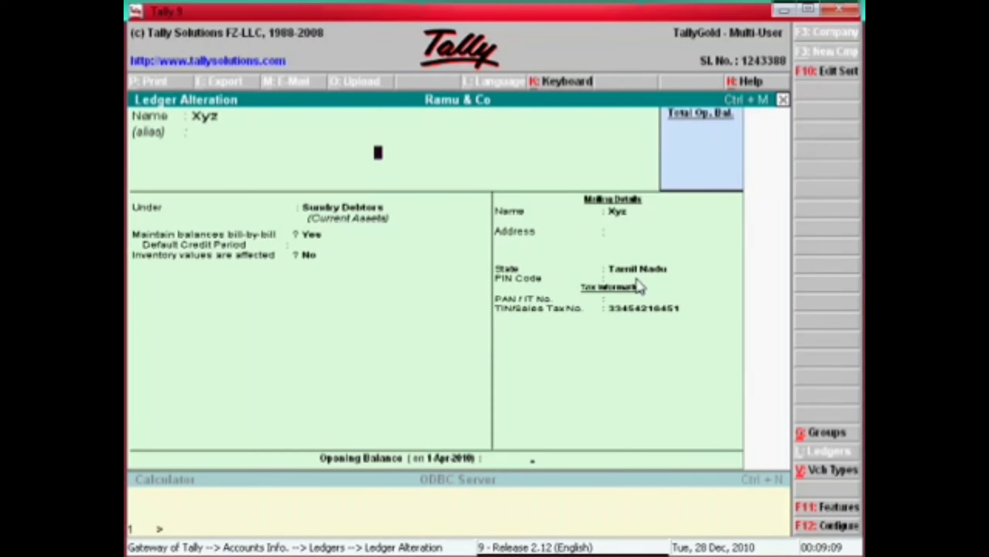
key(Escape)
key(Escape)
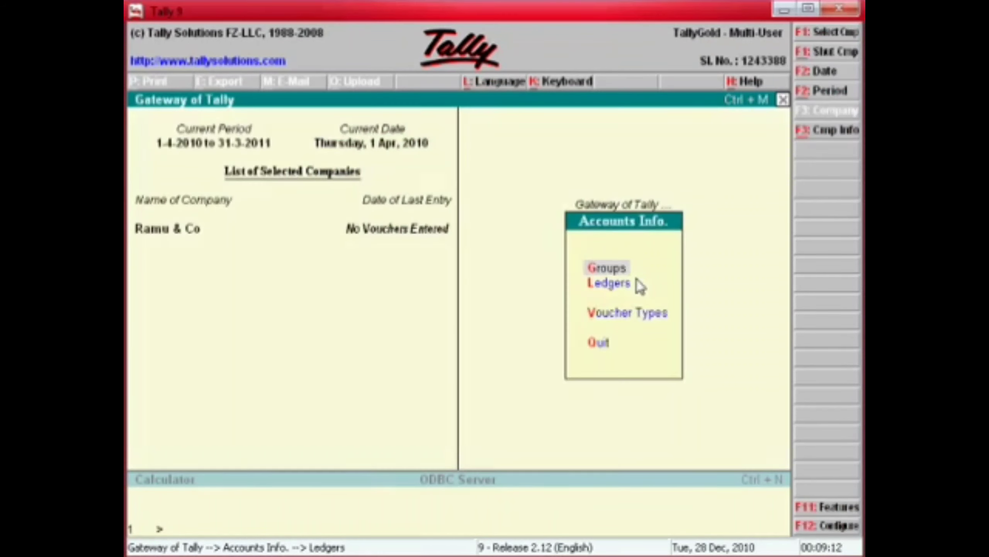
Step: Switch to the tally class document in Microsoft Word, check the Lesson 2 topic list, and return to Tally 9
key(alt+Tab)
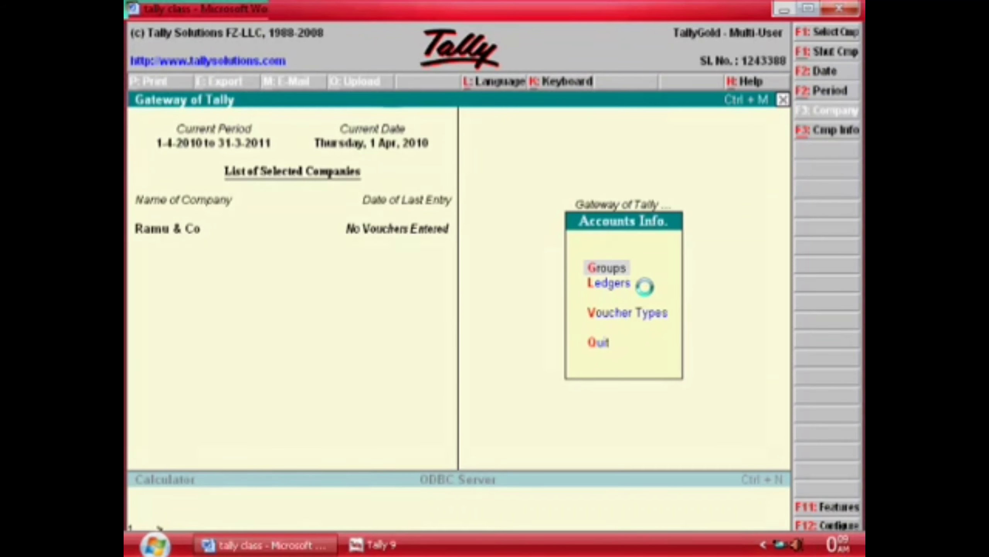
key(alt+Tab)
key(alt+Tab)
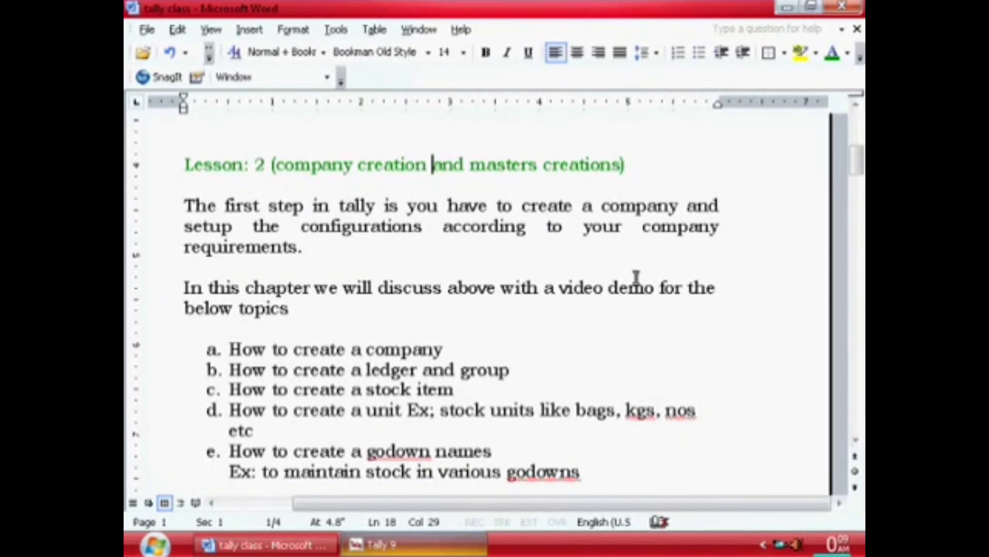
key(alt+Tab)
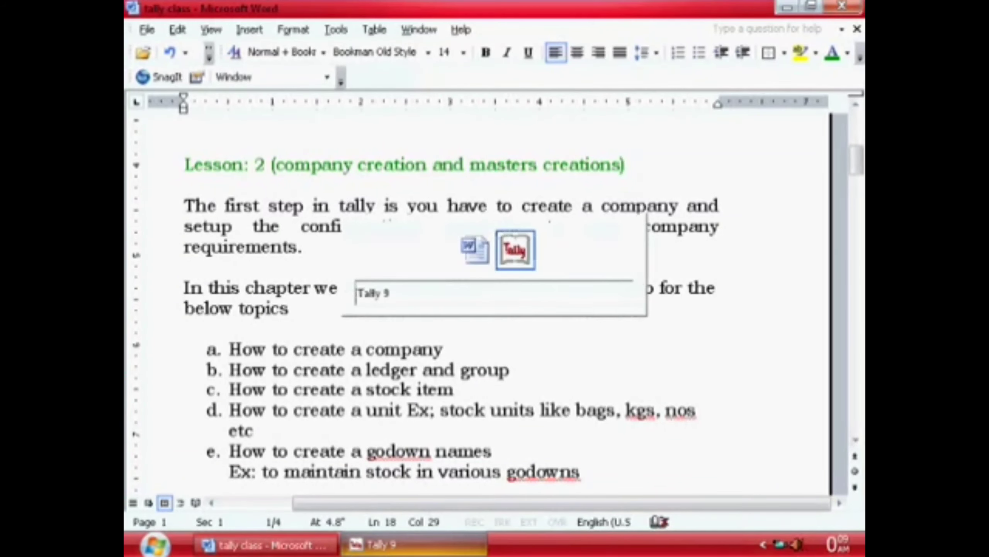
key(Escape)
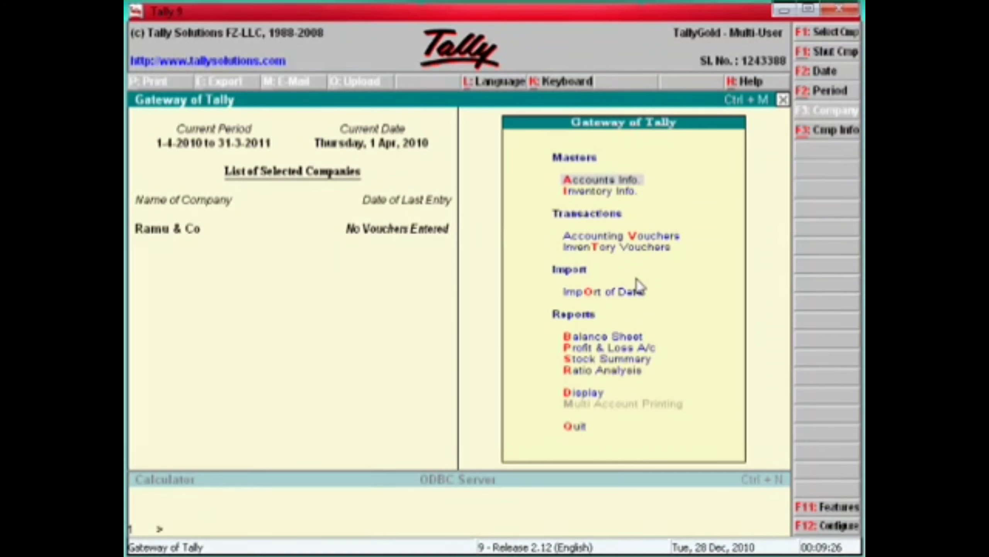
key(Return)
key(Escape)
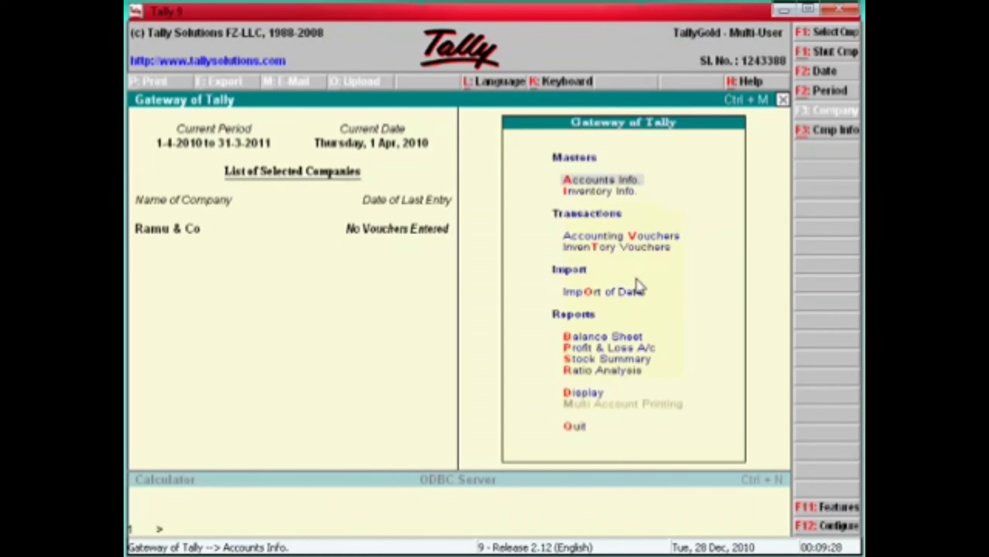
key(Return)
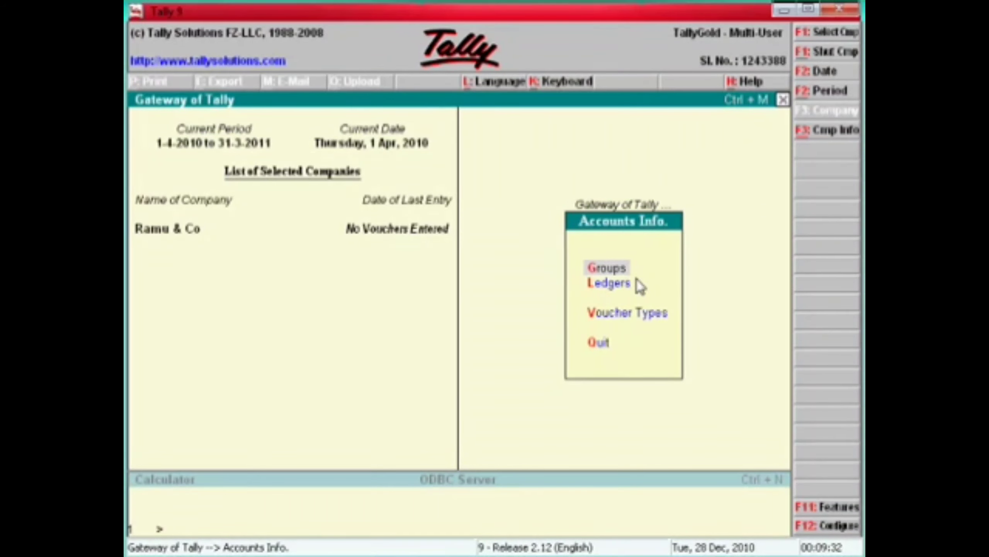
Step: Start creating a single account group and name it Ambattur Debtors
key(Return)
key(Return)
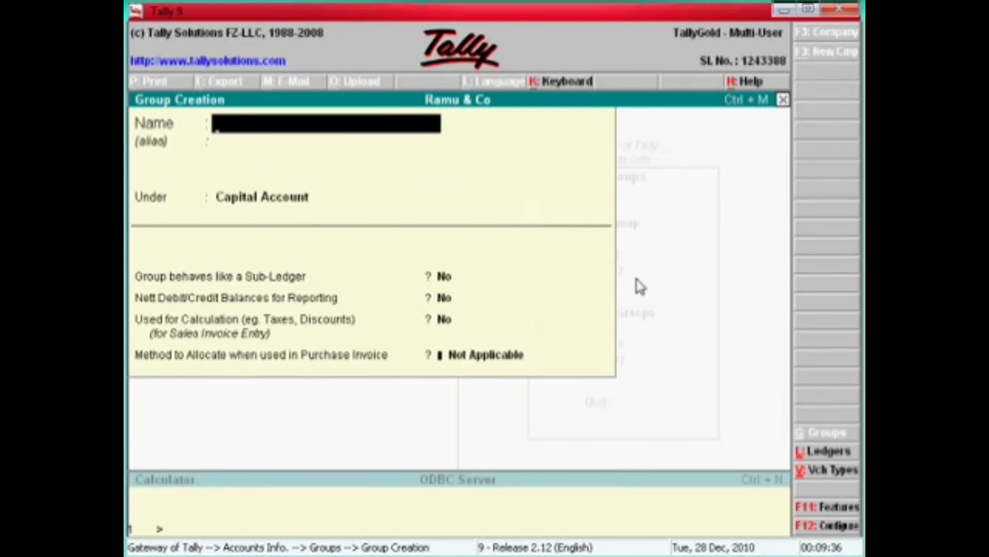
text(Ambattur)
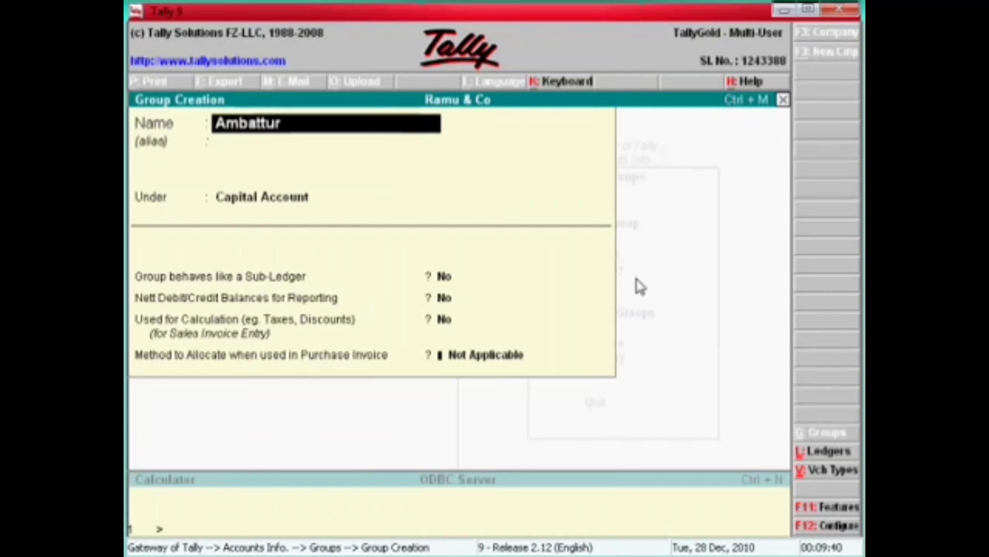
text( Debto)
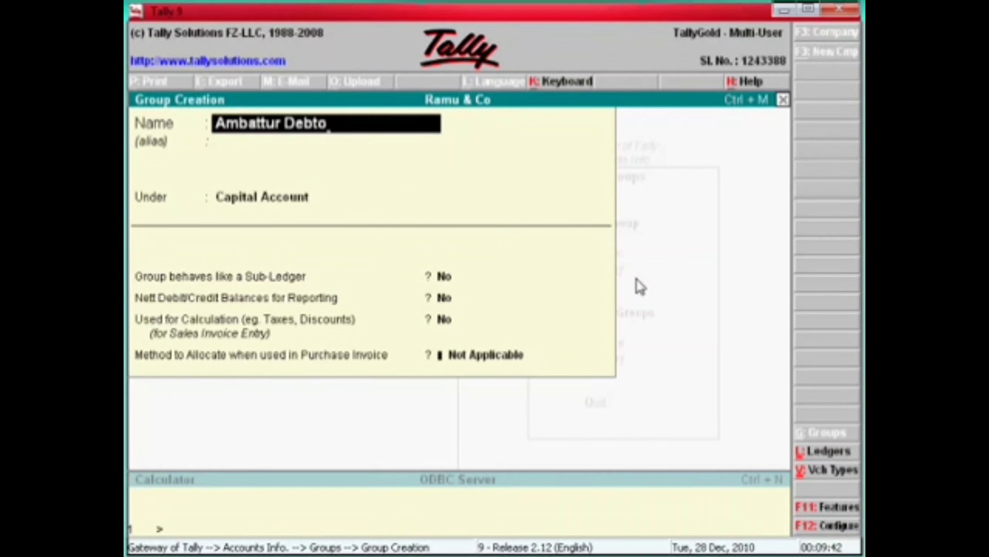
text(rs)
key(Return)
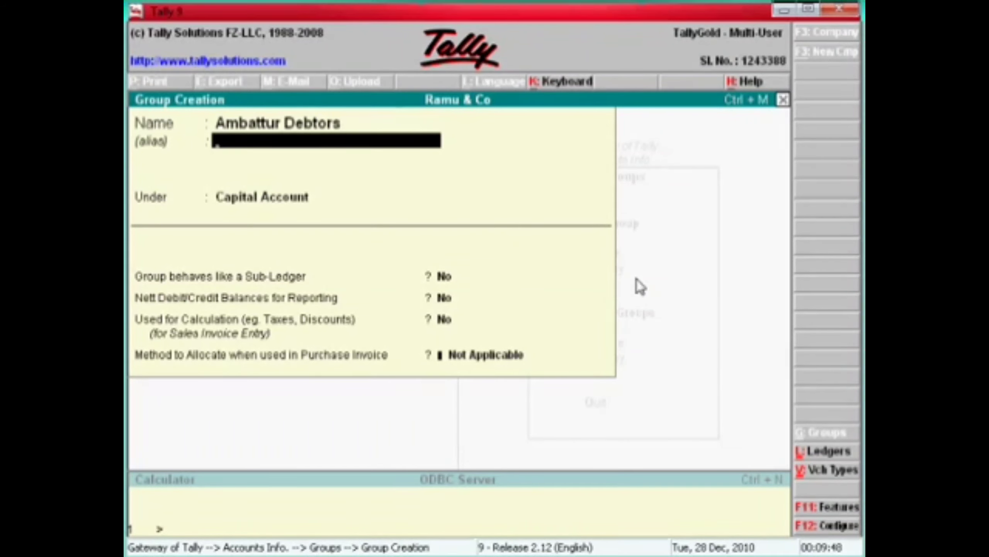
Step: Place the Ambattur Debtors group under Sundry Debtors without an alias, accept it with the remaining defaults, and return to the Gateway of Tally
key(BackSpace)
key(Return)
key(Return)
text(Sun)
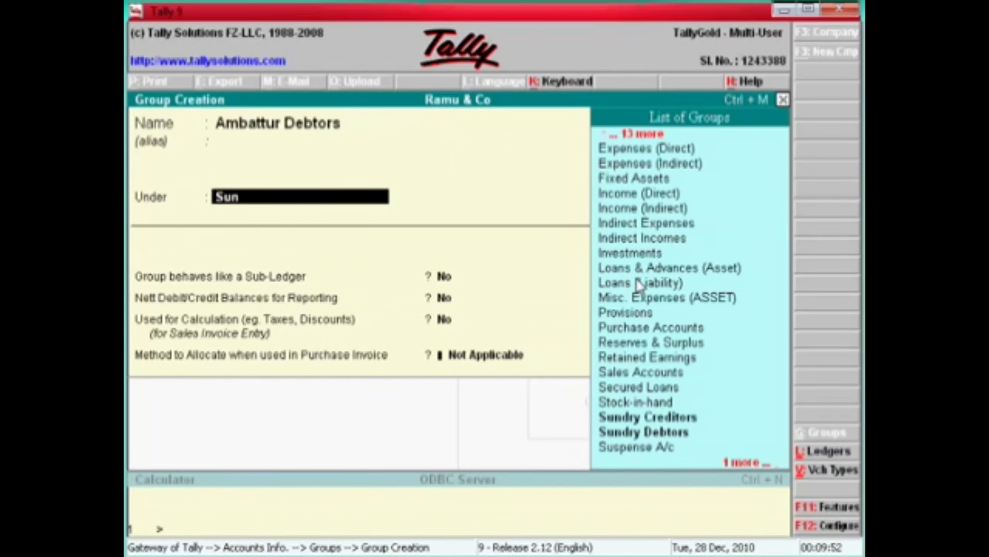
key(Down)
key(Down)
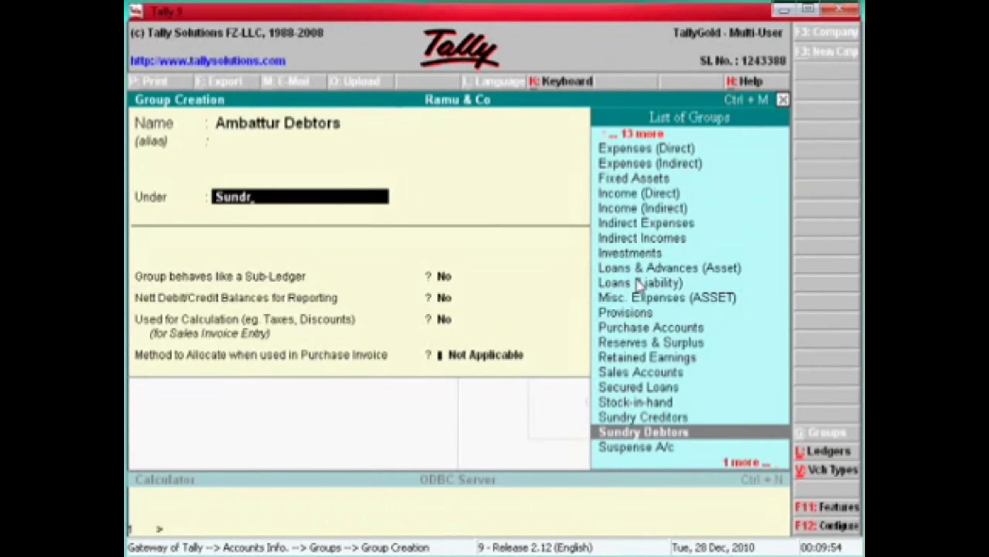
key(Return)
key(Return)
key(Return)
key(Return)
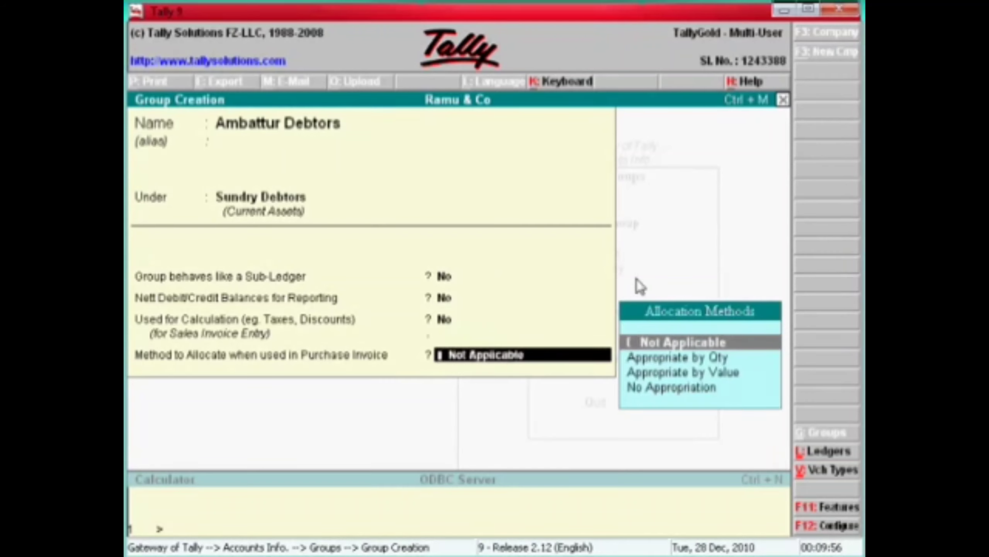
key(Return)
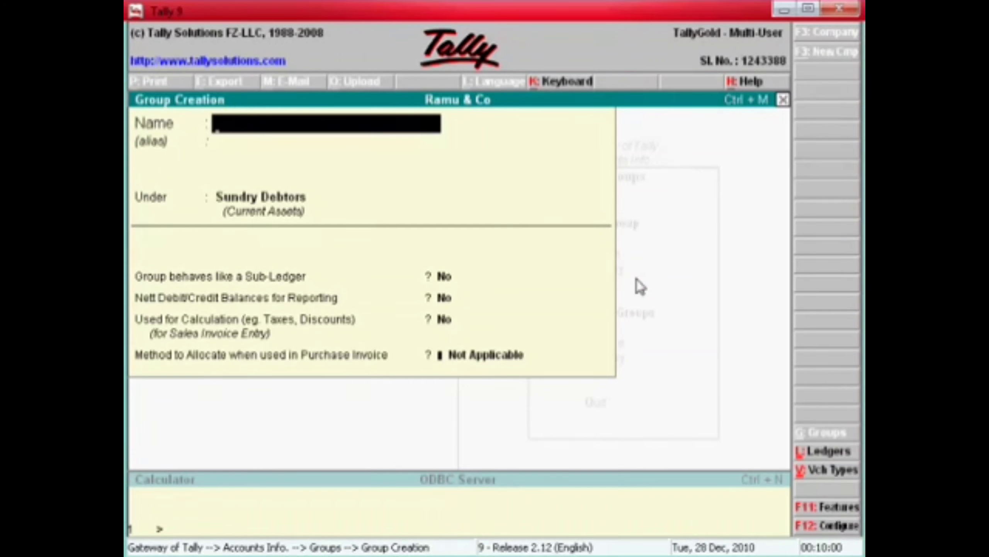
key(Escape)
key(Return)
key(Escape)
key(Escape)
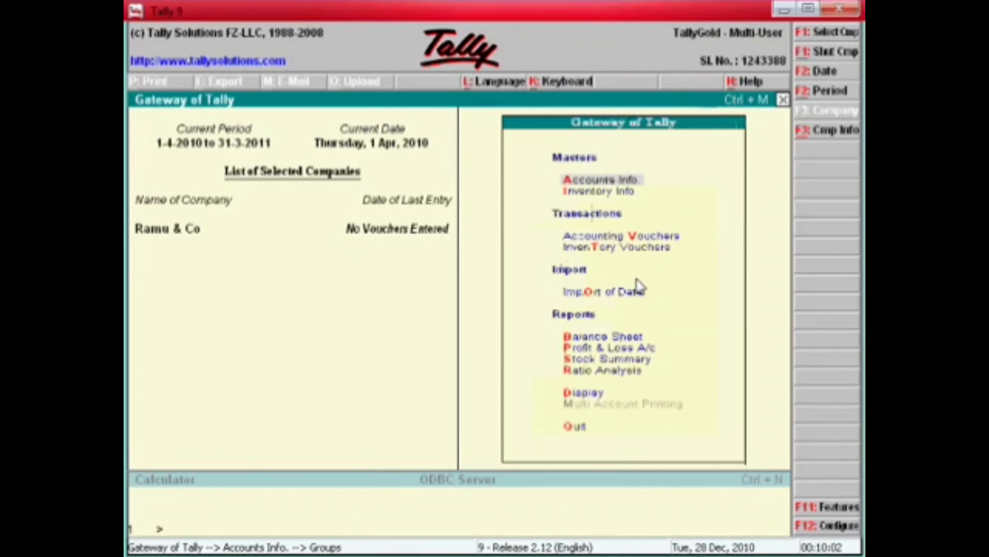
key(Down)
key(Down)
key(Down)
key(Up)
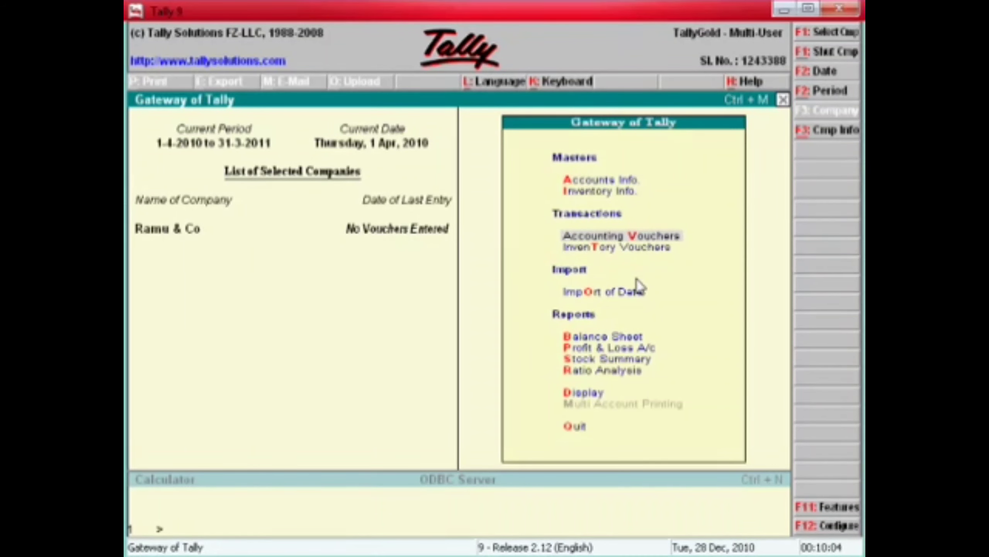
key(Up)
key(Up)
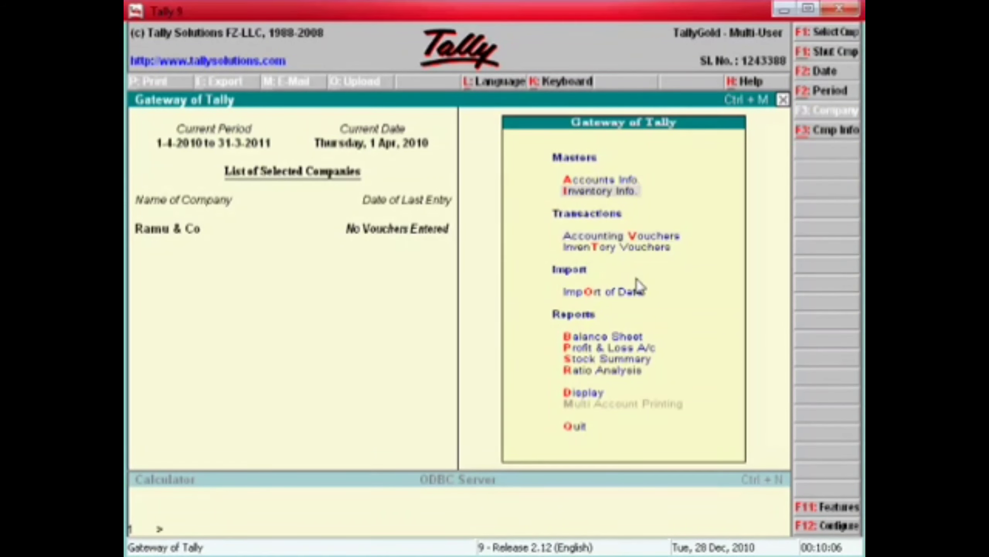
Step: Start creating a single ledger and name it Discount Recd A/c, leaving the alias empty
key(Return)
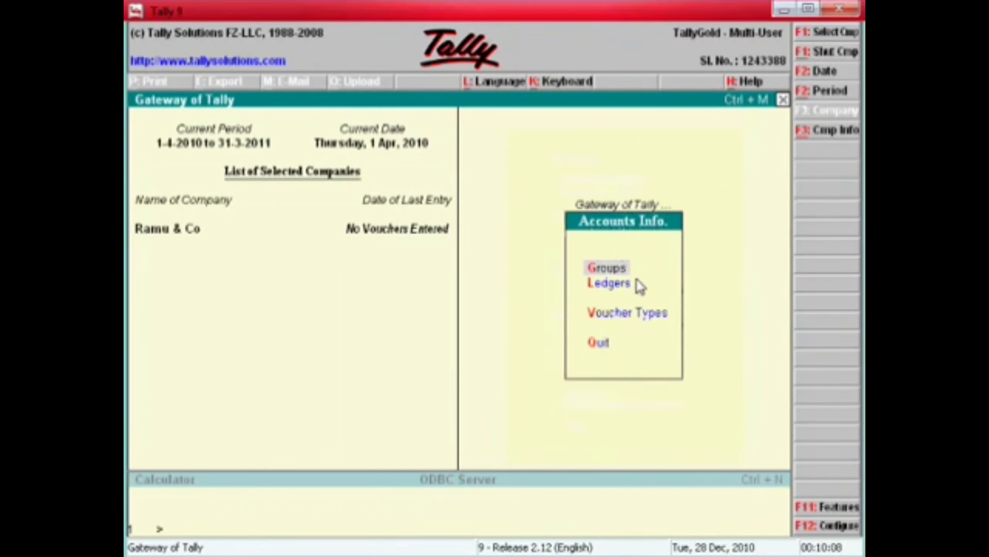
key(Down)
key(Return)
key(Return)
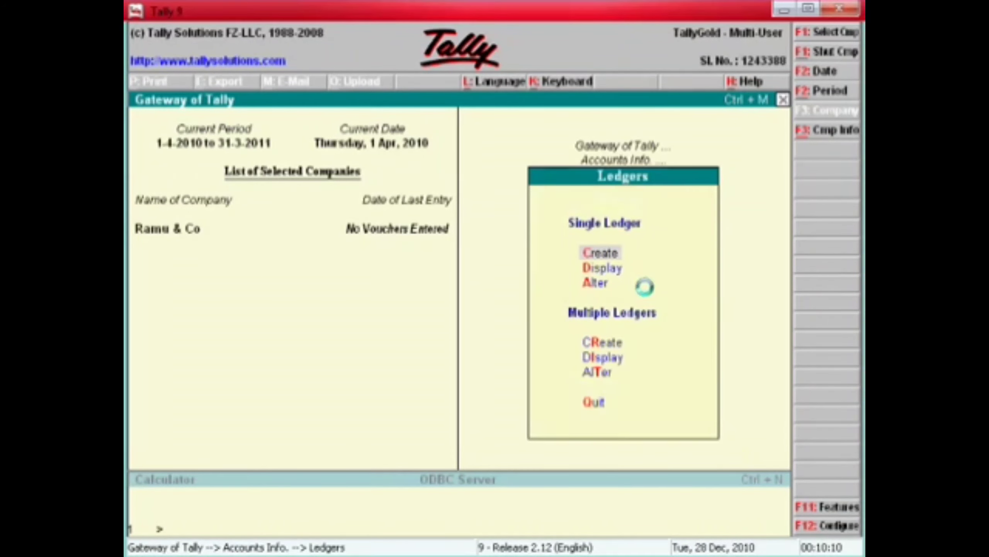
text(Discou)
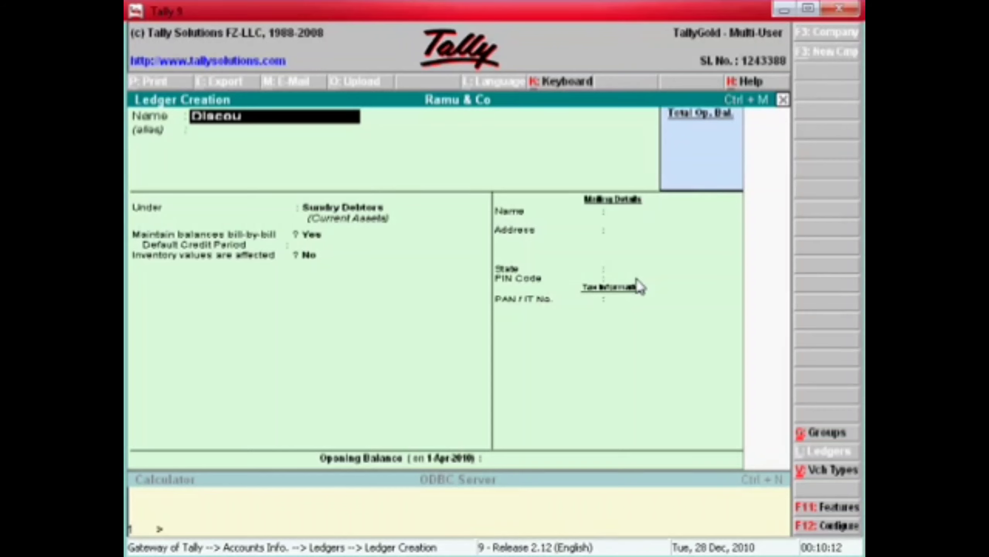
text(nt Recd)
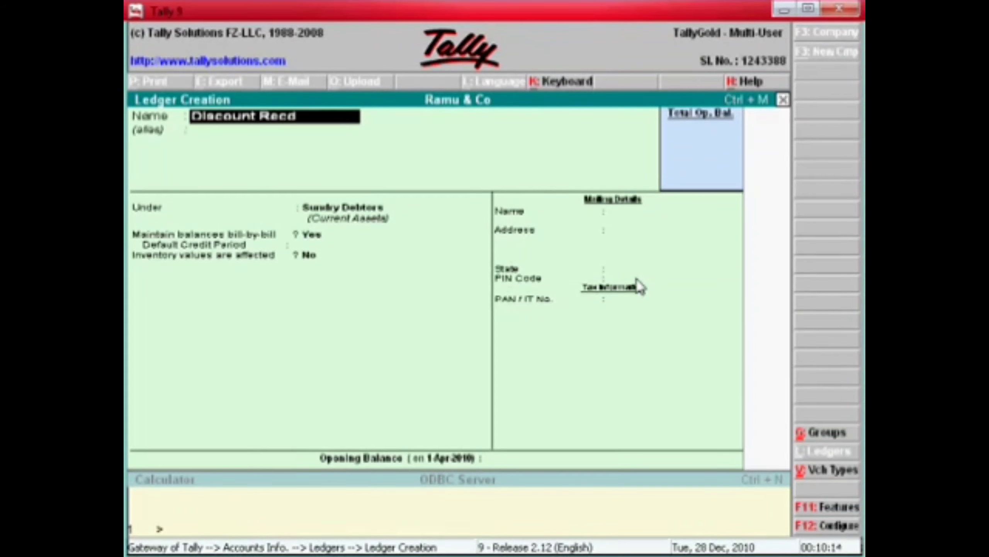
text( A/c)
key(Return)
key(Return)
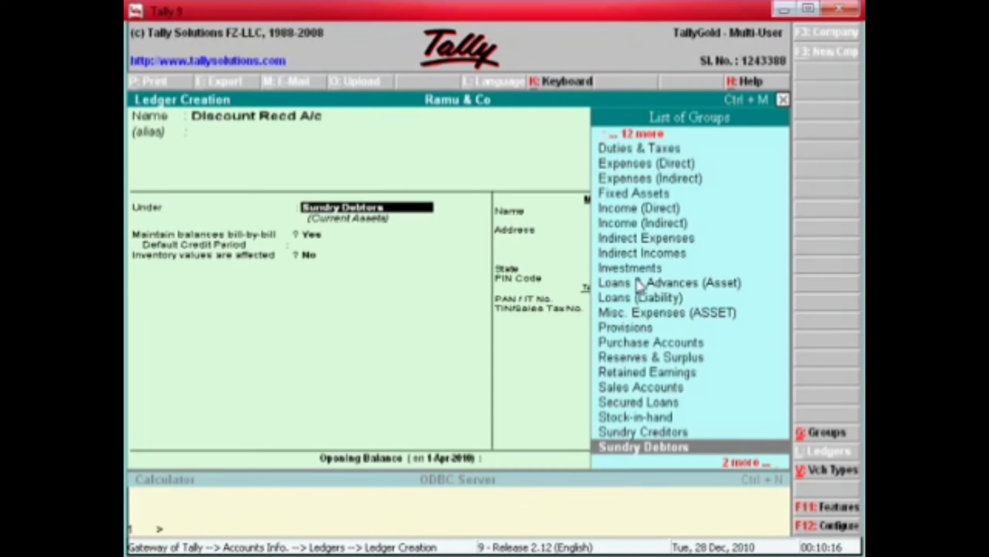
Step: Place the Discount Recd A/c ledger under Indirect Incomes and accept it with inventory values not affected
text(Indire)
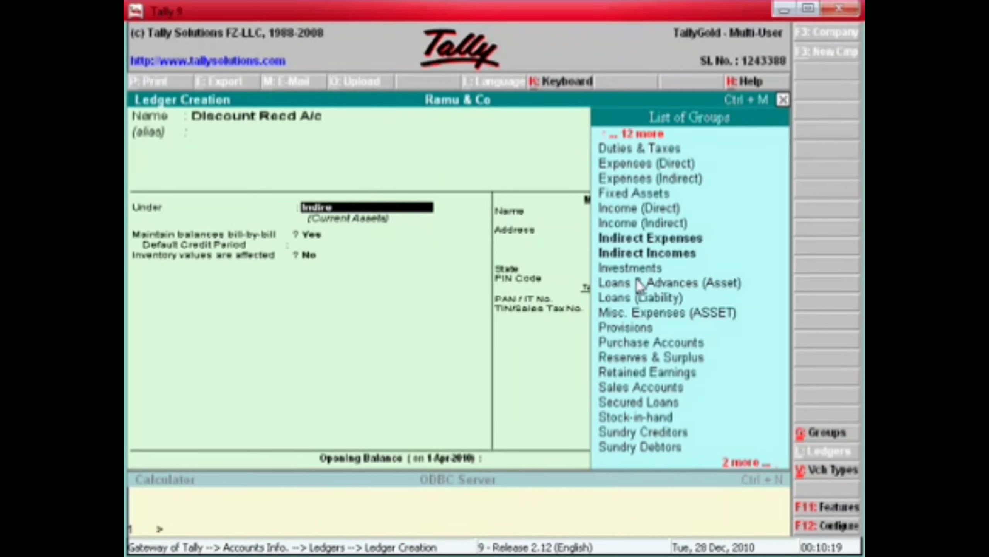
key(Down)
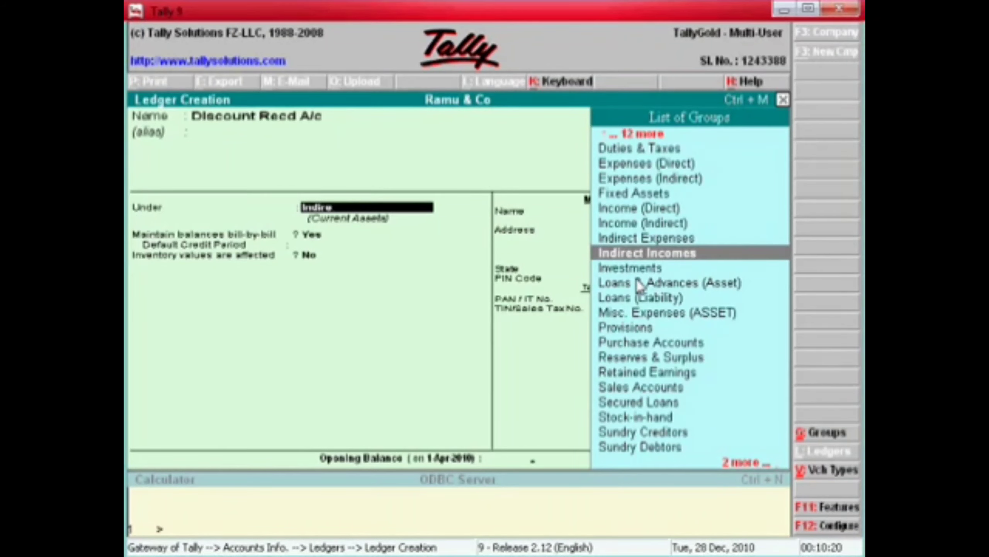
key(Return)
key(Return)
key(Return)
key(Return)
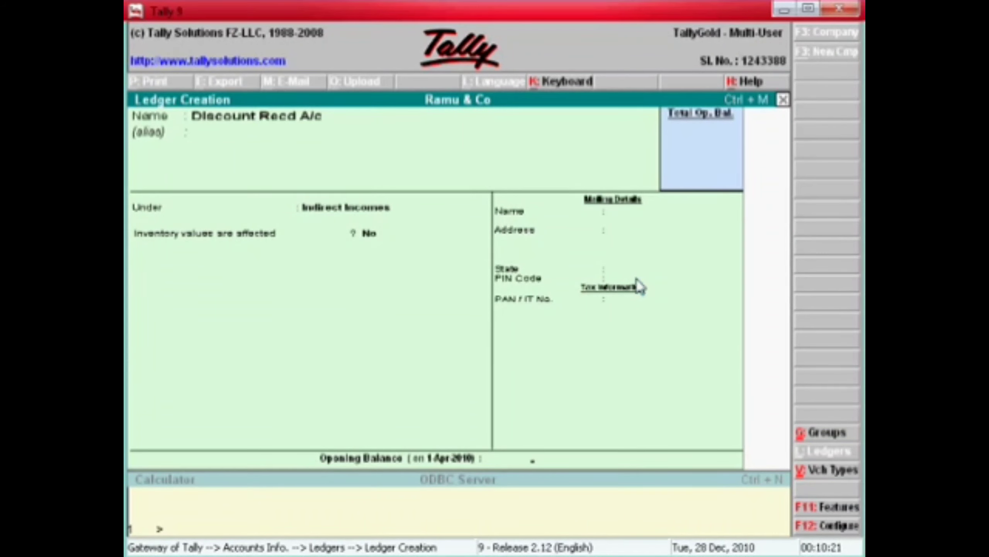
Step: Name the next new ledger Discount Allowed / Given, leaving the alias empty
text(Dis)
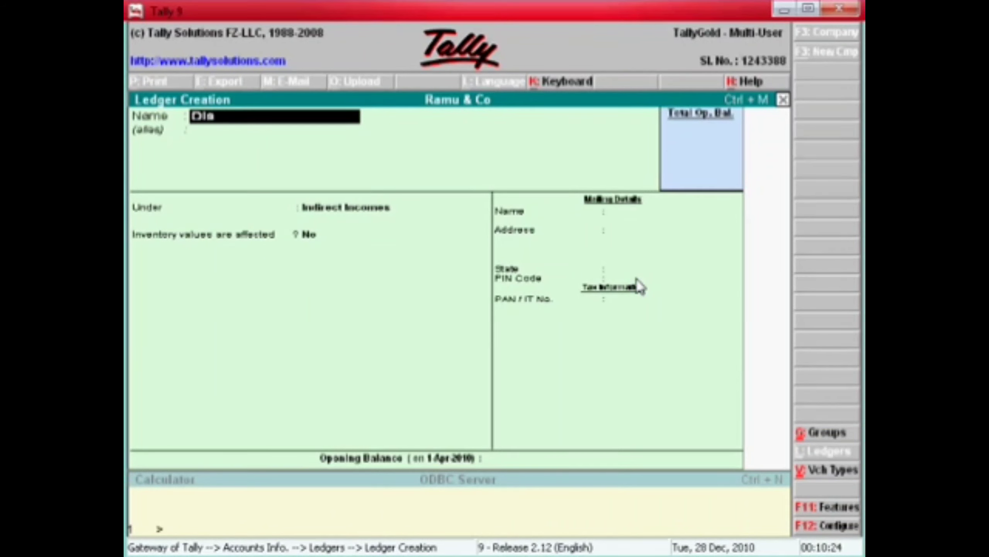
text(count Allowed)
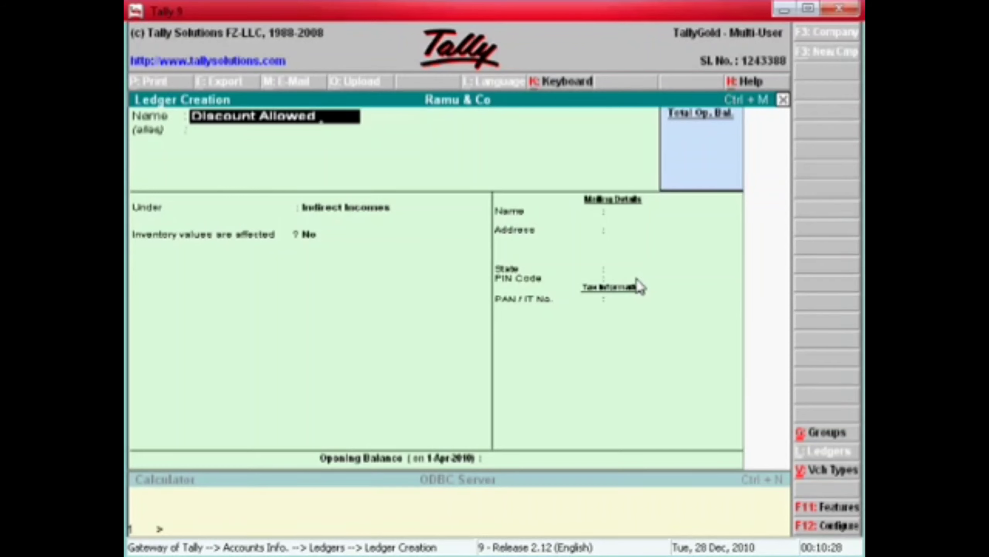
text( / Given)
key(Return)
key(Return)
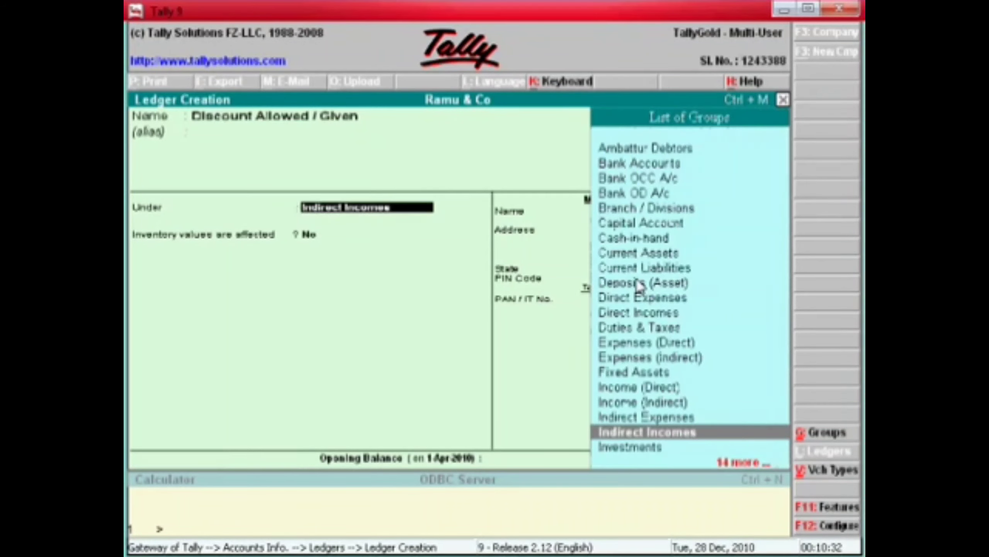
Step: Place the Discount Allowed / Given ledger under Indirect Expenses, accept it with inventory values not affected, and return to the Gateway of Tally
key(Up)
key(Return)
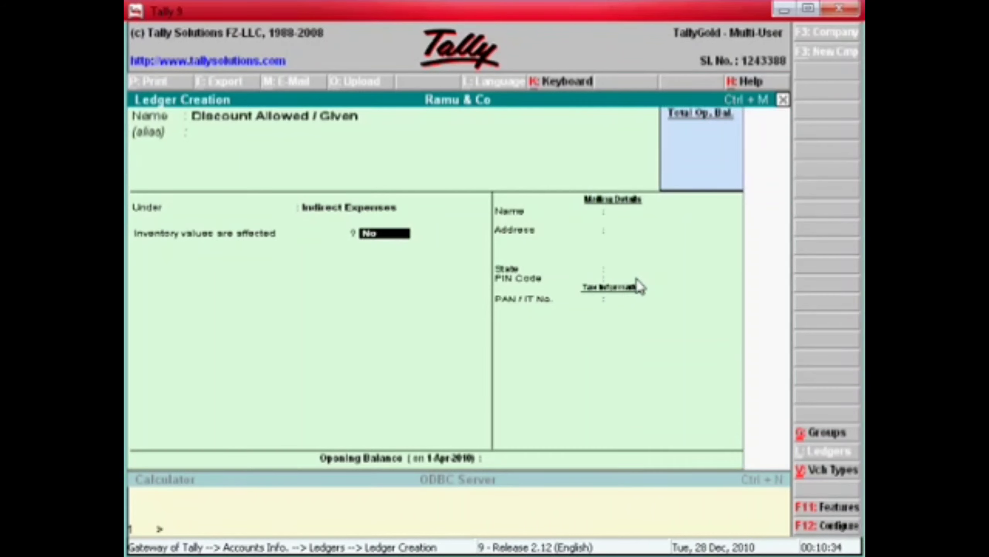
key(Return)
key(Return)
key(Return)
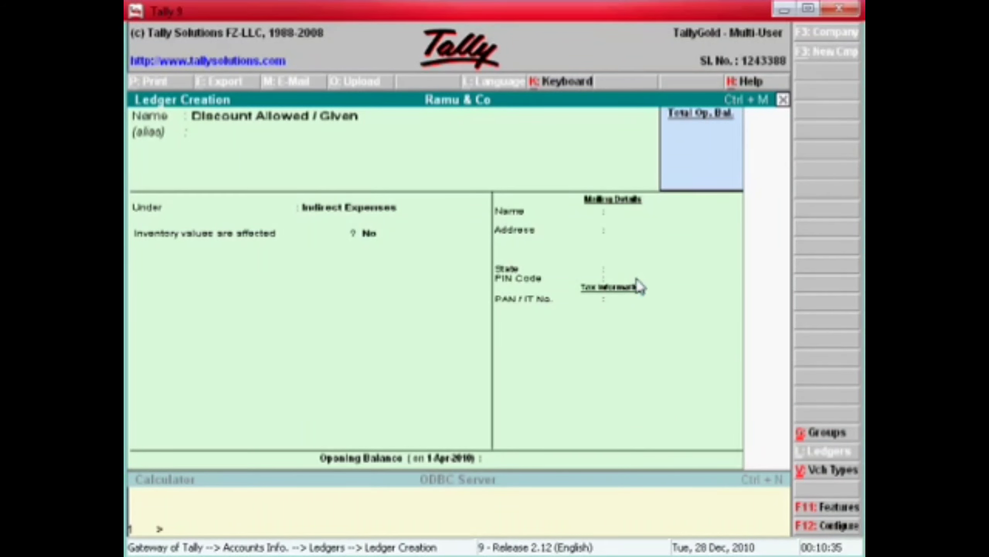
key(Escape)
key(Return)
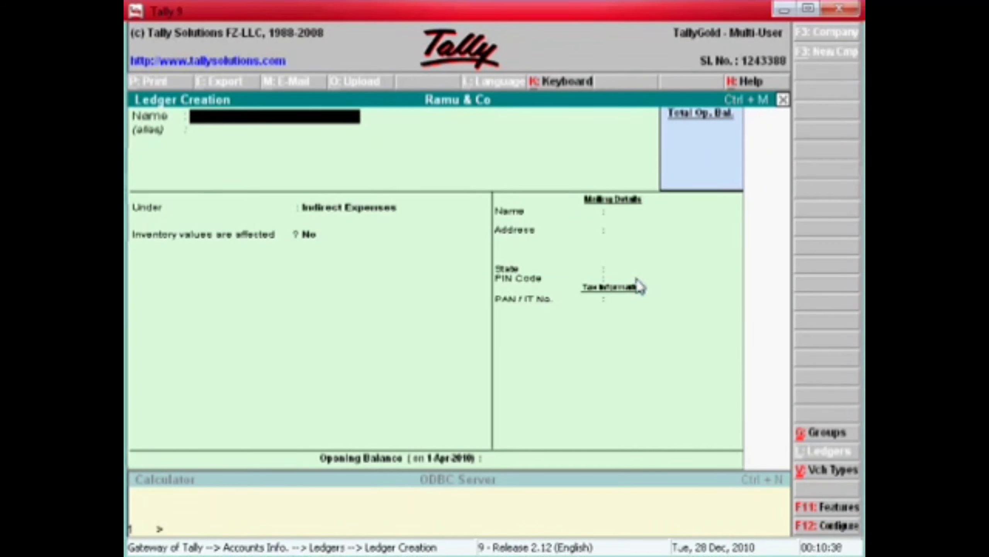
key(Escape)
key(Escape)
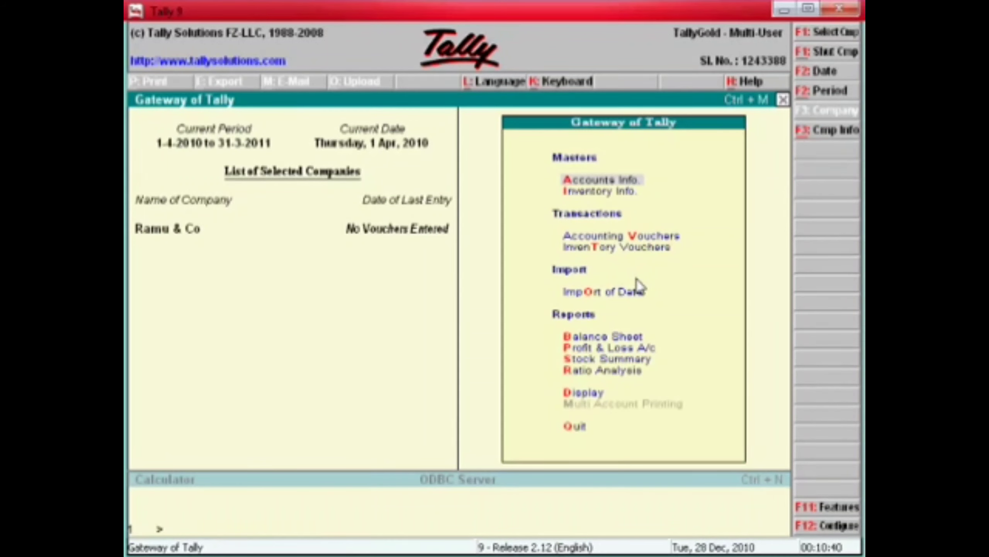
Step: Check the stock item and unit topics of Lesson 2 in the tally class Microsoft Word document, and return to Tally 9
key(Down)
key(alt+Tab)
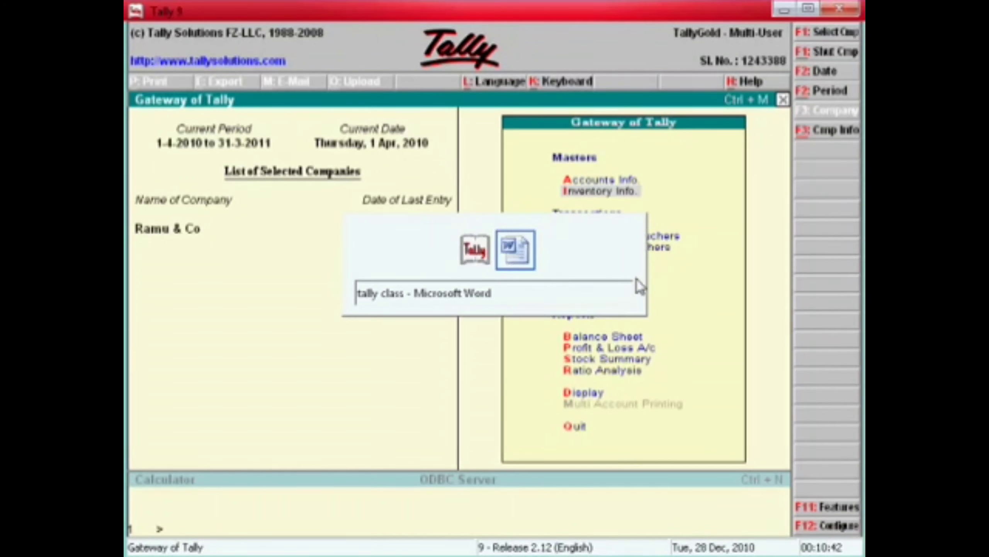
key(Down)
key(Down)
key(Down)
key(Down)
key(Down)
key(Down)
key(Down)
key(Down)
key(Down)
key(Down)
key(Down)
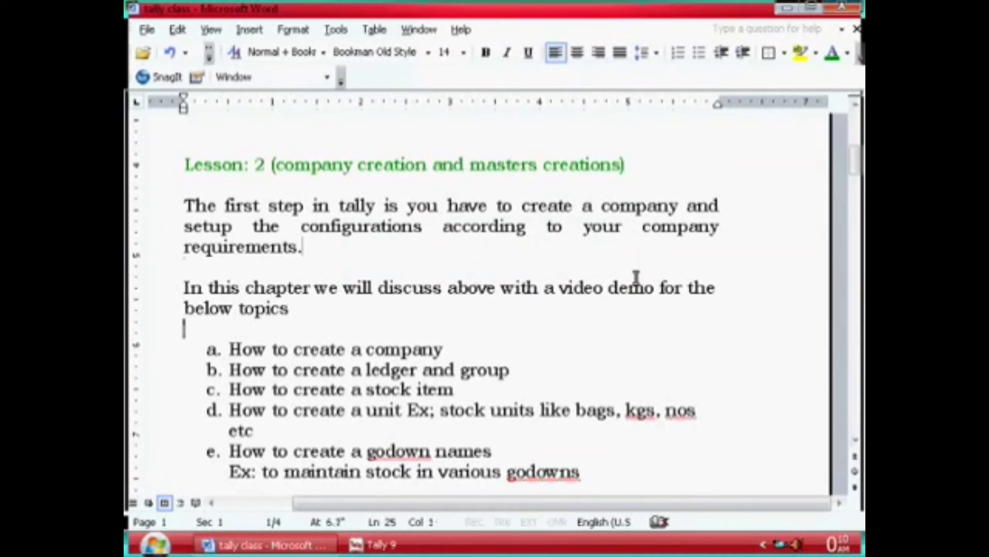
key(Up)
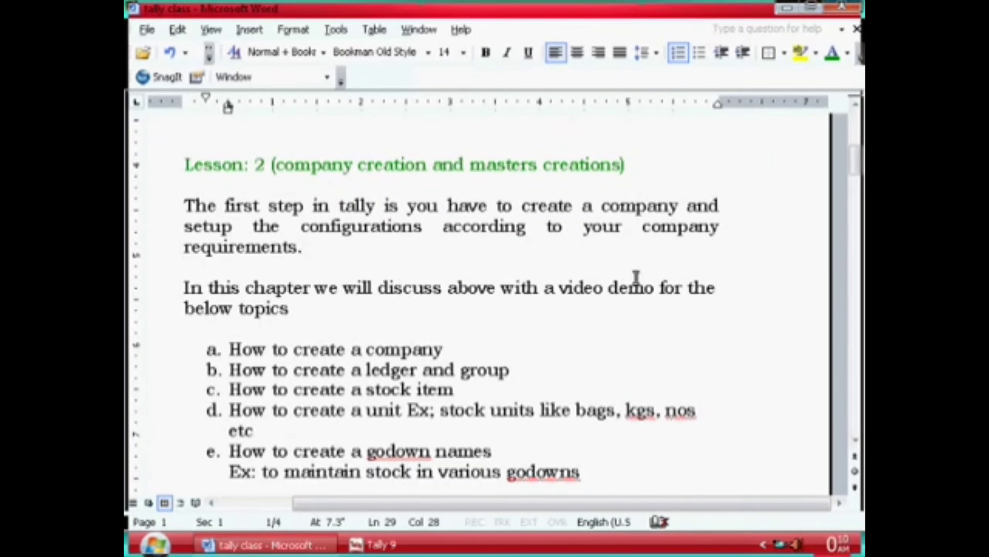
key(Down)
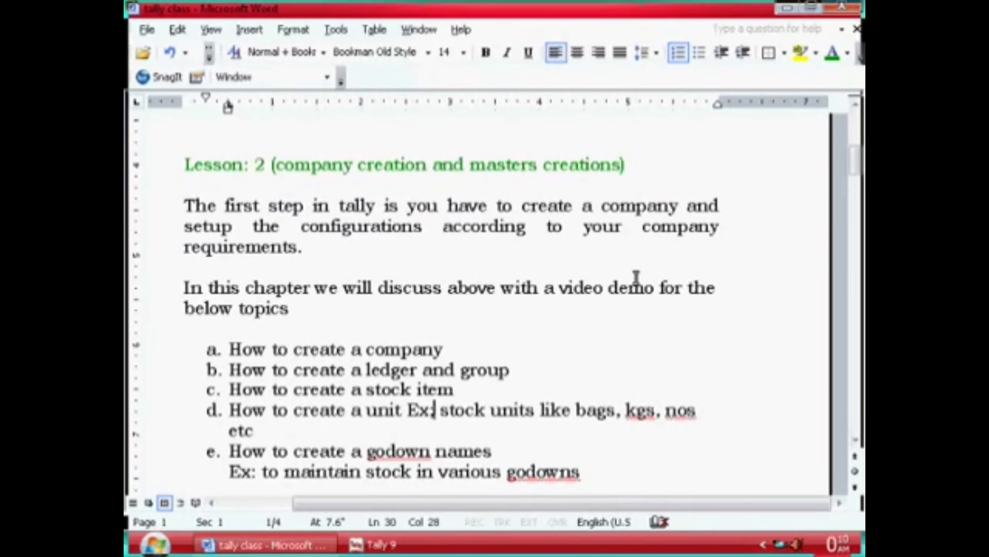
key(alt+Tab)
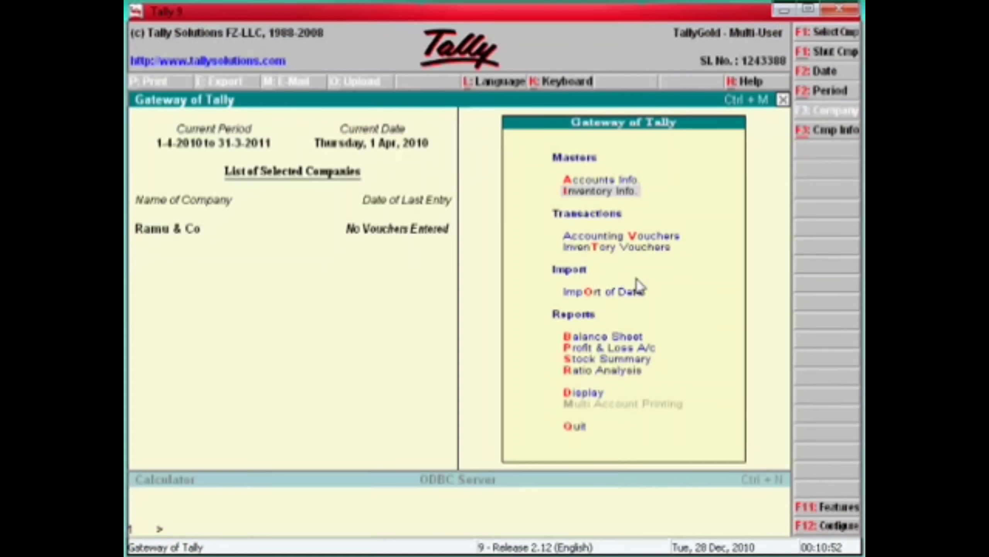
Step: Open the existing nos unit of measure for alteration from the inventory masters
key(Return)
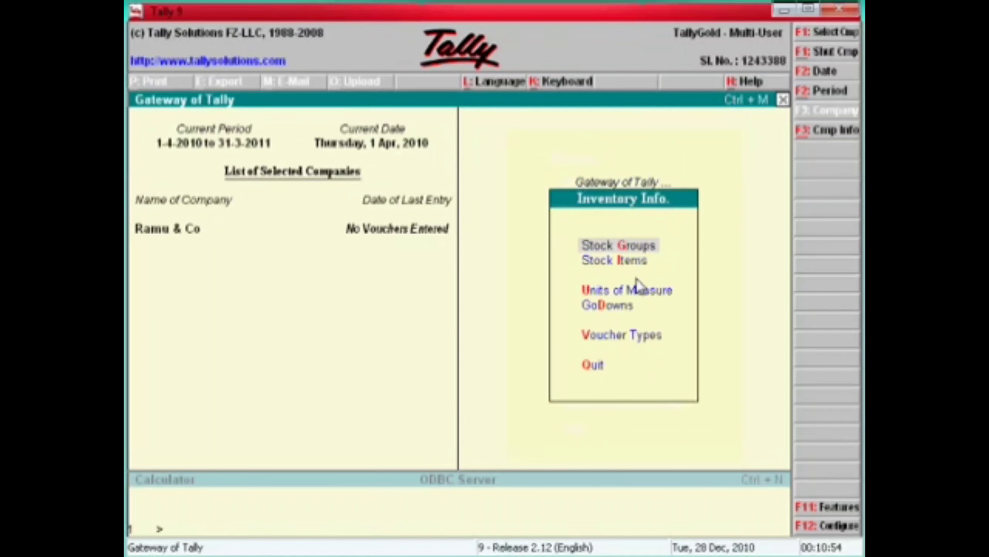
click(637, 286)
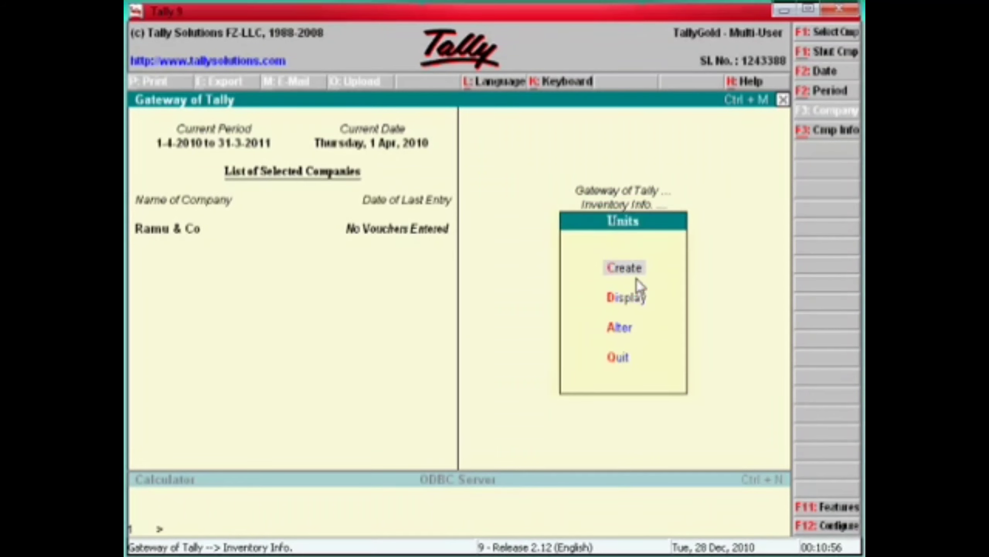
key(Down)
key(Down)
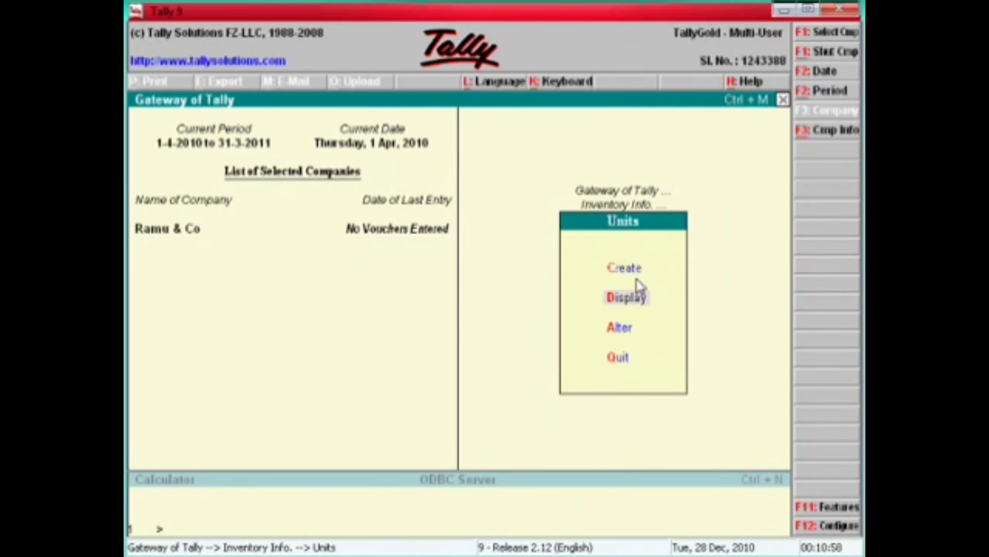
key(Up)
key(Down)
key(Down)
key(Up)
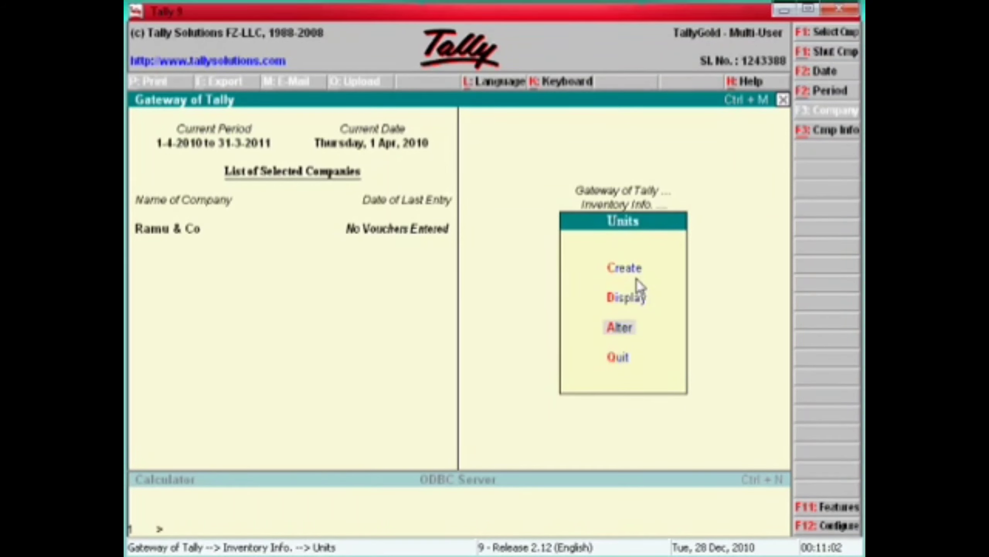
key(Return)
key(Return)
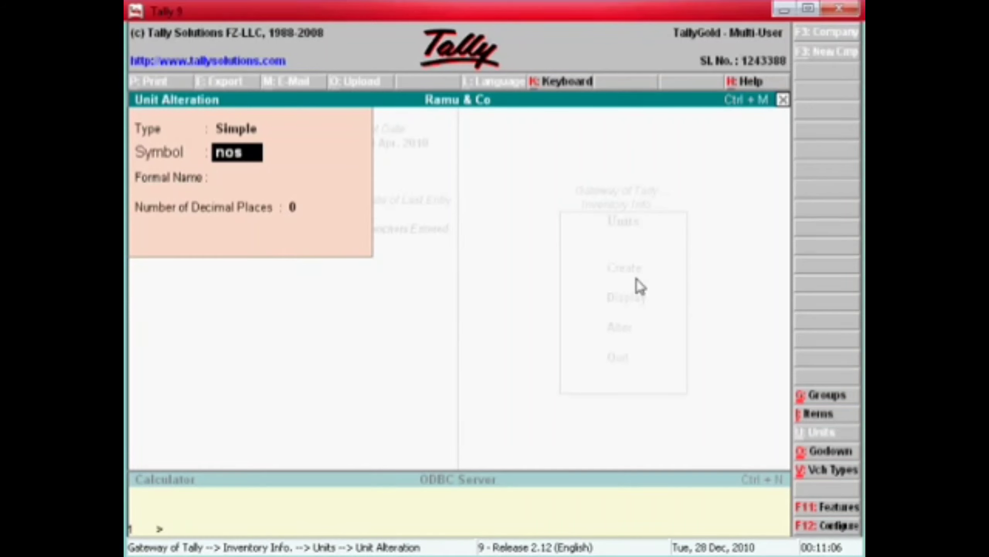
Step: Review the nos unit's symbol, formal name and decimal places, accept it as it stands, and return to the inventory masters
key(Return)
key(Return)
key(Return)
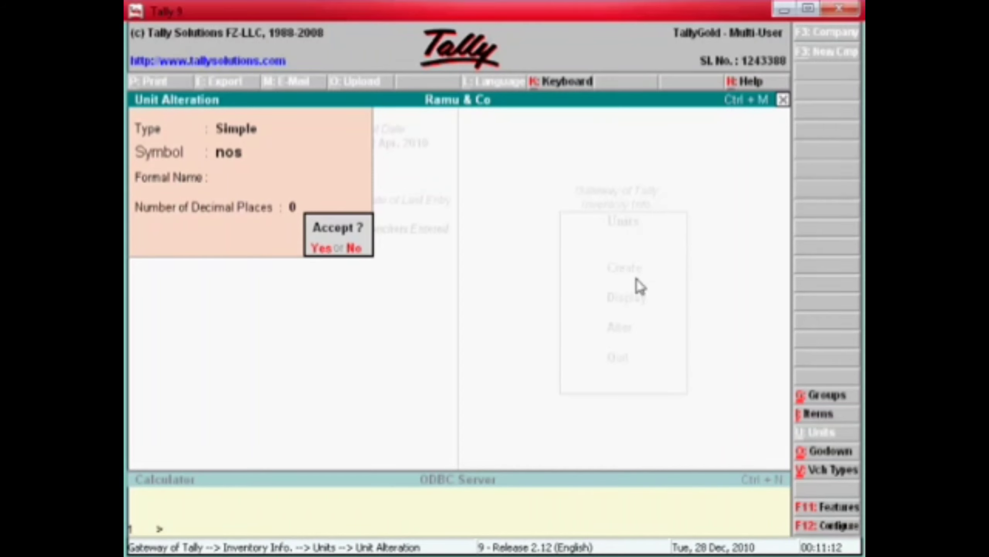
key(Return)
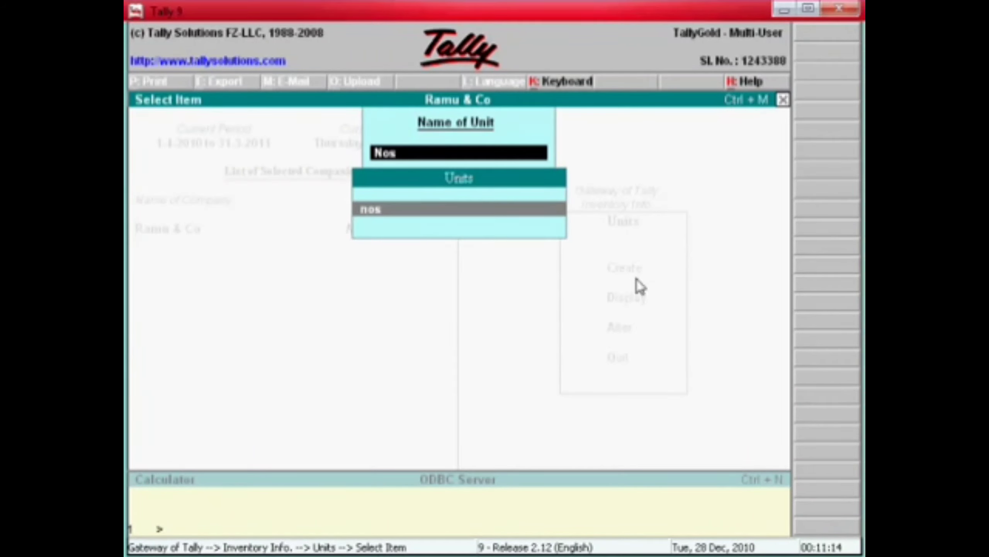
key(Escape)
key(Escape)
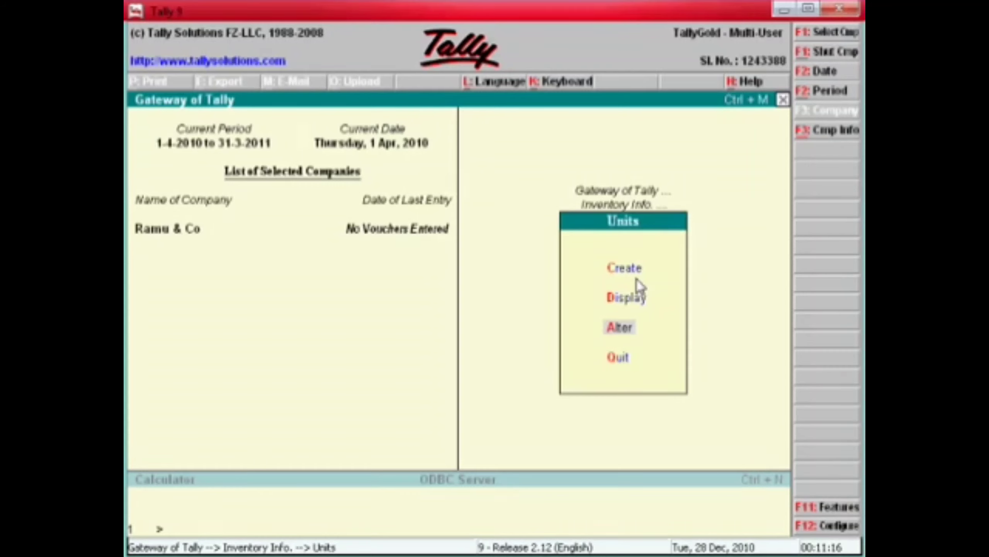
key(Escape)
key(Up)
key(Up)
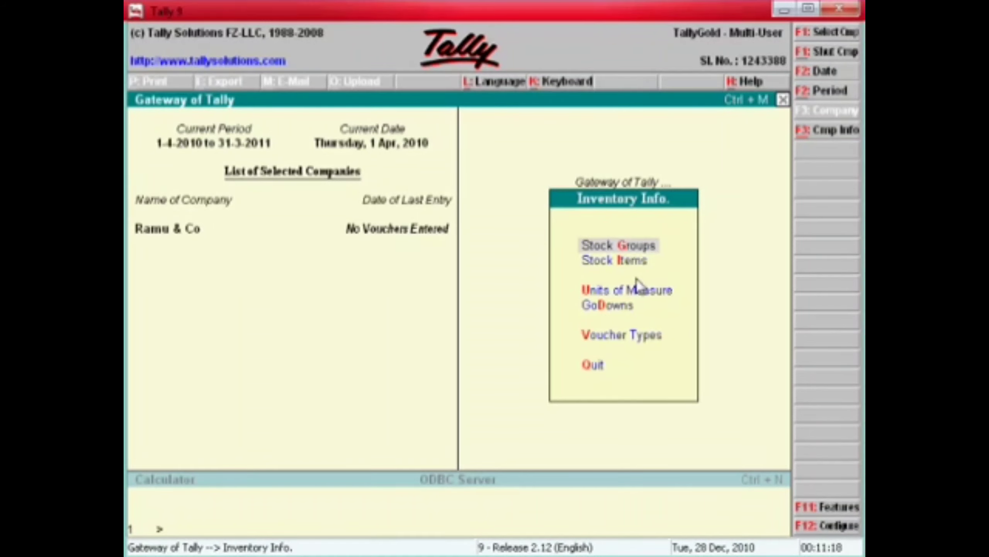
key(Return)
key(Down)
key(Down)
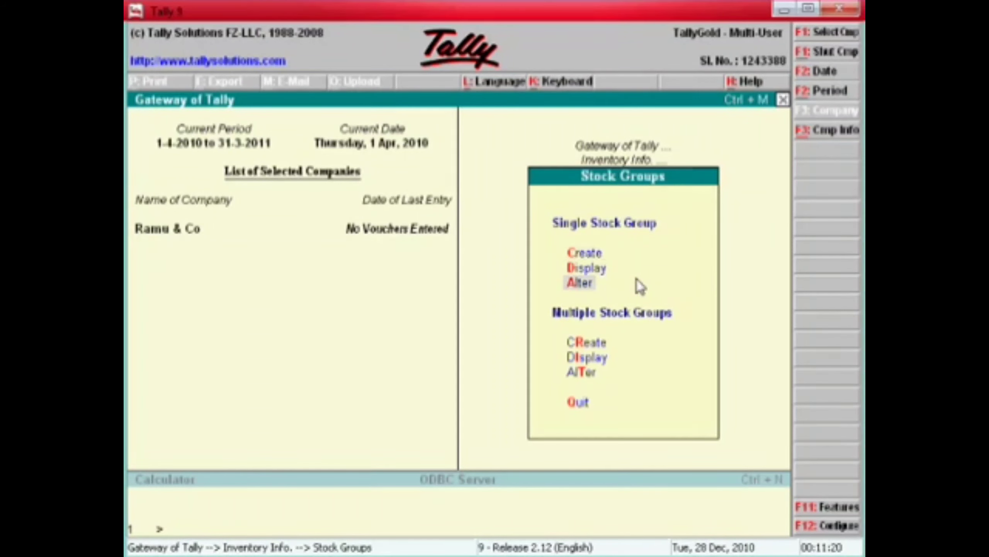
key(Escape)
key(Escape)
key(Escape)
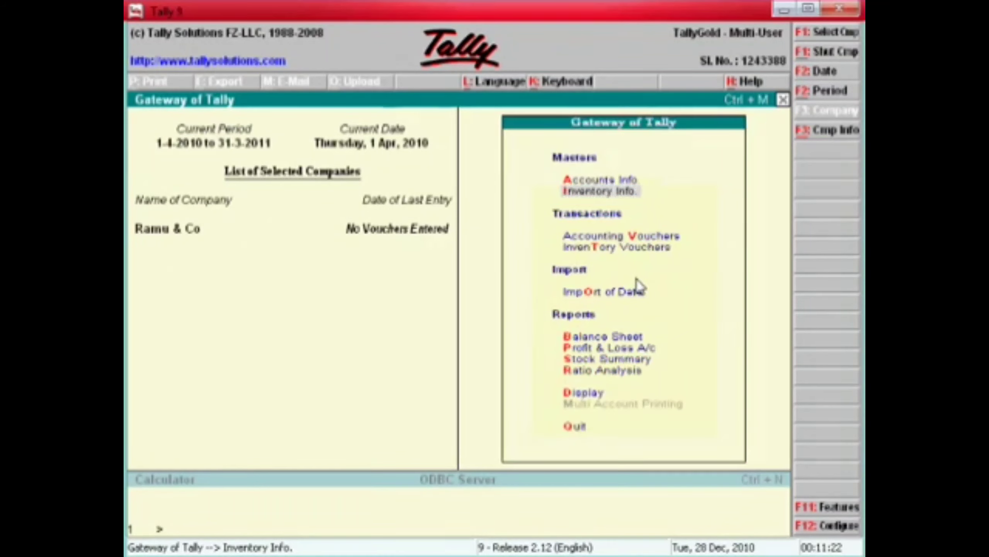
key(n)
key(Return)
key(Down)
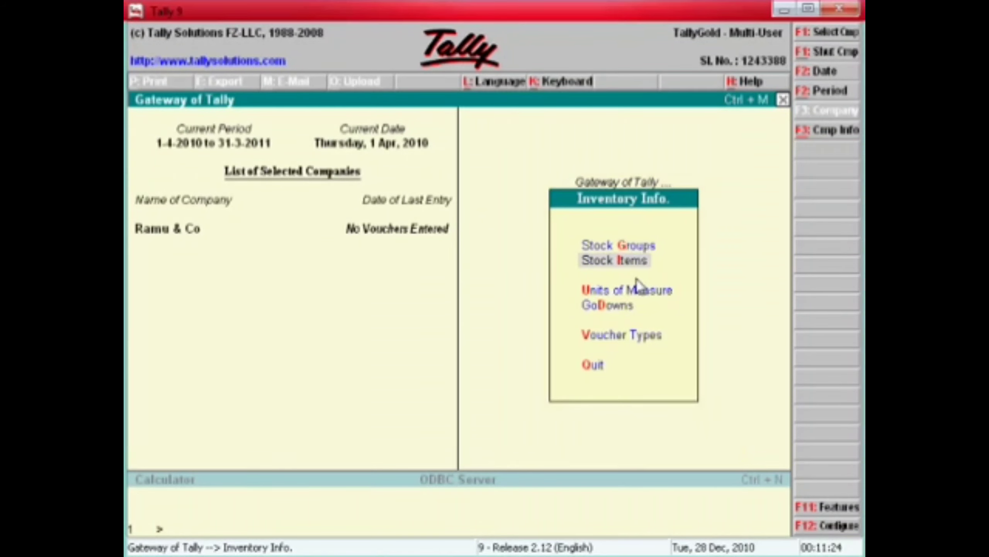
key(Return)
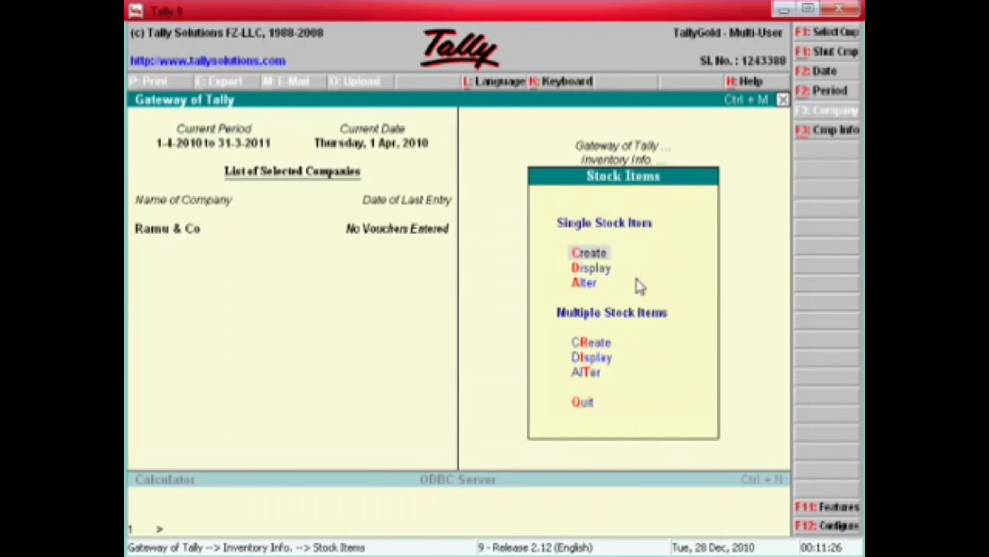
key(Escape)
key(Up)
key(Up)
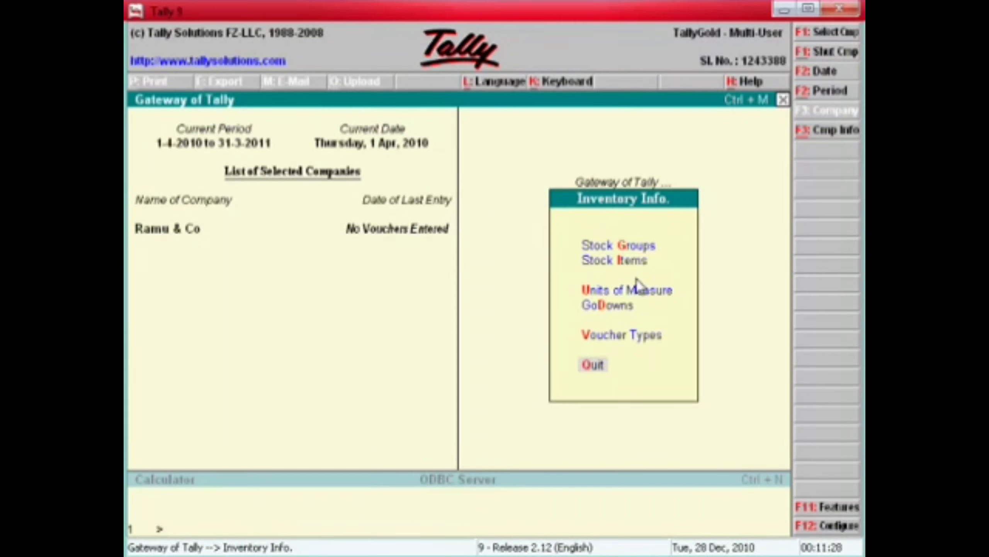
Step: Open the Computer Spares stock group for alteration
key(Down)
key(Return)
key(Down)
key(Down)
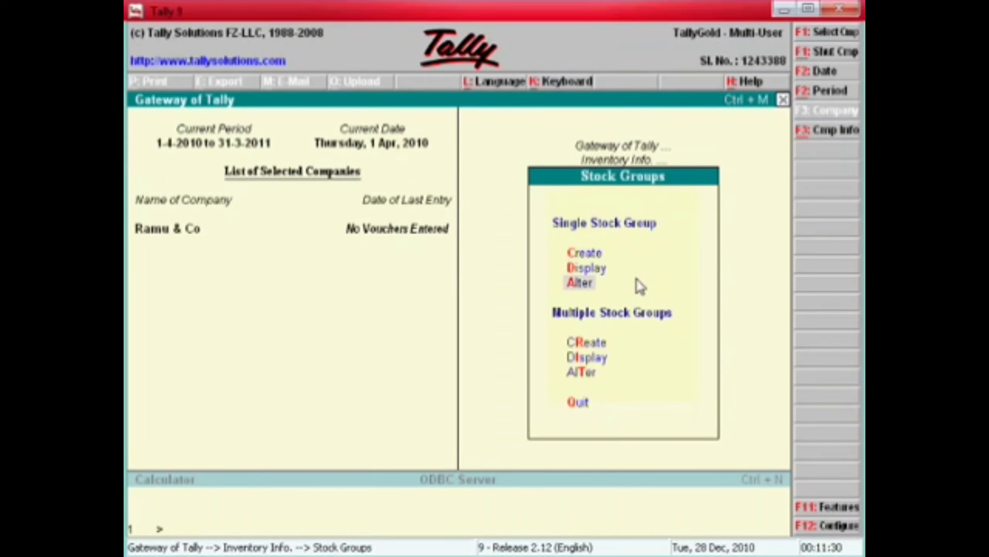
key(Return)
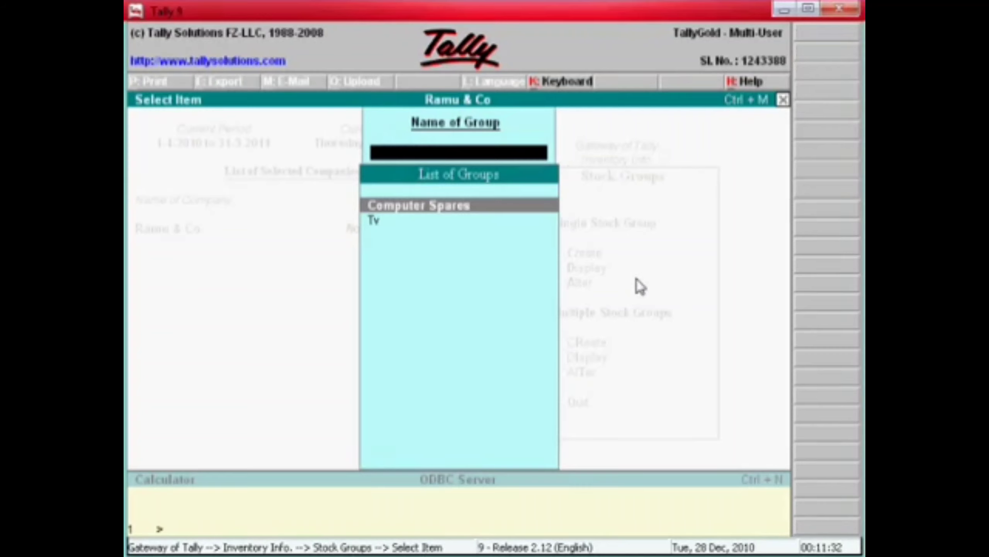
key(Down)
key(Up)
key(Return)
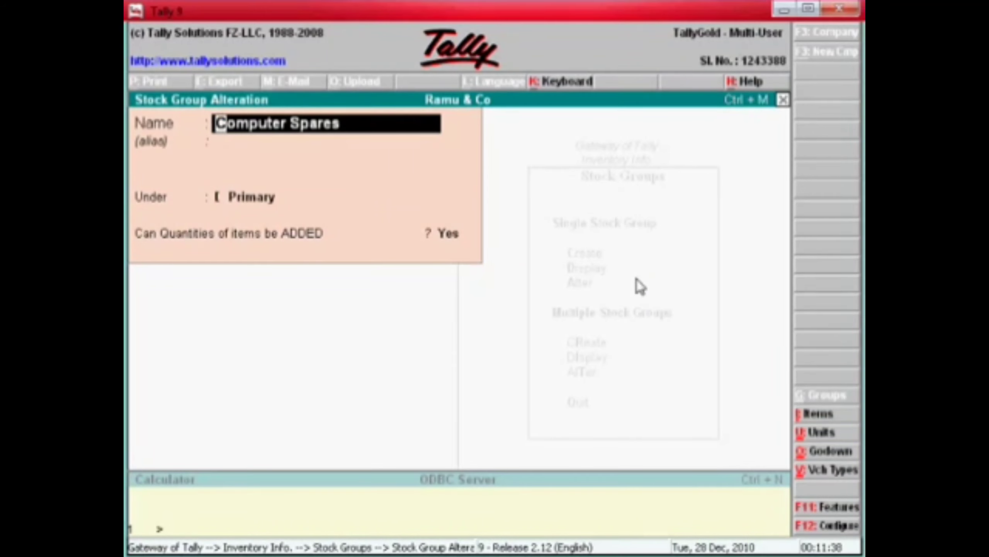
Step: Review the Computer Spares group's parent and quantity-addition setting, and accept it as it stands
key(Return)
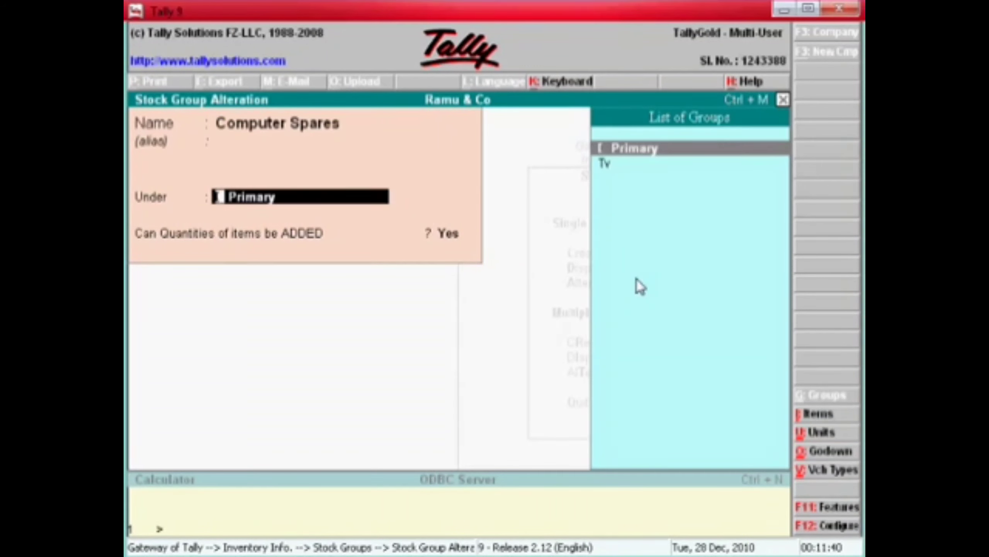
key(Return)
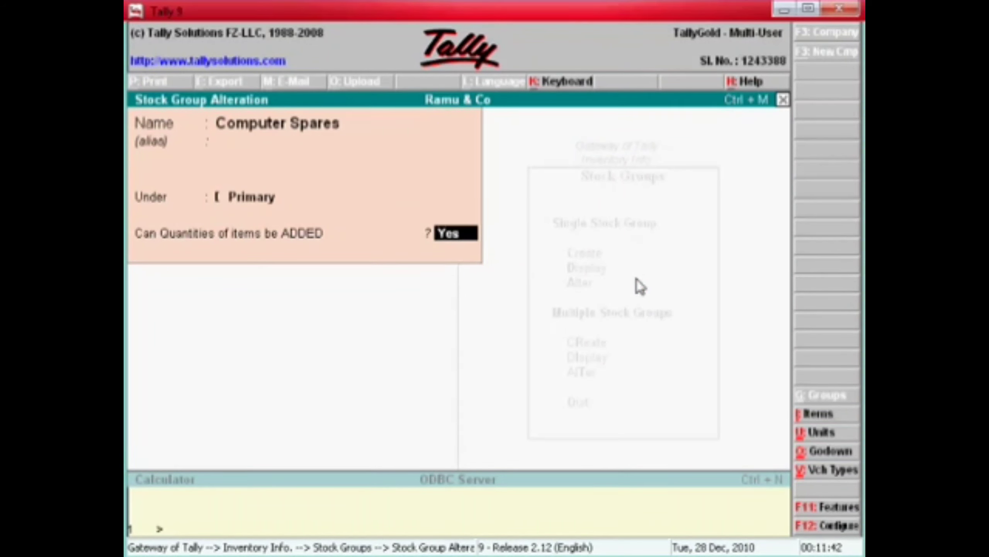
key(Return)
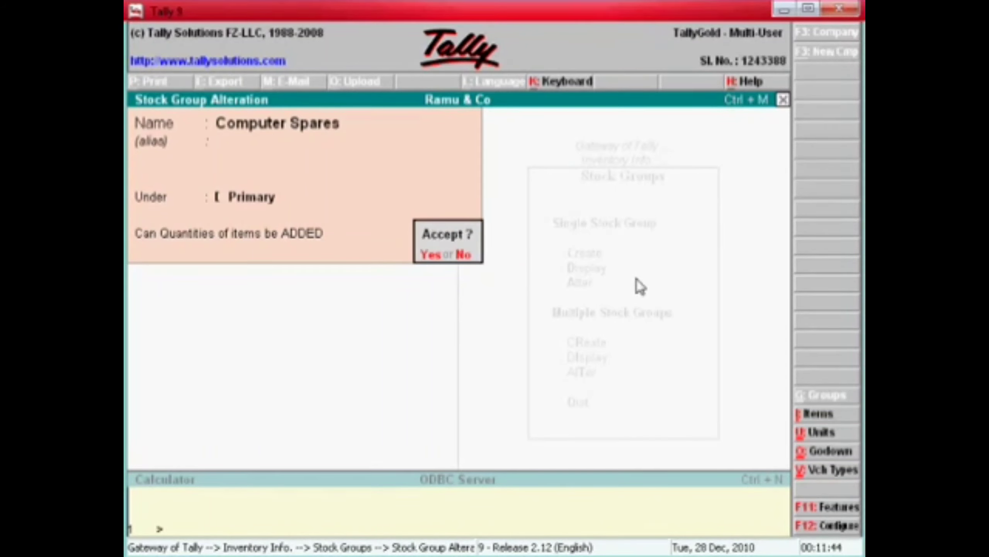
key(Return)
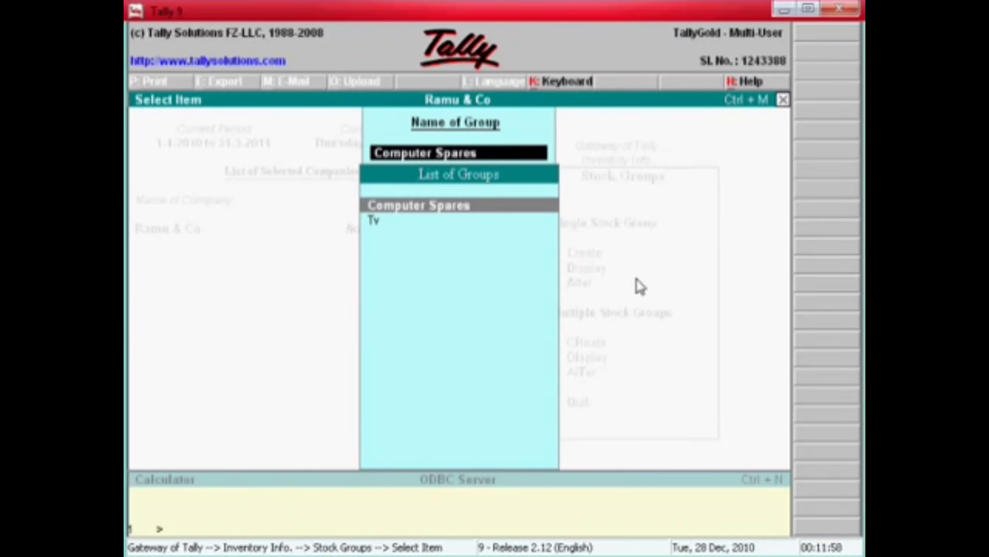
Step: Open the Tv stock group, review its parent and quantity-addition setting, accept it as it stands, and leave the stock groups
key(Down)
key(Return)
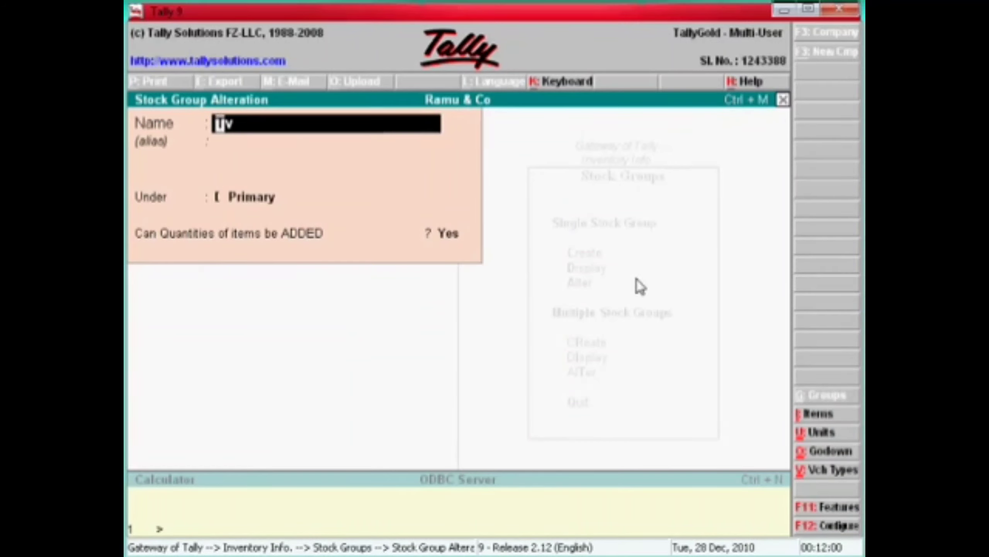
key(Return)
key(Up)
key(Return)
key(Return)
key(Return)
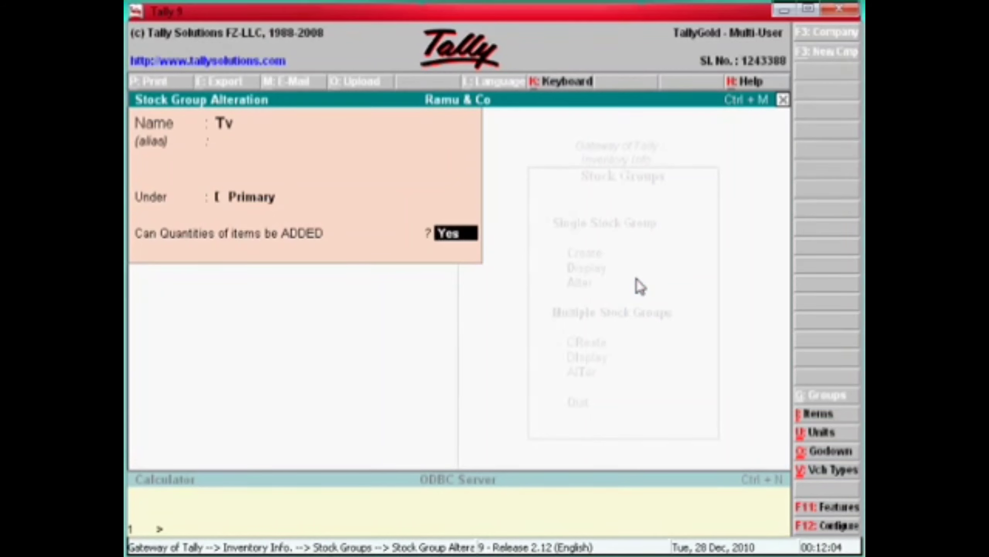
key(Return)
key(Return)
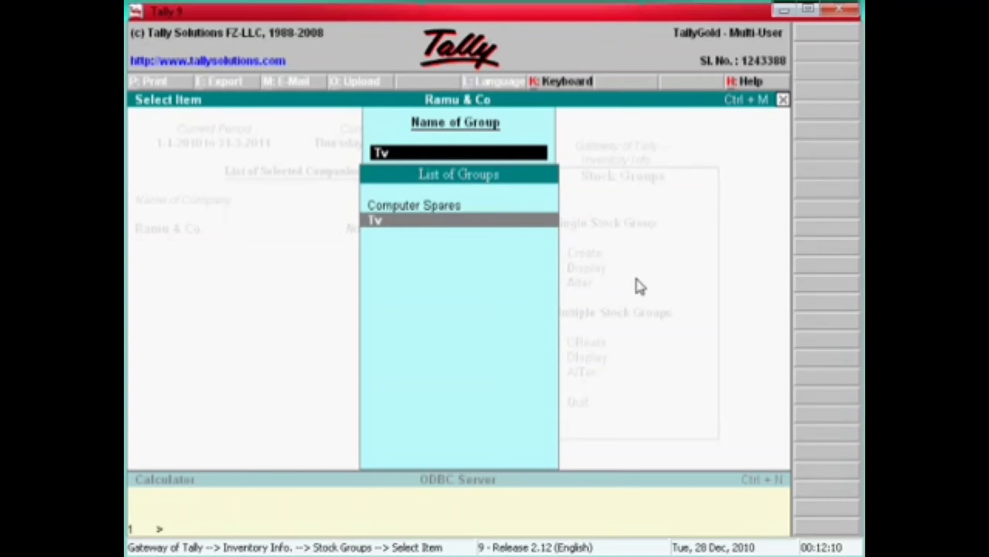
key(Escape)
key(Escape)
key(Escape)
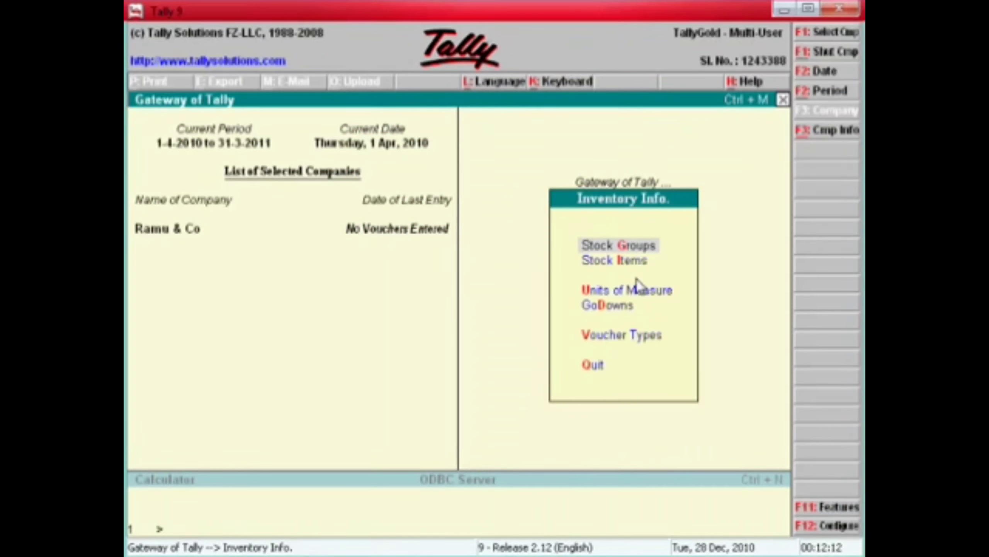
Step: Open the Hard Disk stock item for alteration from the inventory masters
key(Down)
key(Escape)
key(Down)
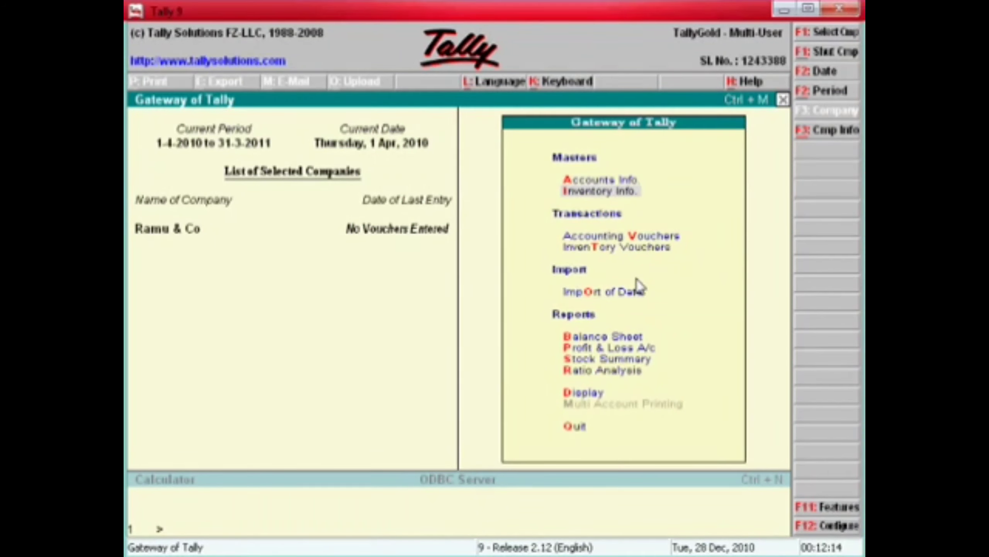
key(Return)
key(Down)
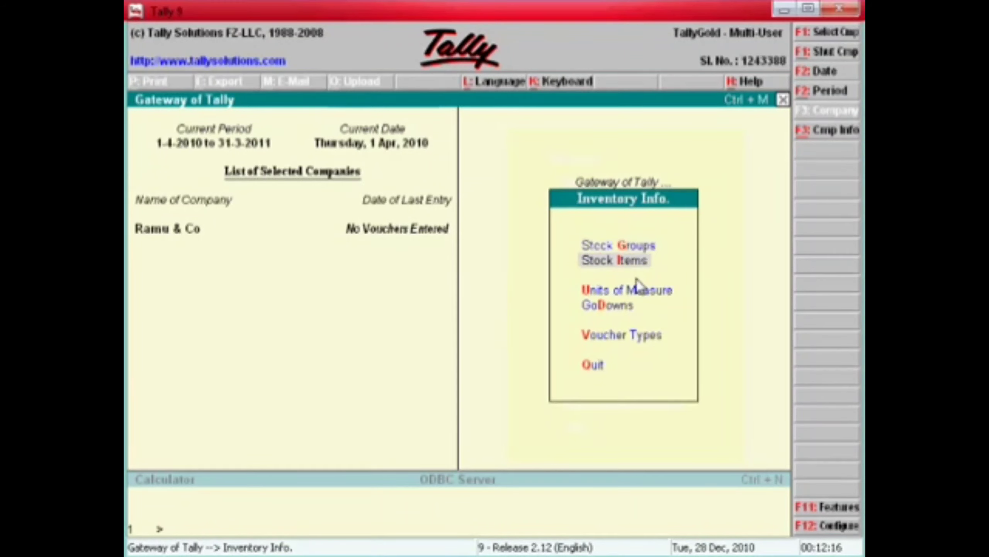
key(Return)
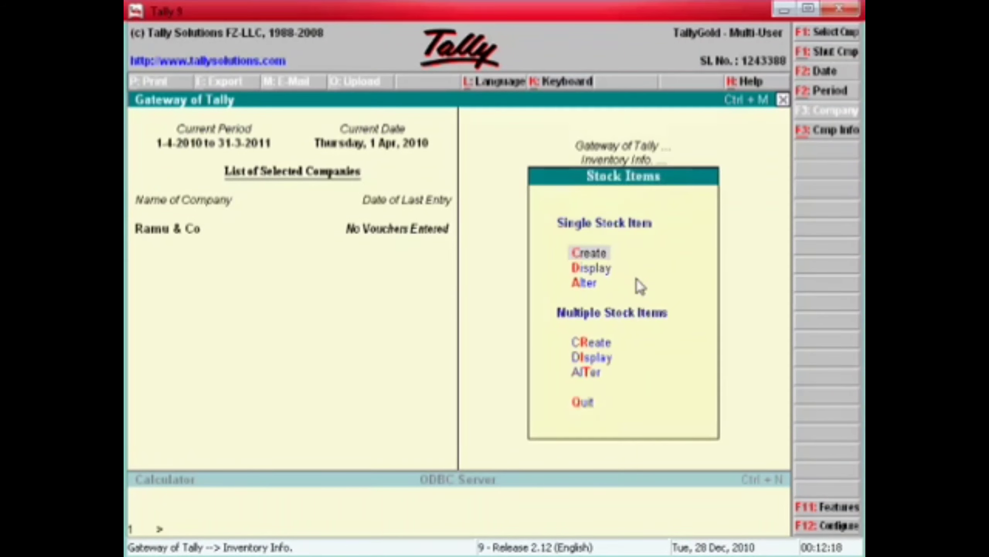
key(Down)
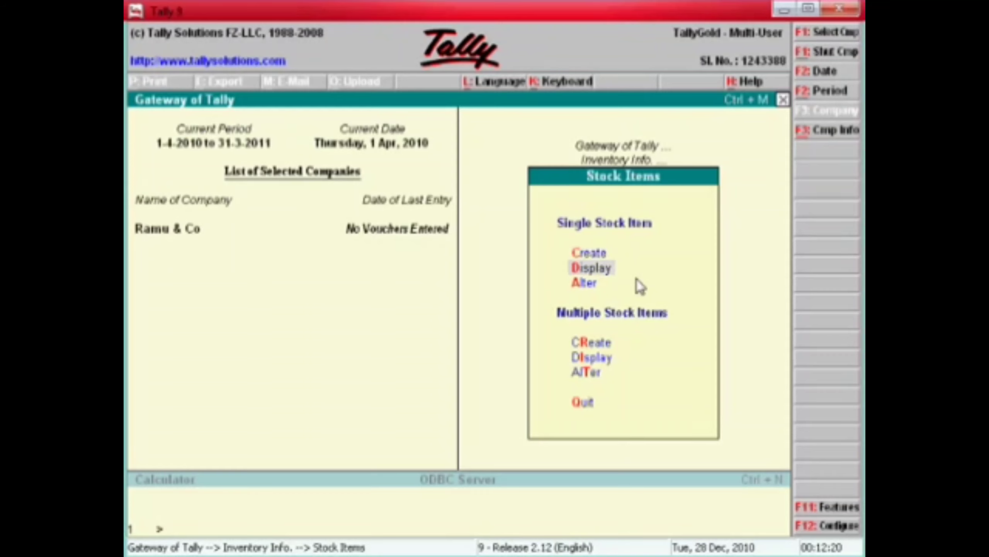
key(Up)
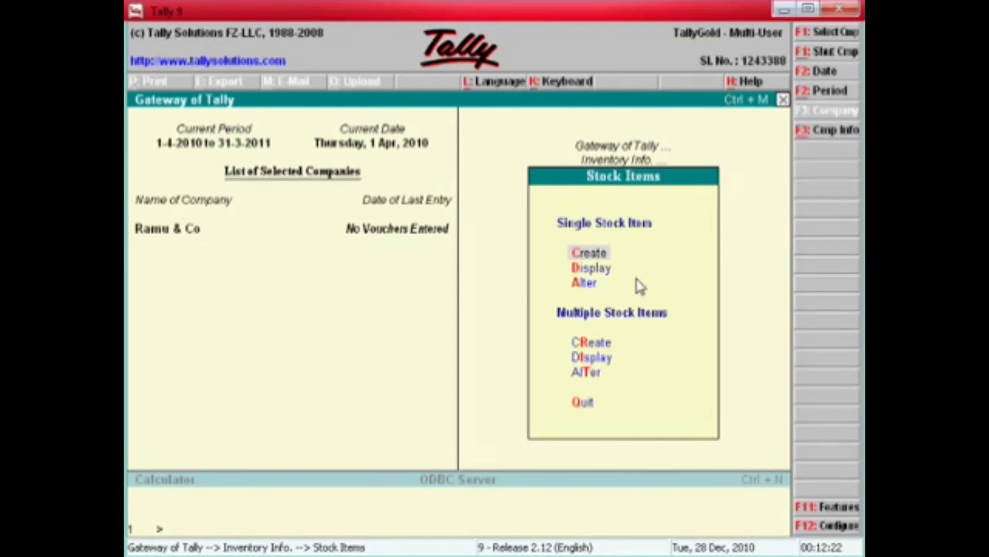
key(Down)
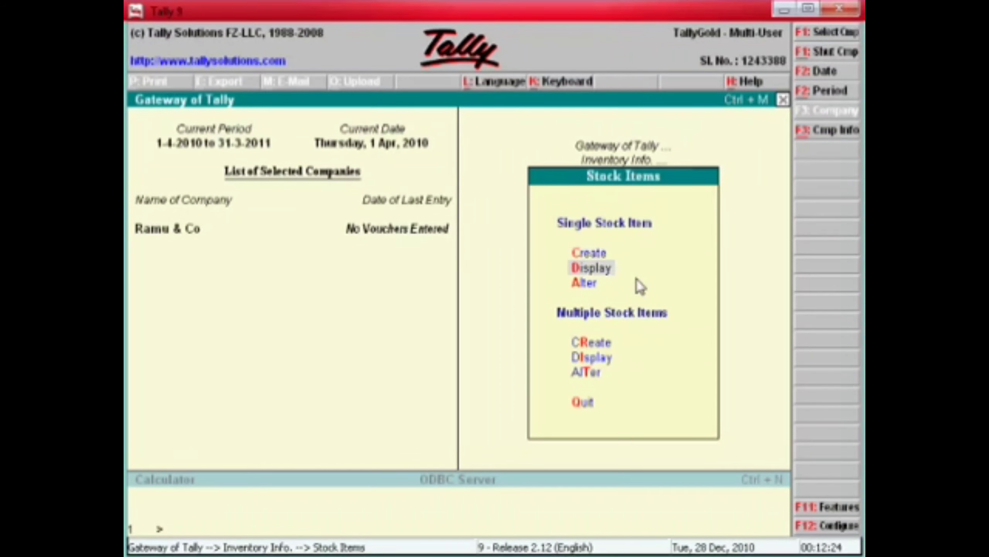
key(Down)
key(Return)
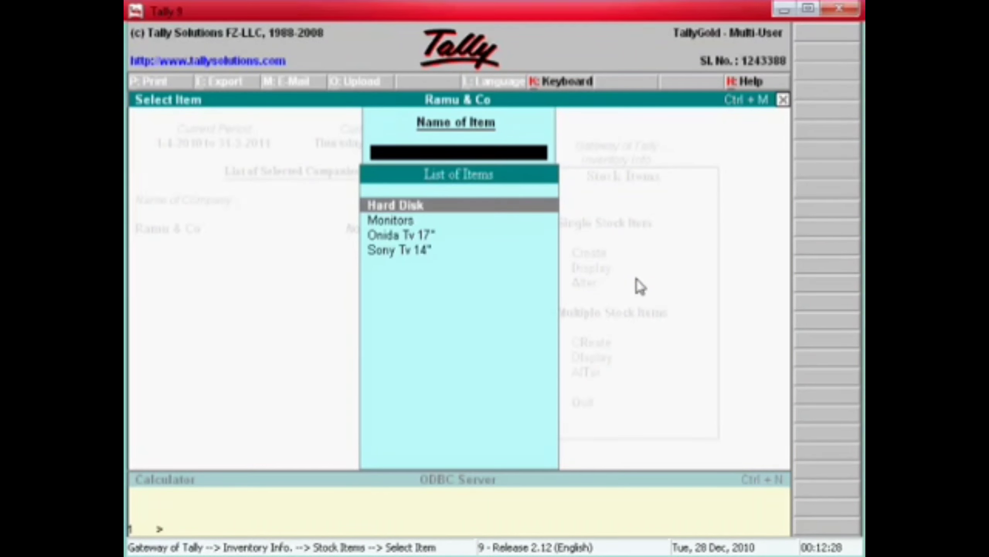
key(Return)
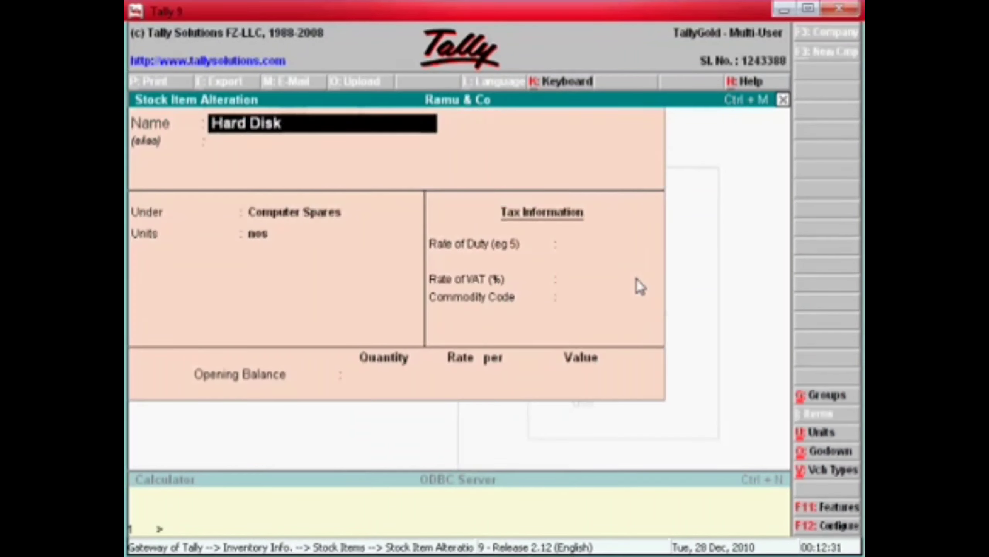
Step: Review the Hard Disk item's parent group, unit, tax information and opening balance, and accept it as it stands
key(Return)
key(Return)
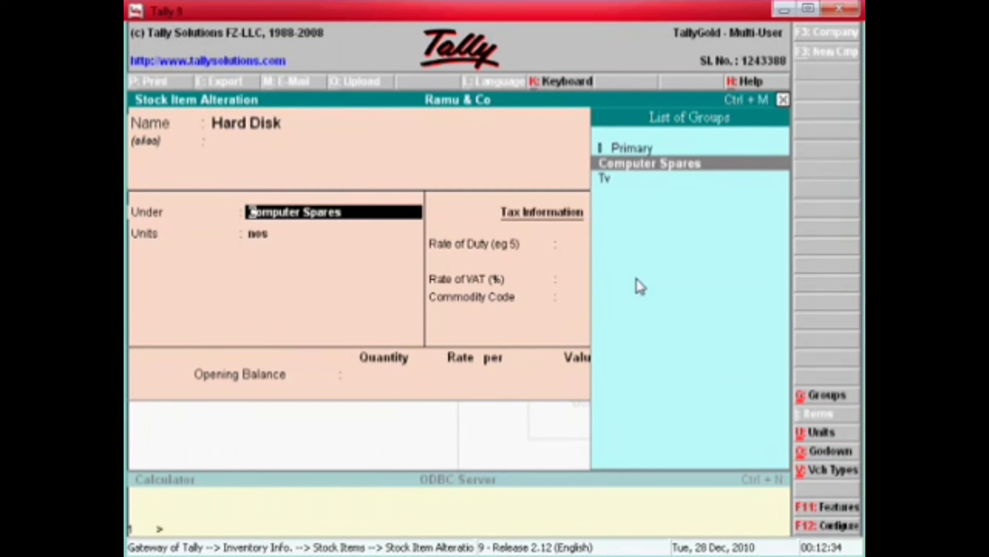
key(Return)
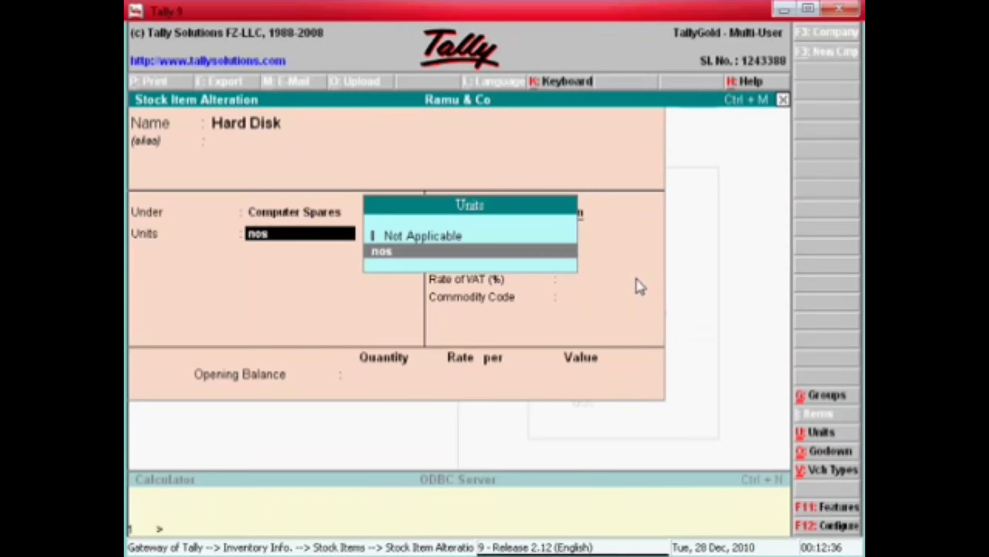
key(Return)
key(Return)
key(Return)
key(Return)
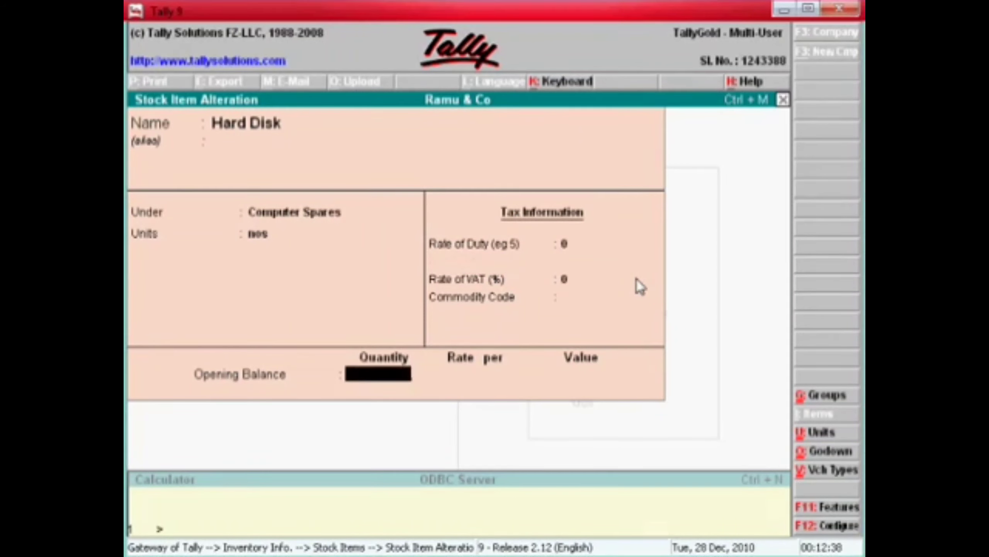
key(Return)
key(Return)
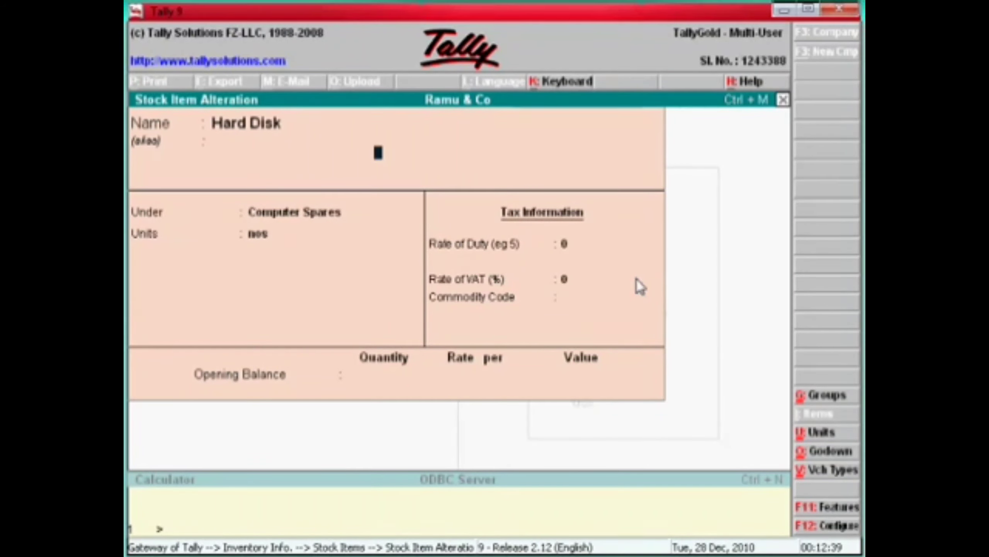
Step: Open the Monitors stock item, review its group, unit, tax and opening balance details, and accept it as it stands
key(Down)
key(Return)
key(Return)
key(Return)
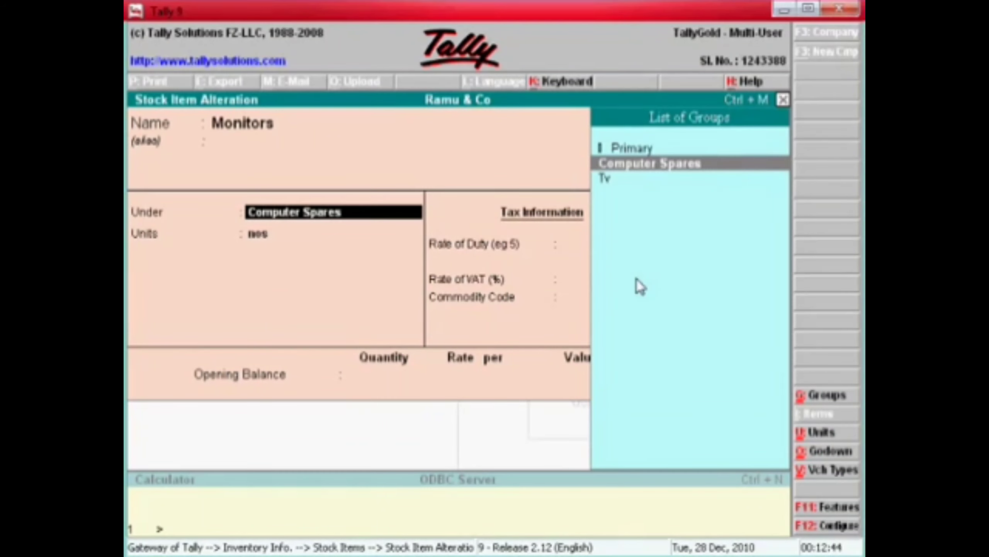
key(Return)
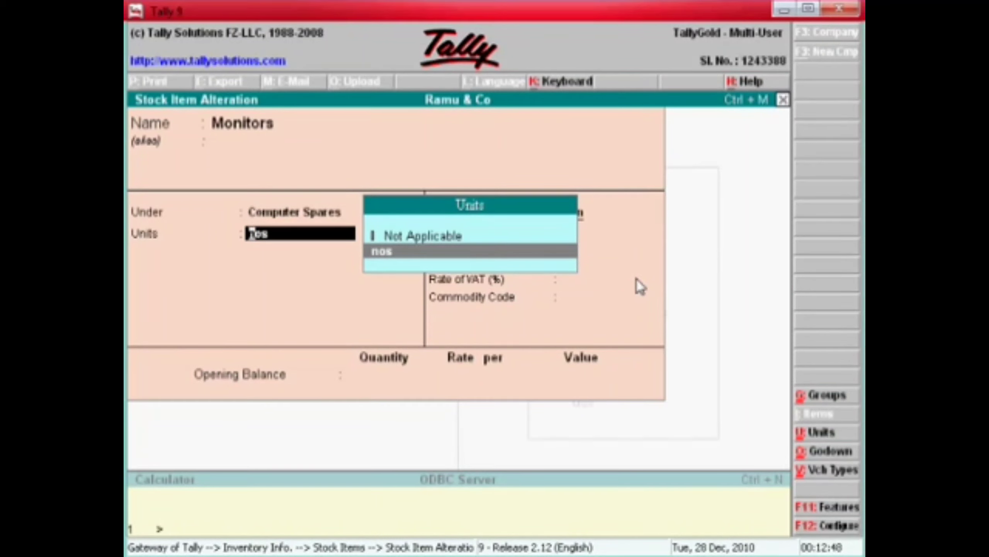
key(Return)
key(Return)
key(Return)
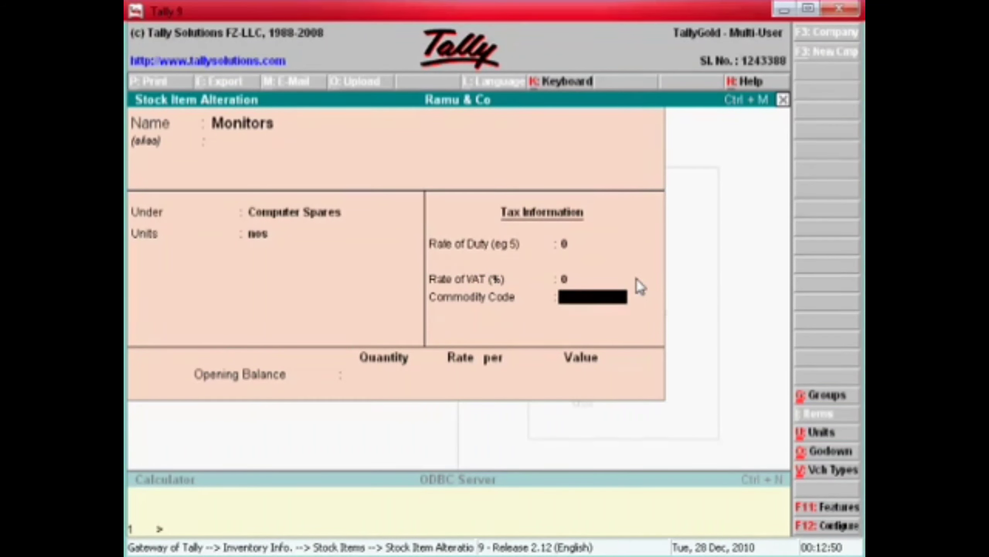
key(Return)
key(Return)
key(Return)
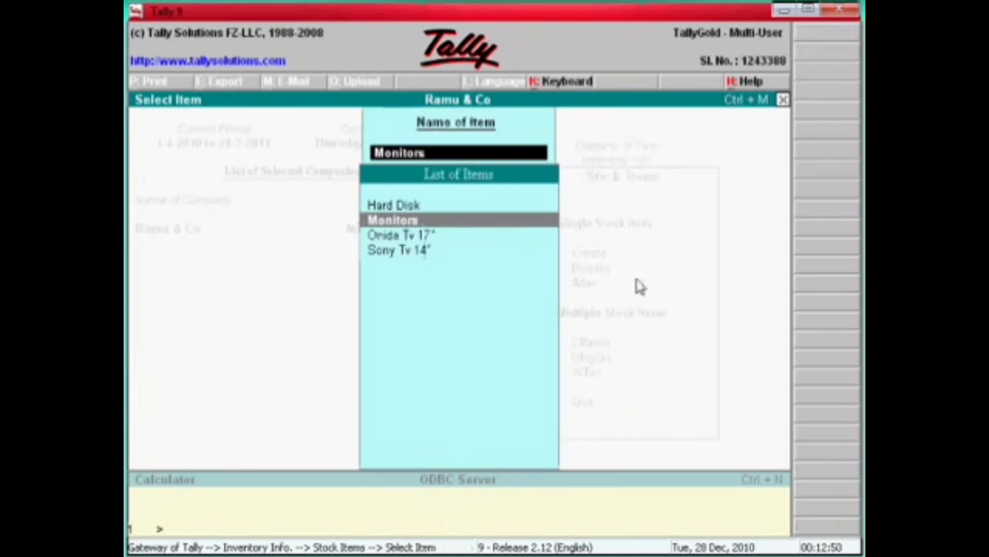
Step: Open the Onida Tv 17" stock item, review its group, unit and tax details, and accept it as it stands
key(Down)
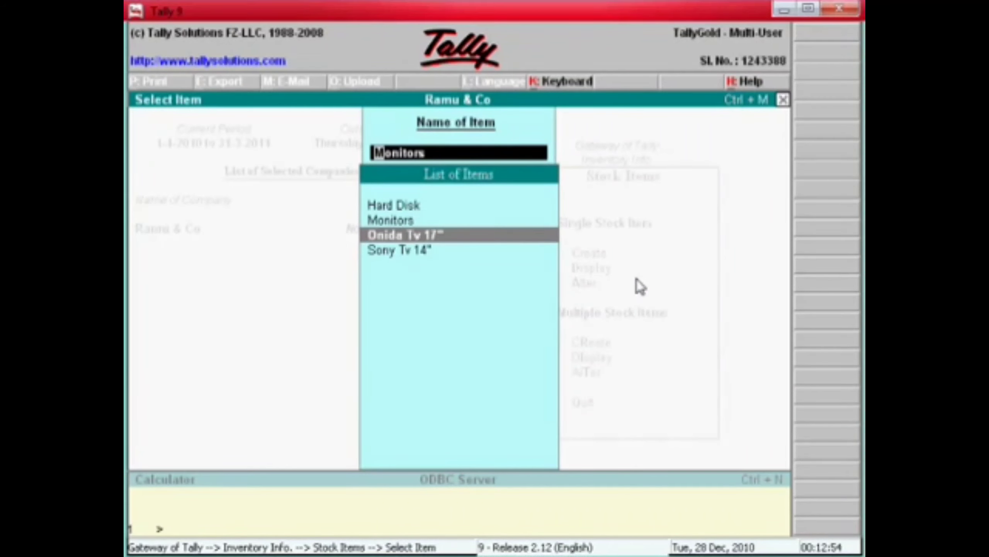
key(Return)
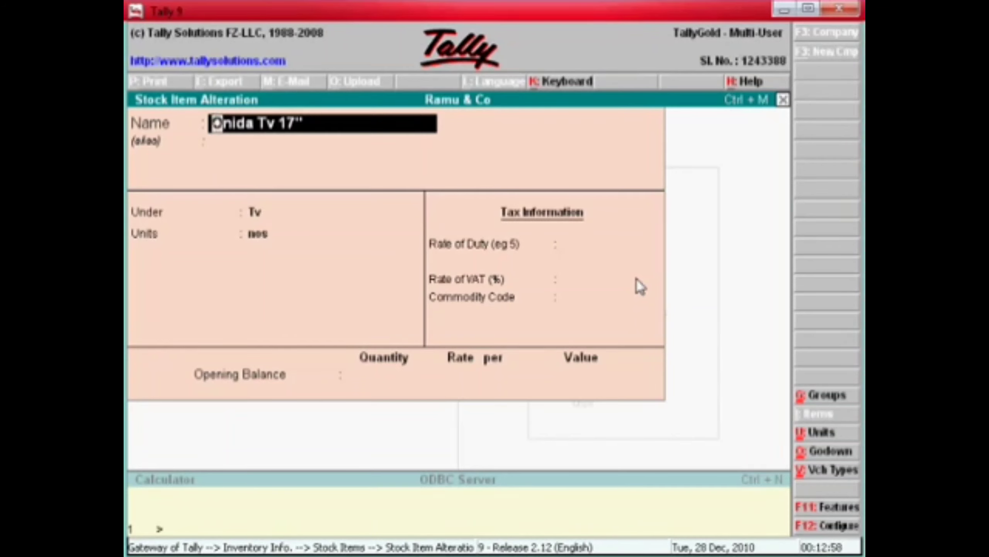
key(Return)
key(Return)
key(Return)
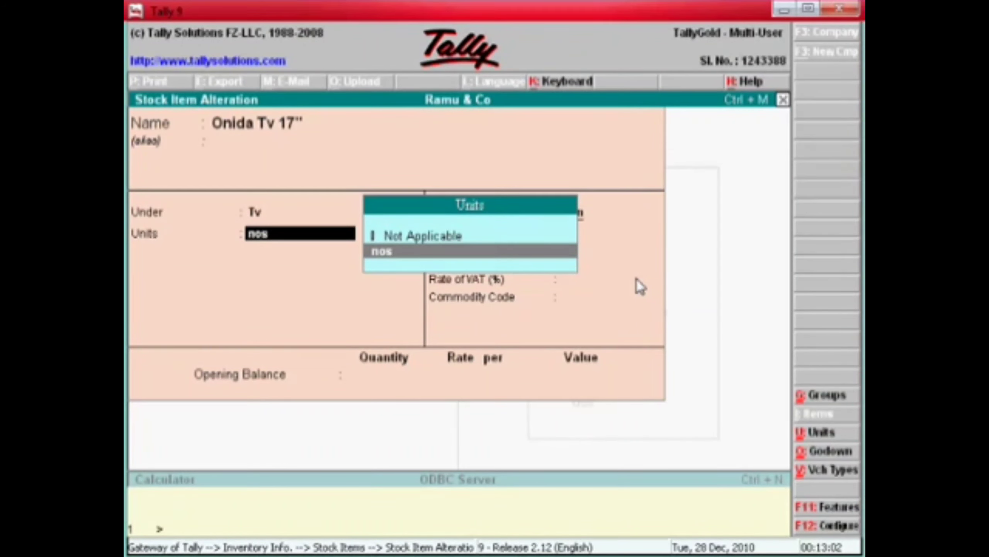
key(Return)
key(Return)
key(Return)
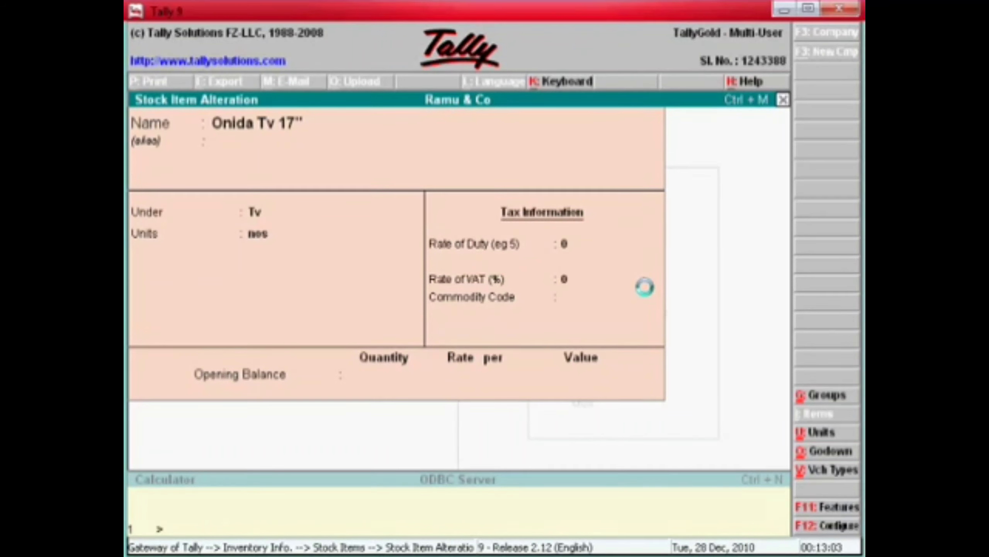
Step: Open the Sony Tv 14" stock item, review its group, unit and tax details, and accept it as it stands
key(Down)
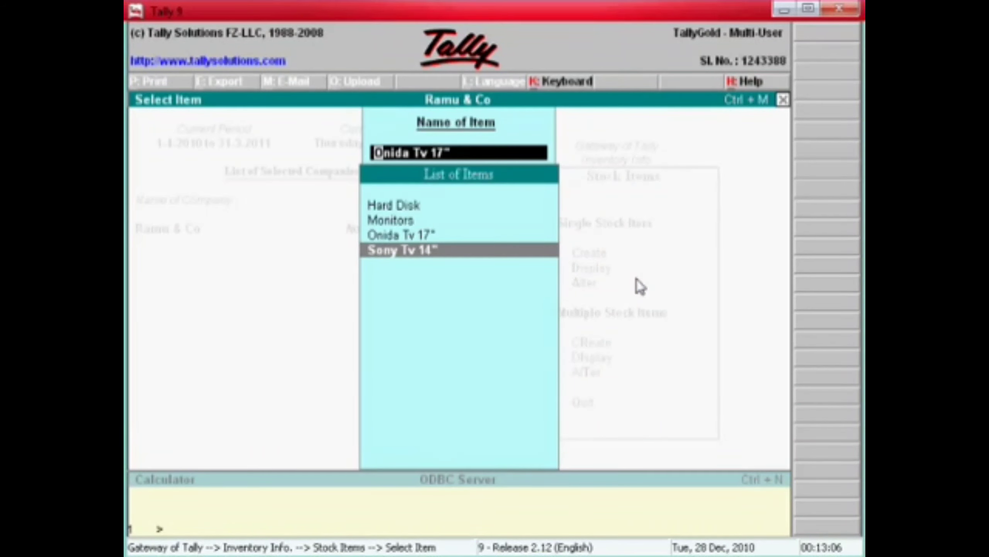
key(Return)
key(Return)
key(Return)
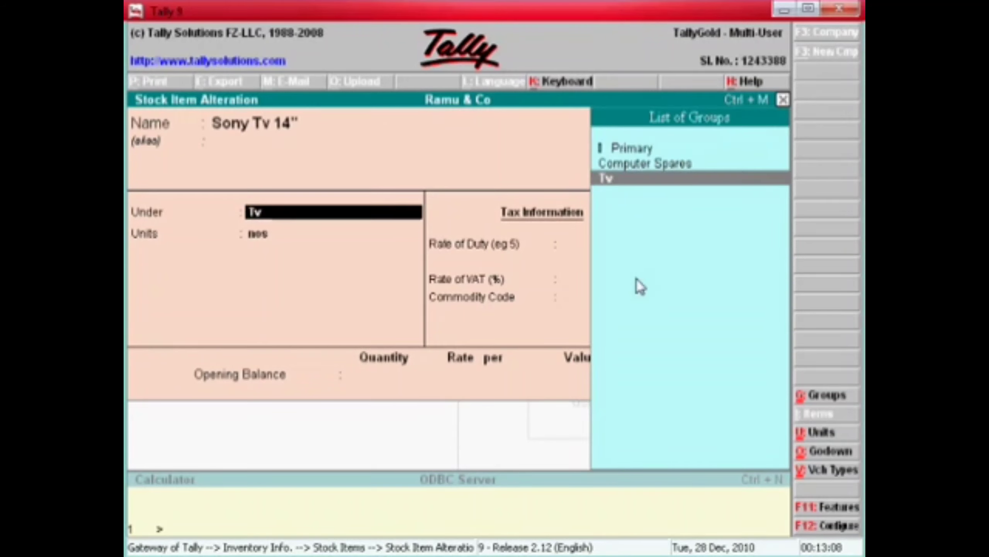
key(Return)
key(Return)
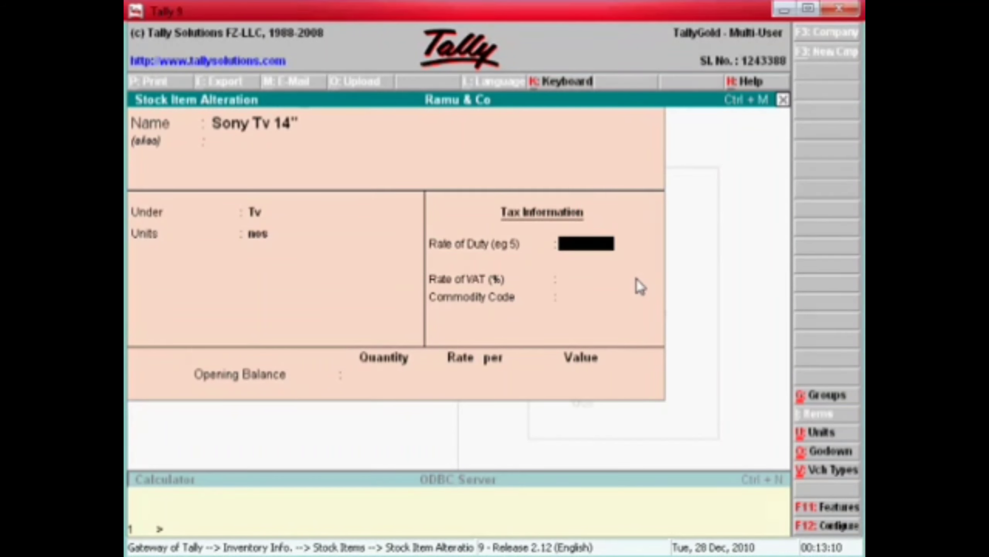
key(Return)
key(Return)
key(Return)
key(Return)
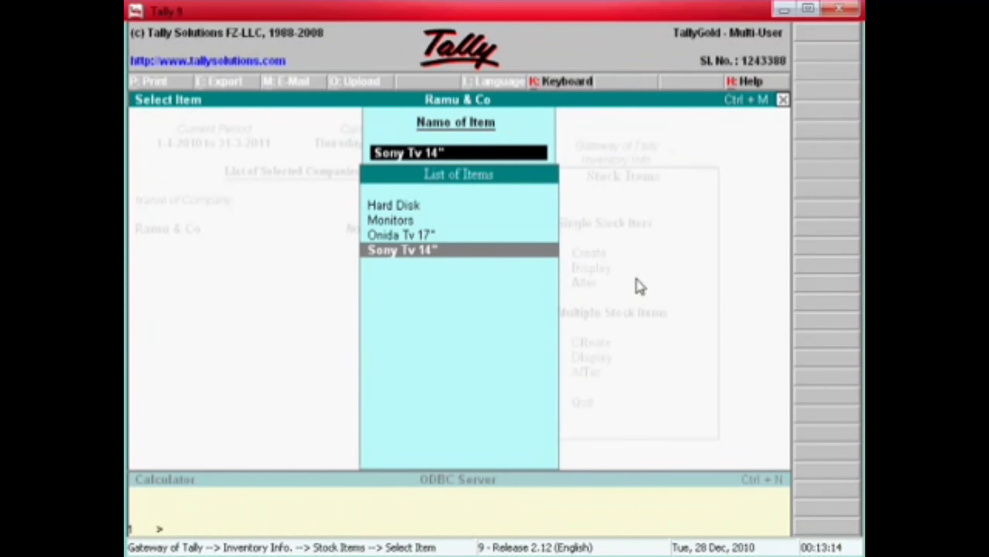
Step: Switch to the tally class document in Microsoft Word and read the Lesson 2 topics on units and godown names
key(alt+Tab)
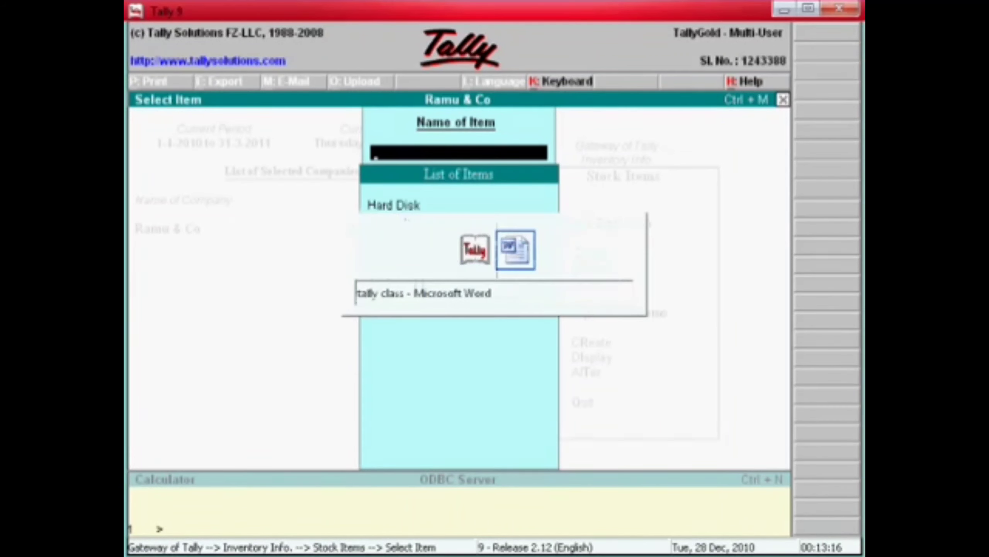
key(Down)
key(Down)
key(Down)
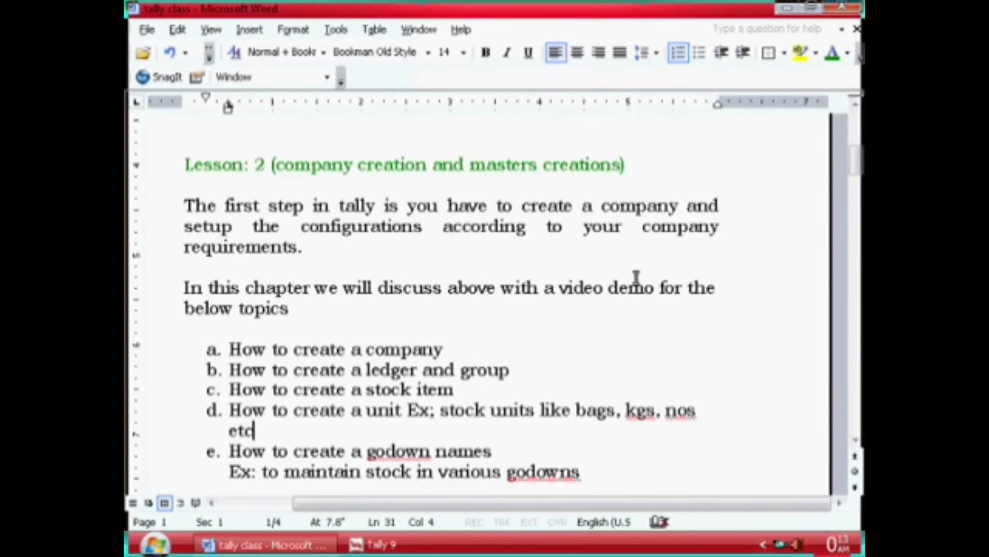
key(Down)
key(Down)
key(Up)
key(Up)
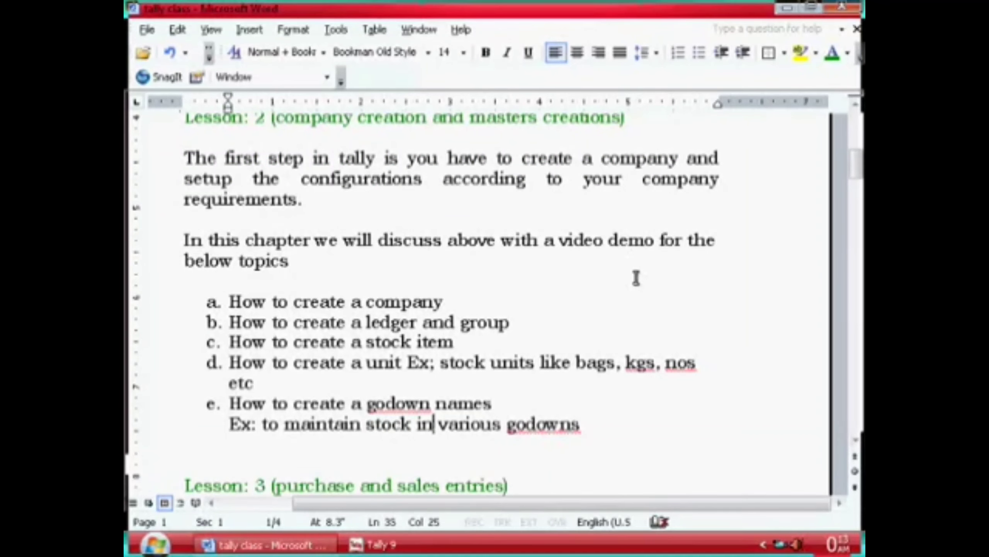
key(Up)
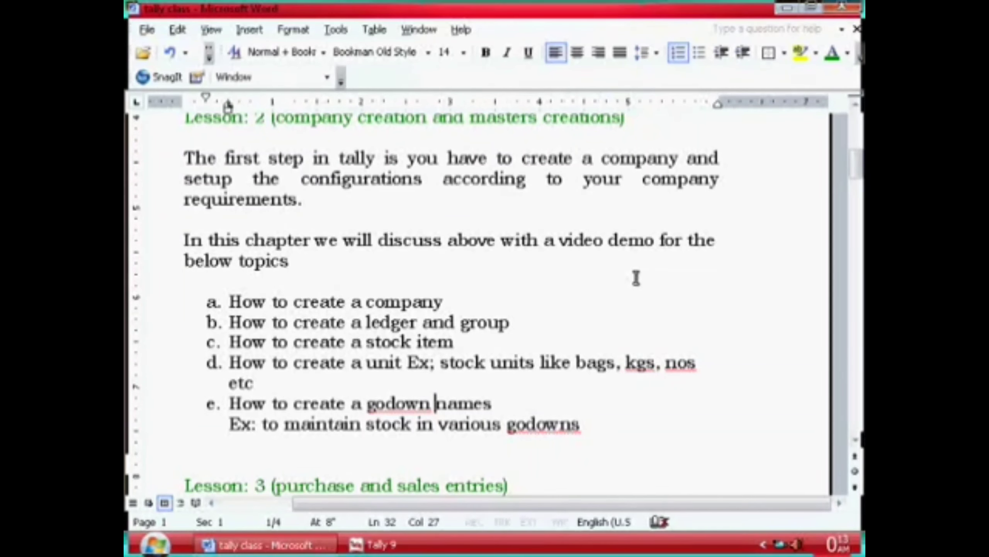
key(Down)
key(Down)
key(Up)
key(Up)
Step: Switch back to Tally 9, leave the stock items, and open the godown masters in the inventory information
key(alt+Tab)
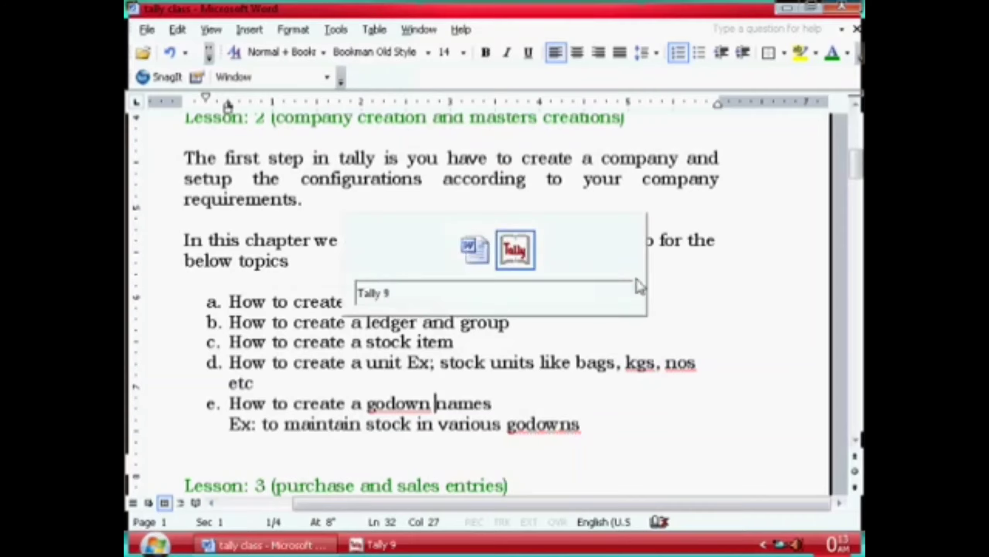
key(Escape)
key(Escape)
key(Escape)
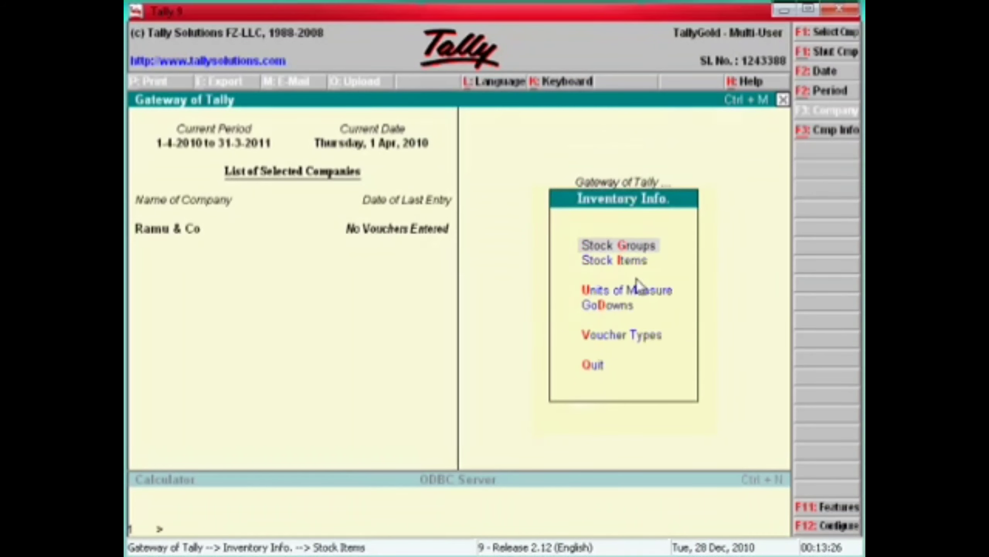
key(Down)
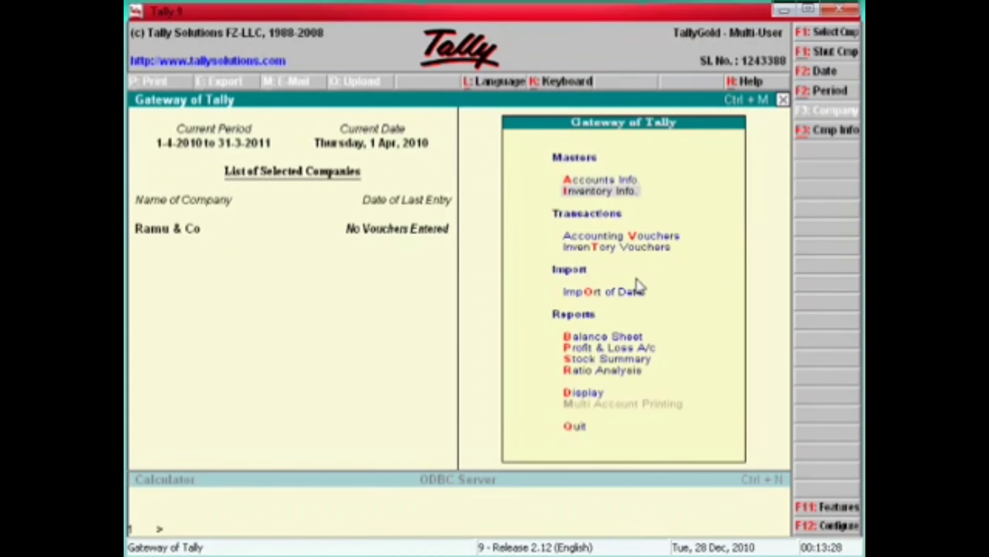
key(Return)
key(Down)
key(Down)
key(Down)
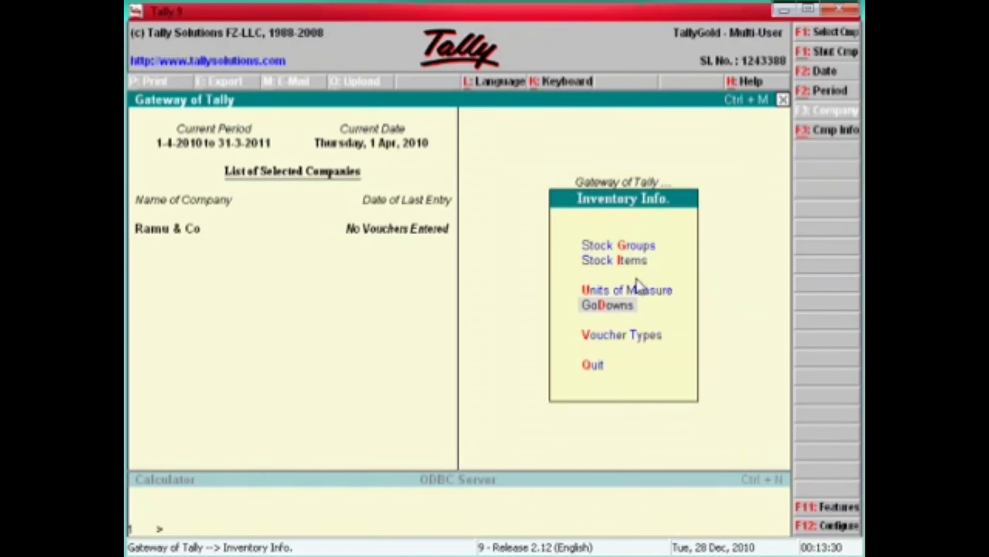
key(Return)
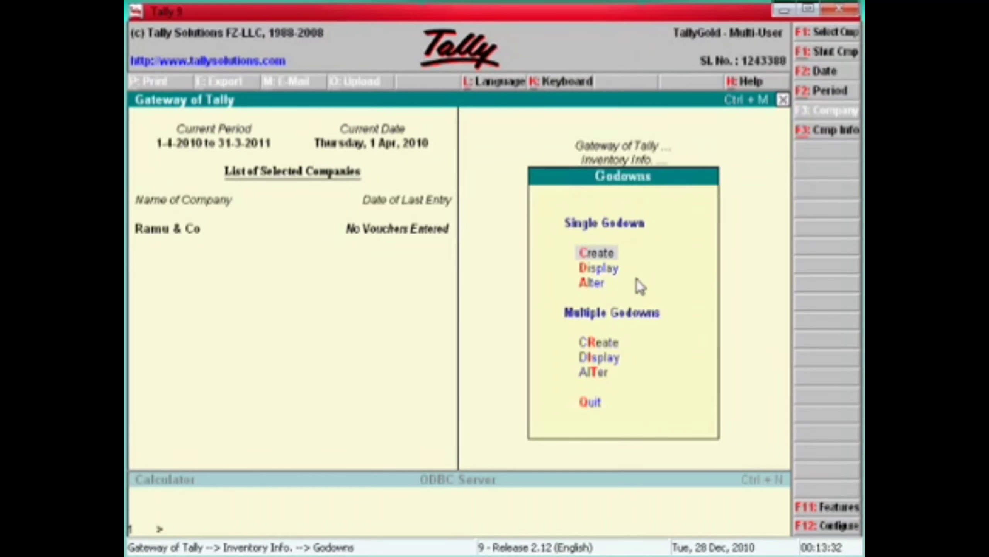
key(Up)
key(Up)
key(Up)
key(Up)
key(Up)
key(Up)
key(Up)
key(Down)
key(Down)
key(Up)
key(Up)
Step: Create a single godown named Stores under Main Location and accept it
key(Return)
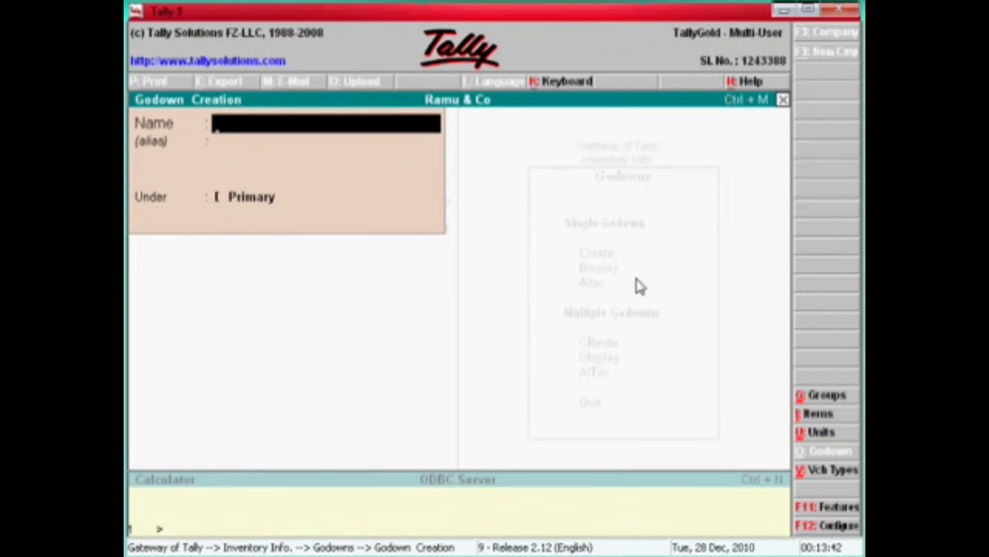
text(Stores)
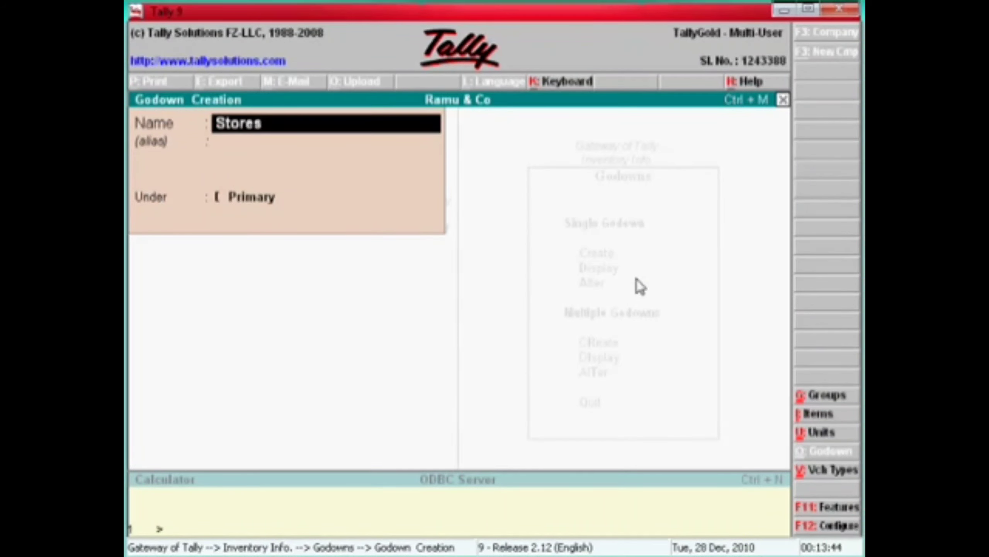
key(Return)
key(Return)
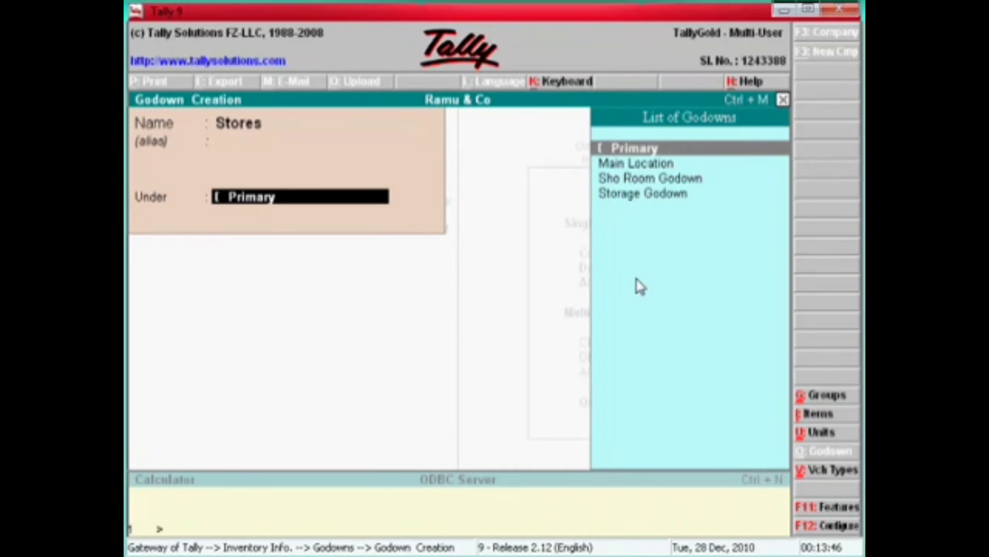
key(Down)
key(Return)
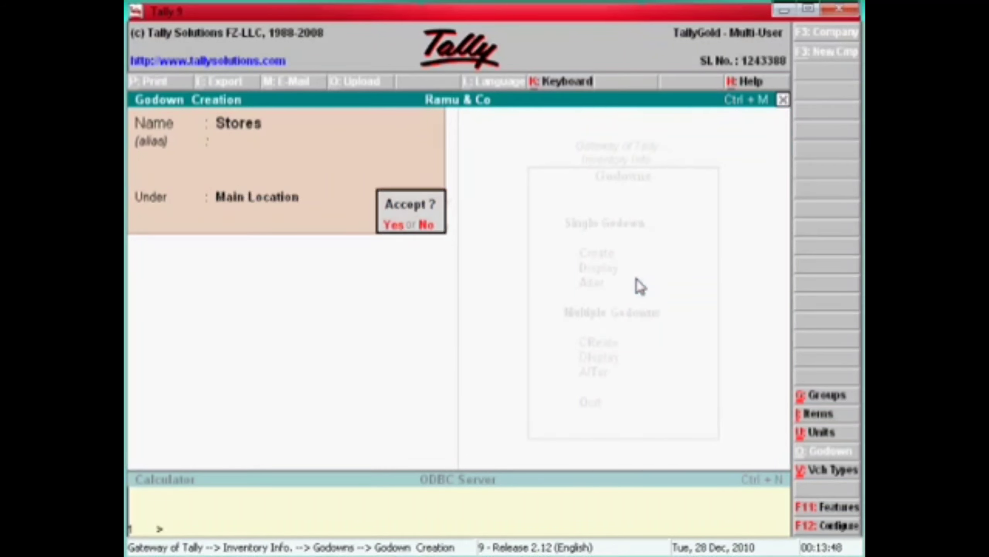
key(Return)
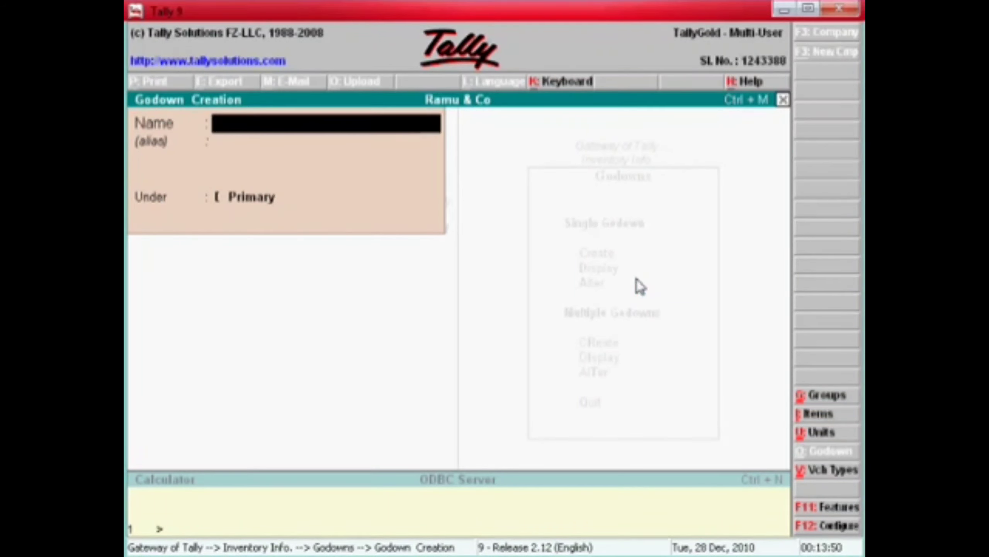
Step: Leave godown creation and open the Sho Room Godown for alteration
key(Escape)
key(Return)
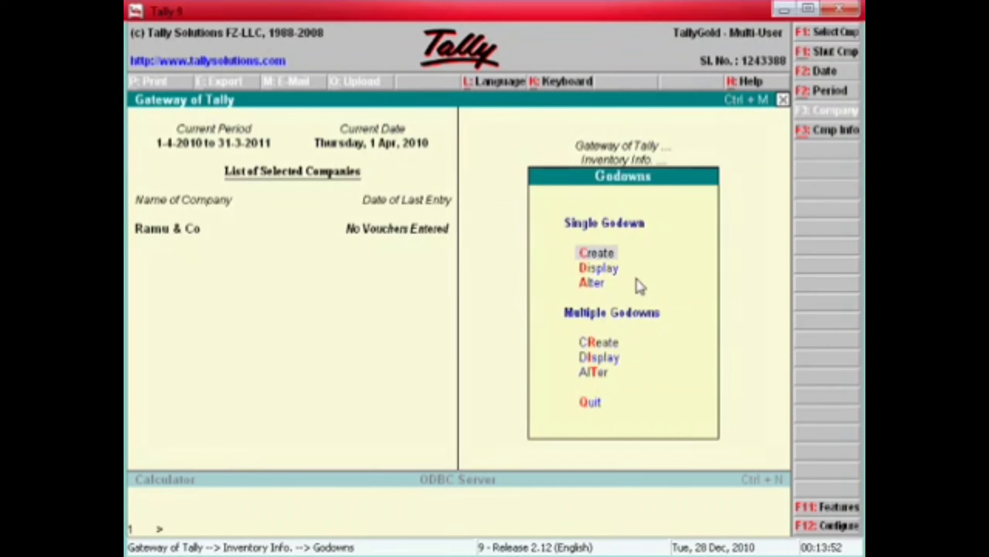
key(Down)
key(Down)
key(Return)
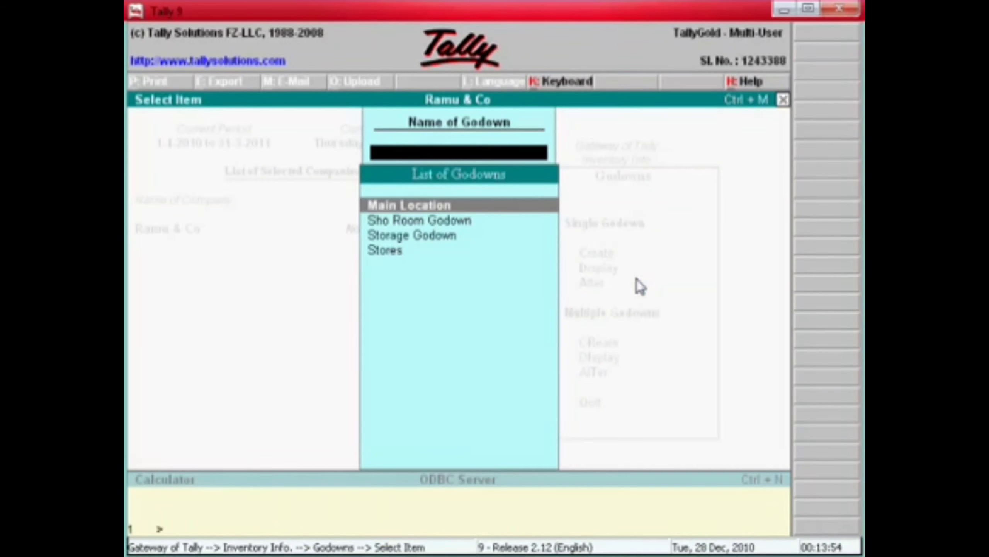
key(Down)
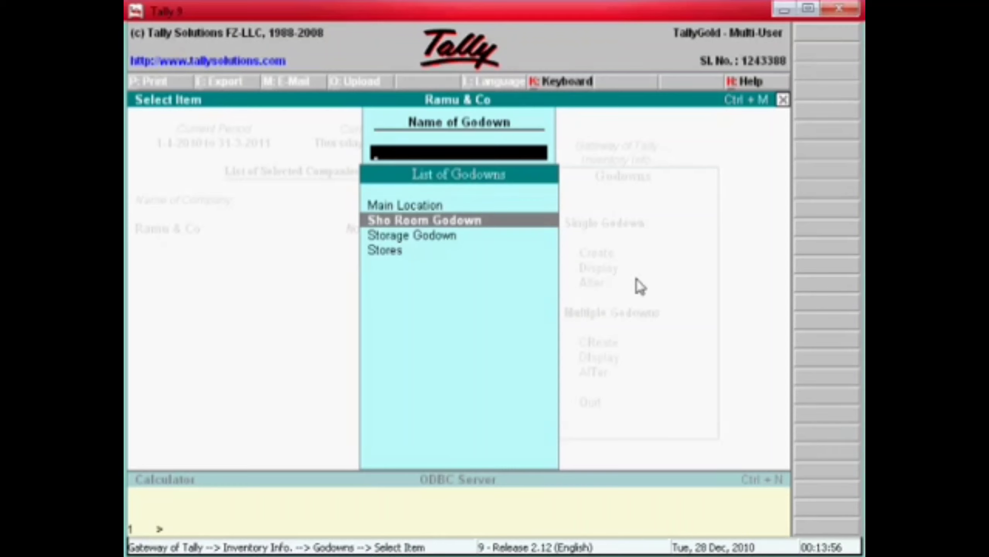
key(Return)
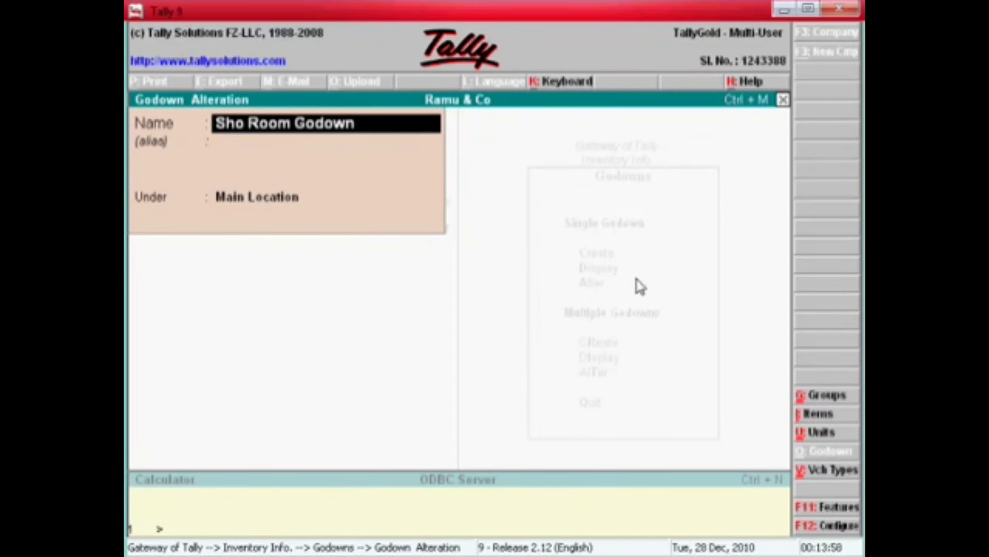
Step: Rename the Sho Room Godown to Show Room Godown, keep it under Main Location, and accept the alteration
key(Right)
key(Right)
key(Right)
text(w)
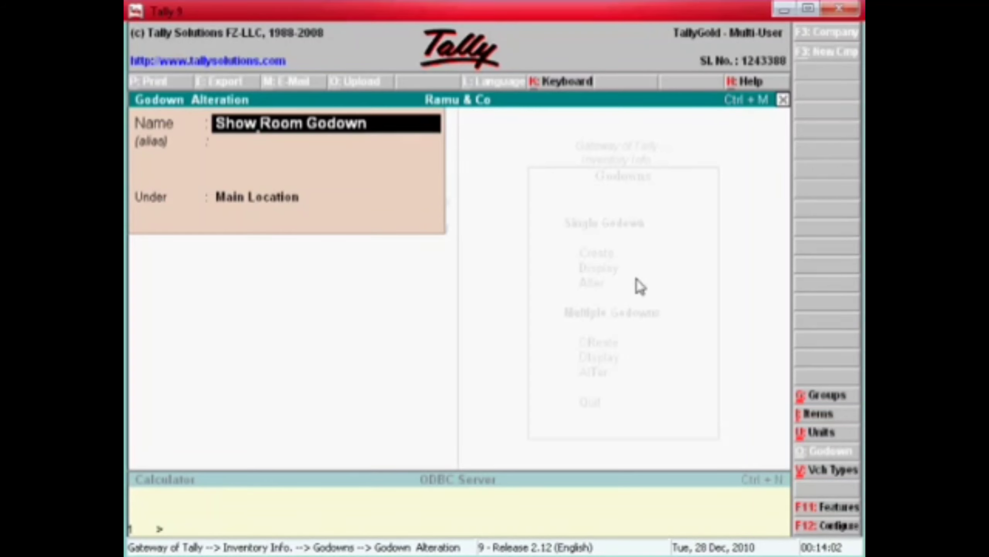
key(Return)
key(Return)
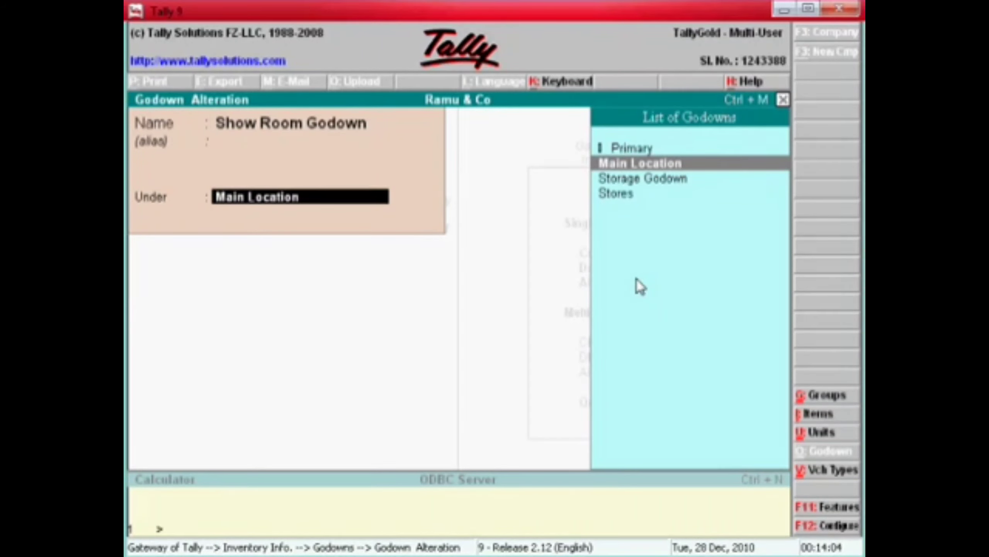
key(Return)
key(Return)
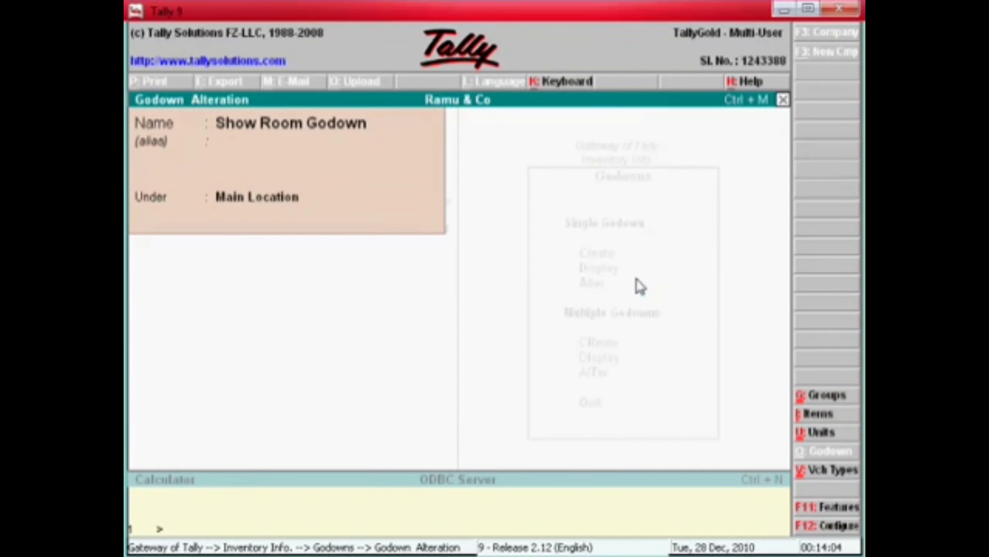
Step: Open the Storage Godown for alteration, review its name and parent Main Location, and accept it
key(Down)
key(Down)
key(Down)
key(Up)
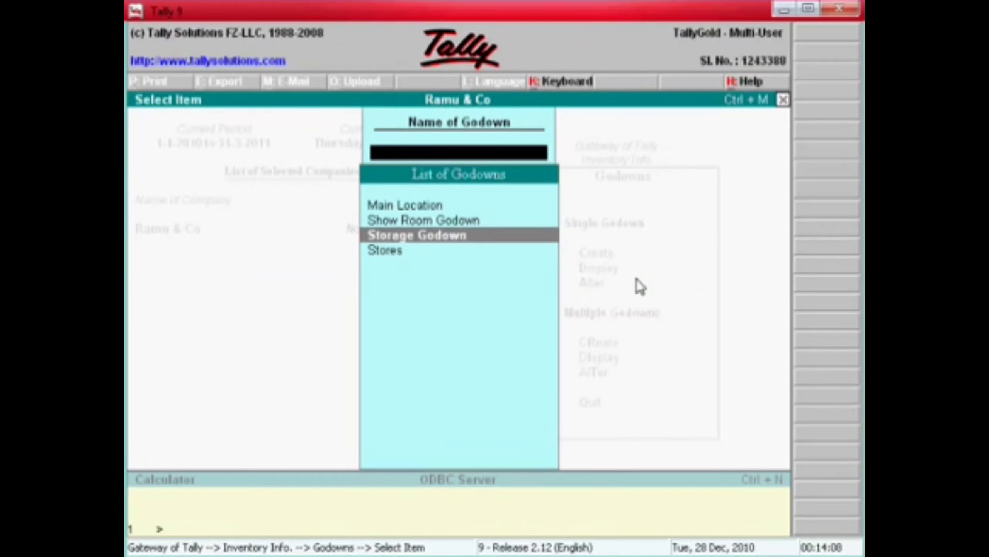
key(Return)
key(Return)
key(Return)
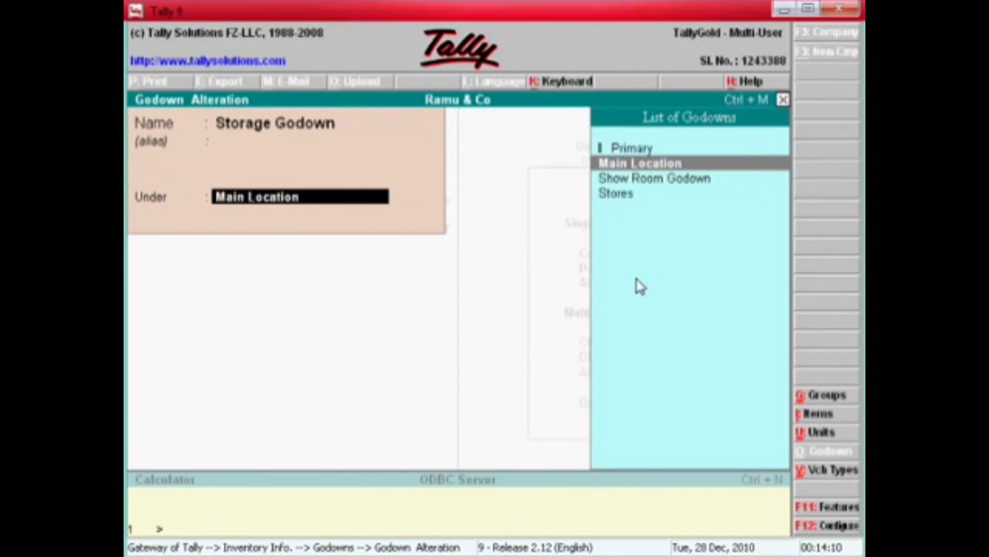
key(Return)
key(Return)
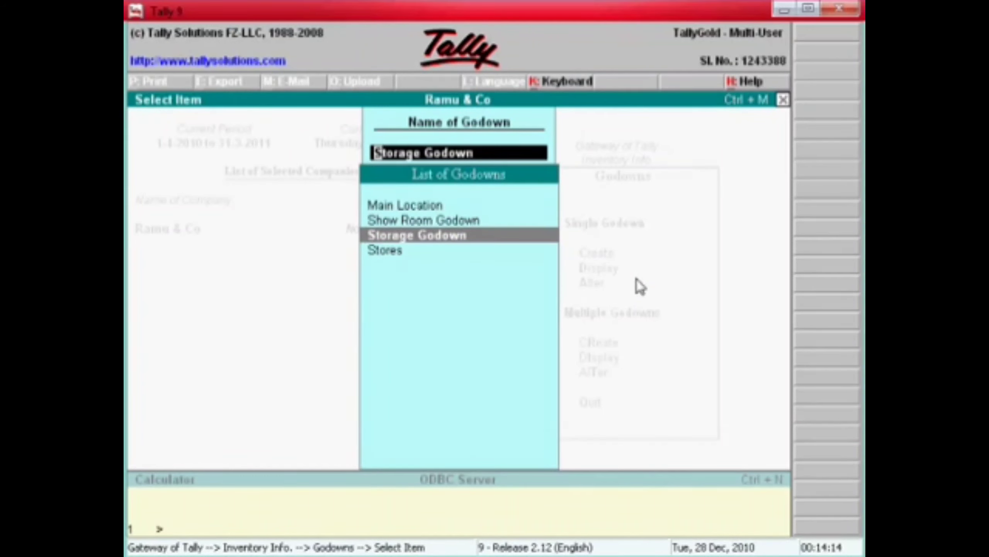
Step: Leave the godown masters and return to the Gateway of Tally
key(Escape)
key(Escape)
key(Escape)
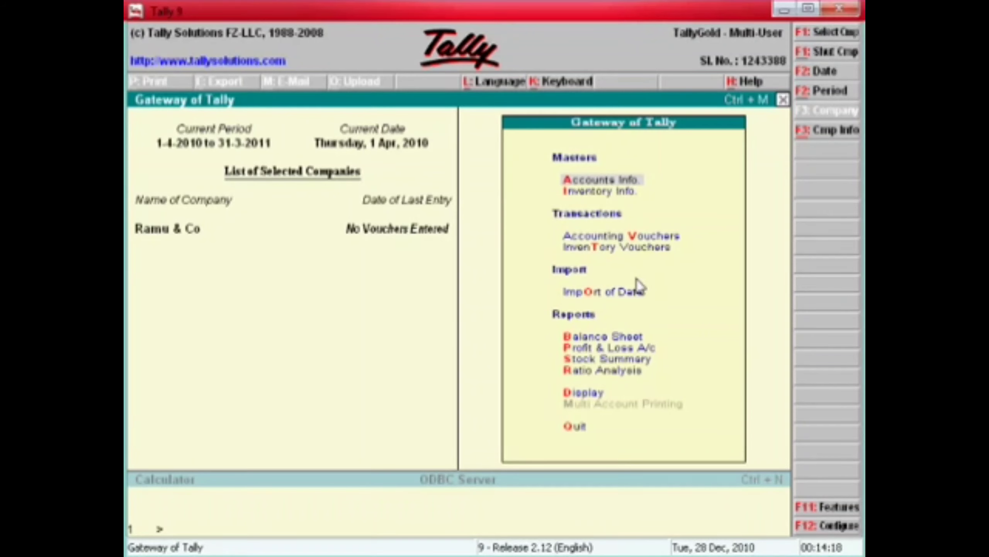
Step: Switch to the tally class document in Microsoft Word and read the Lesson 3 introduction on purchase and sales entries
key(alt+Tab)
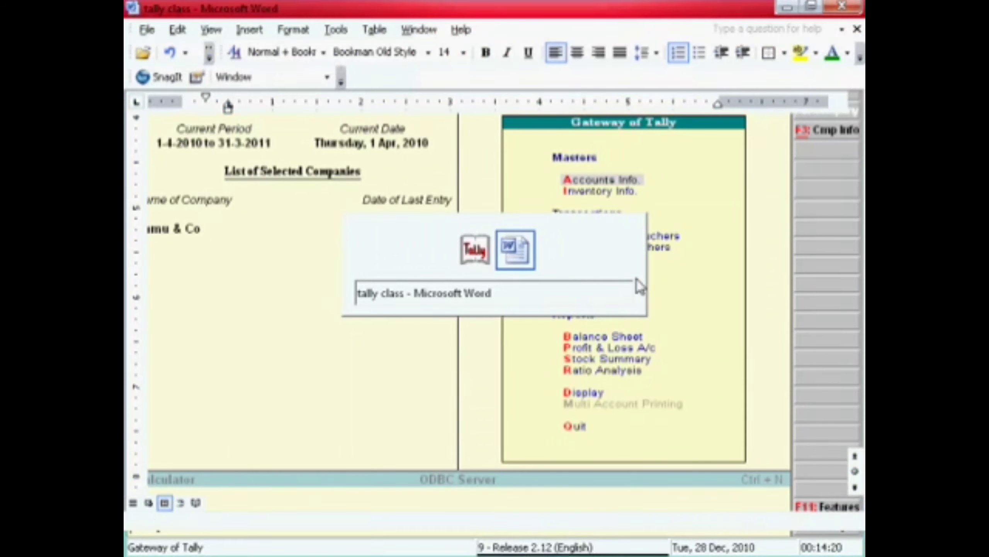
key(Down)
key(Down)
key(Down)
key(Down)
key(Down)
key(Down)
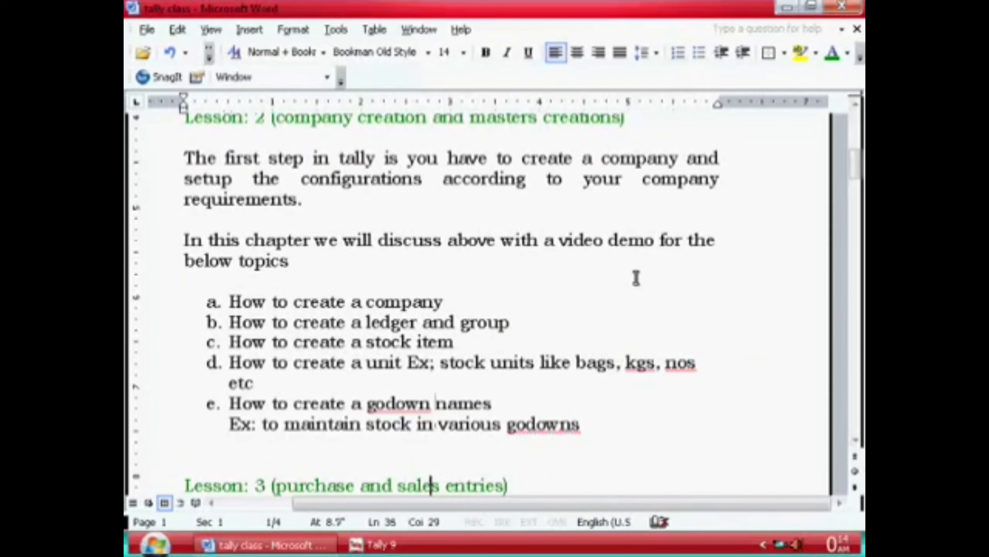
key(Down)
key(Down)
key(Down)
key(Down)
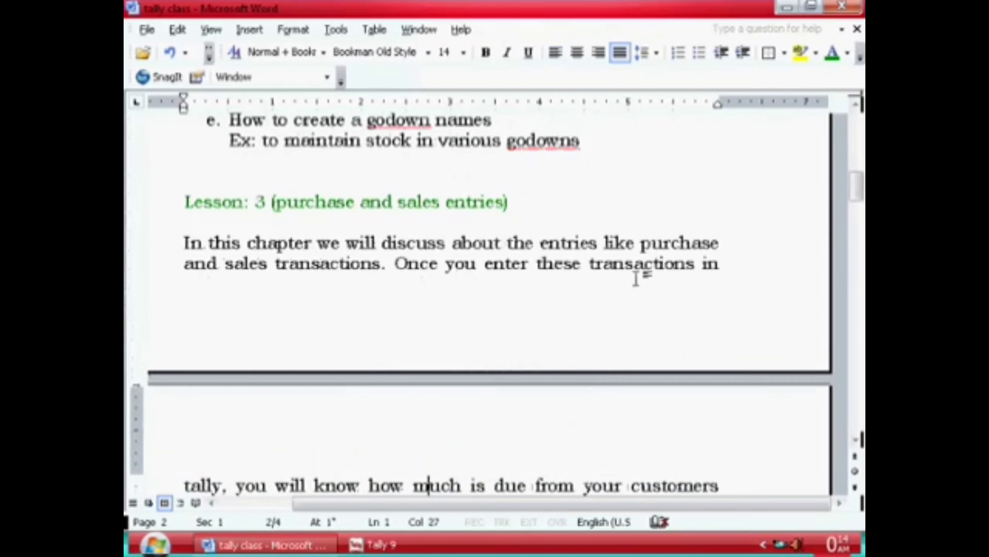
key(Up)
key(Up)
key(Up)
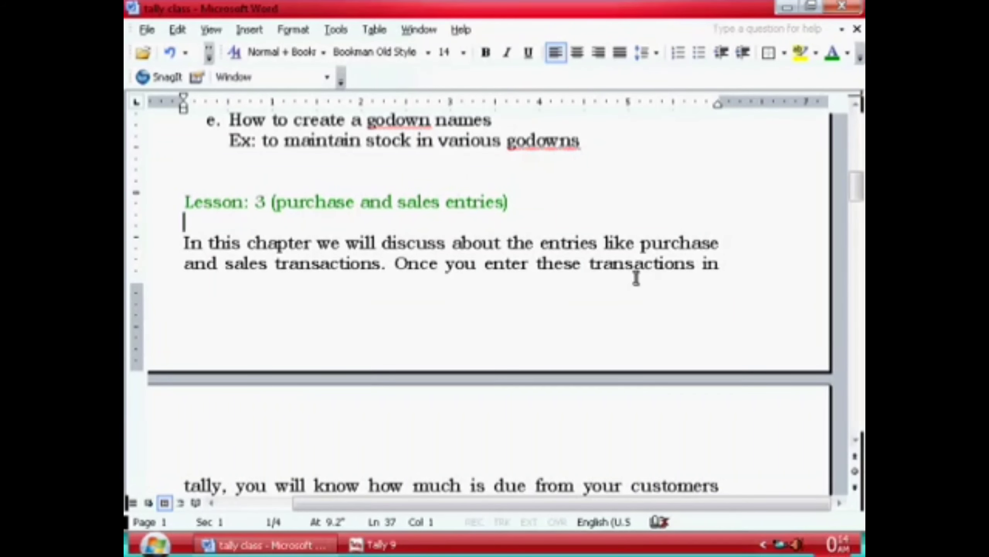